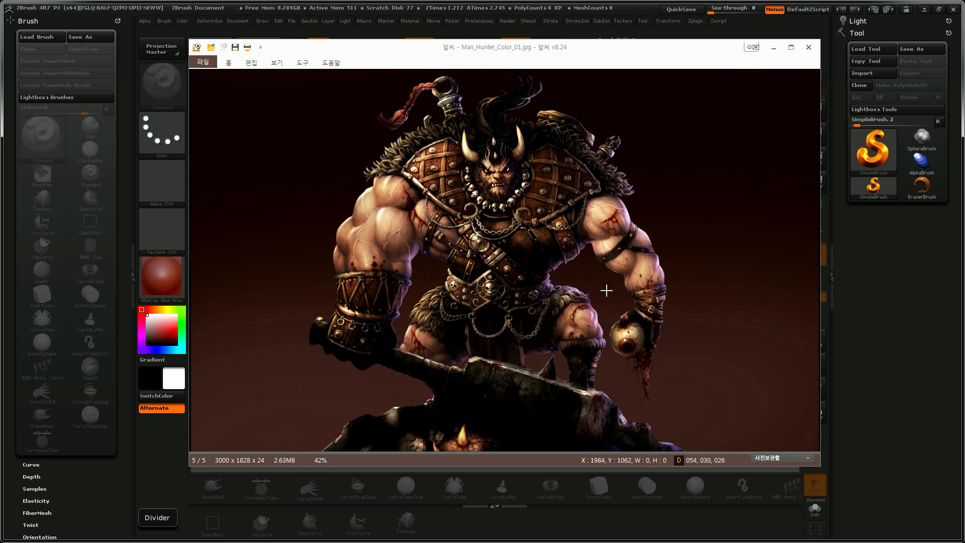
# Step: Select all five Man_Hunter reference images in the file folder and open them in Photoshop
pyautogui.moveTo(595, 280); pyautogui.dragTo(678, 366)
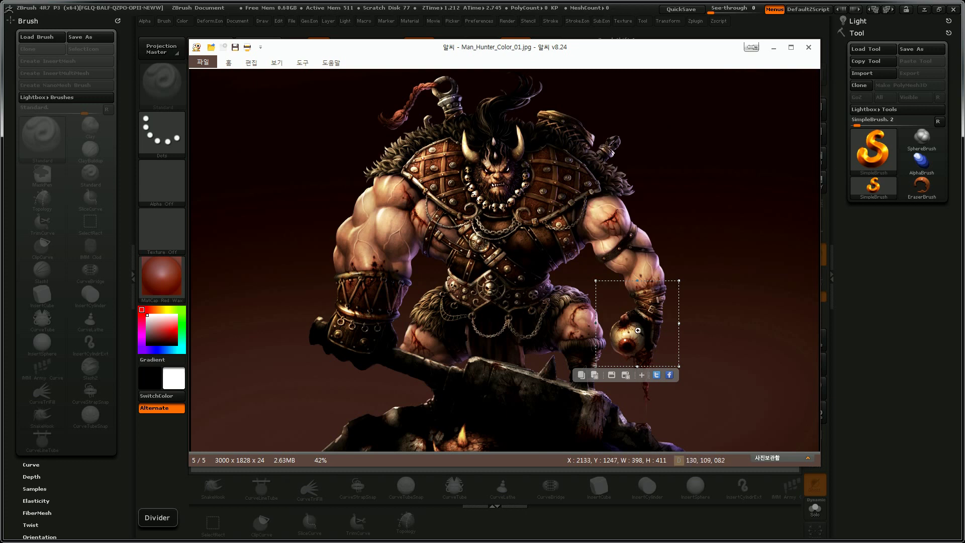
pyautogui.hotkey('alt', 'Tab')
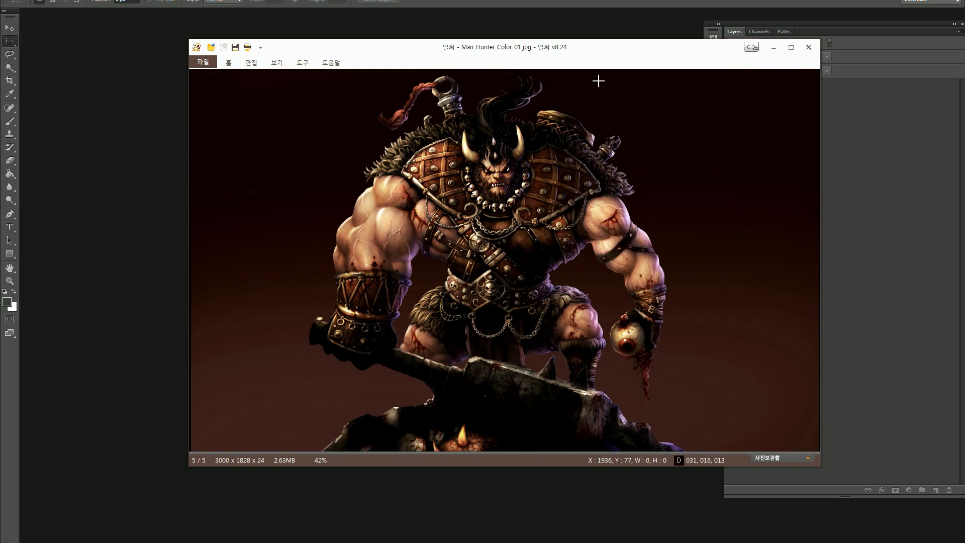
pyautogui.moveTo(616, 47); pyautogui.dragTo(551, 78)
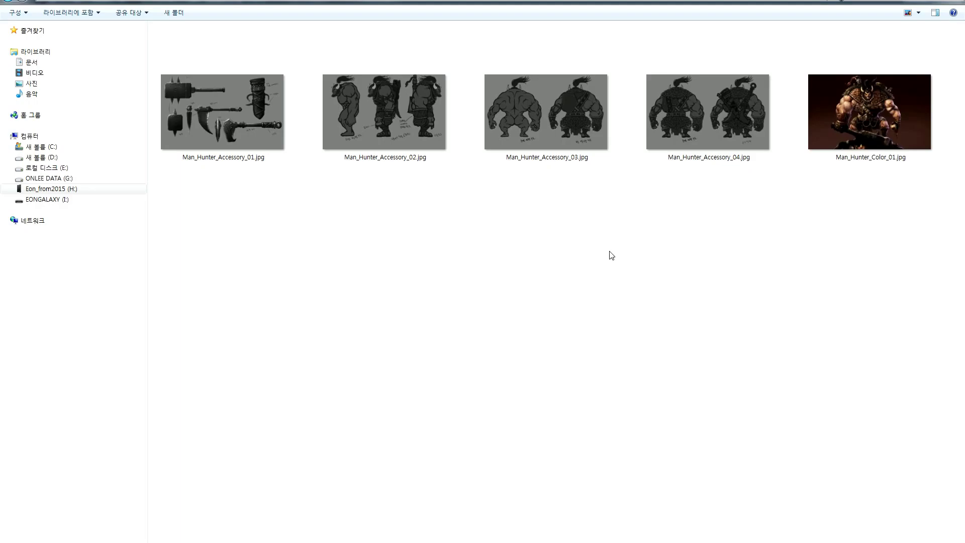
pyautogui.moveTo(194, 196); pyautogui.dragTo(801, 261)
pyautogui.doubleClick(523, 2)
pyautogui.moveTo(524, 2); pyautogui.dragTo(528, 31)
pyautogui.moveTo(844, 378); pyautogui.dragTo(172, 165)
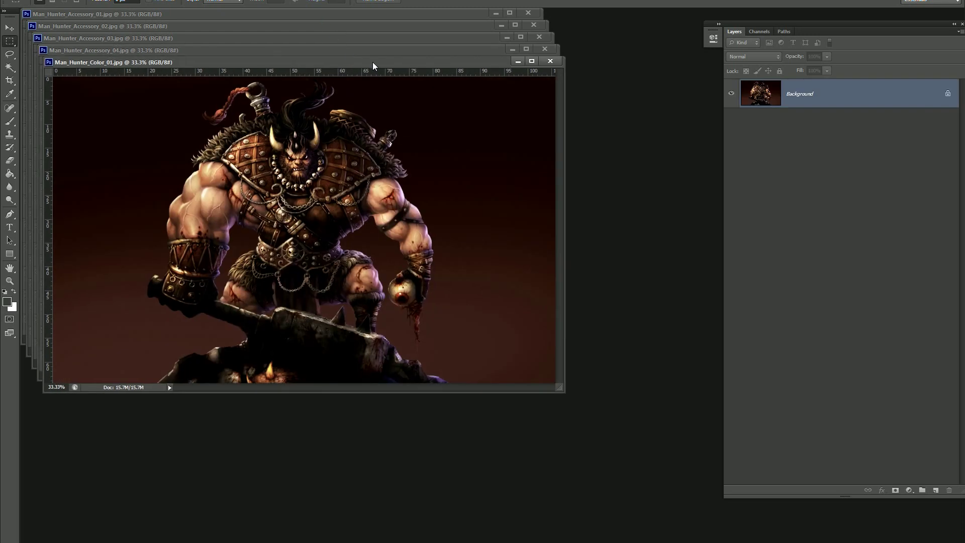
# Step: Spread out the five reference image windows so each concept sheet can be reached, with Man_Hunter_Accessory_02.jpg in front
pyautogui.moveTo(372, 64); pyautogui.dragTo(489, 167)
pyautogui.moveTo(487, 48); pyautogui.dragTo(529, 79)
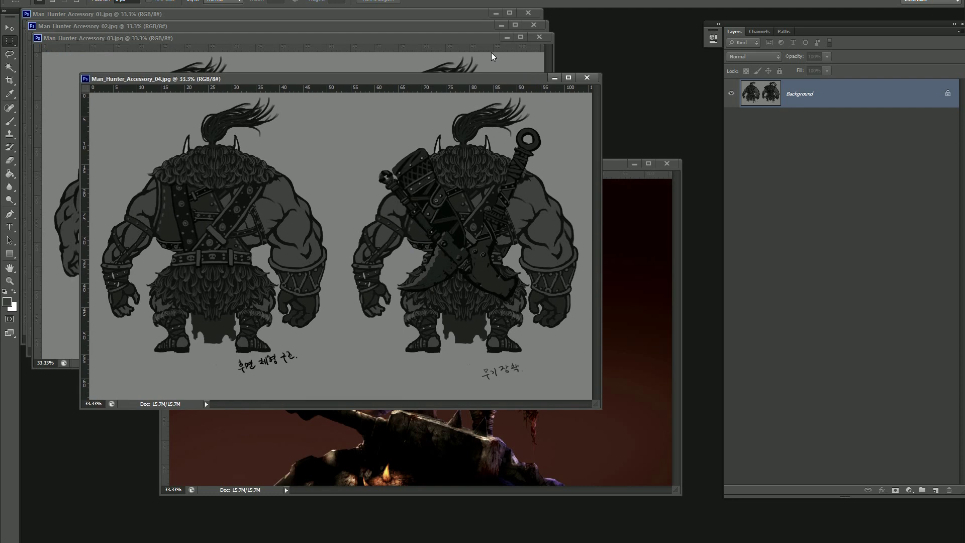
pyautogui.moveTo(481, 38); pyautogui.dragTo(617, 103)
pyautogui.moveTo(462, 29); pyautogui.dragTo(624, 193)
pyautogui.moveTo(458, 15); pyautogui.dragTo(485, 36)
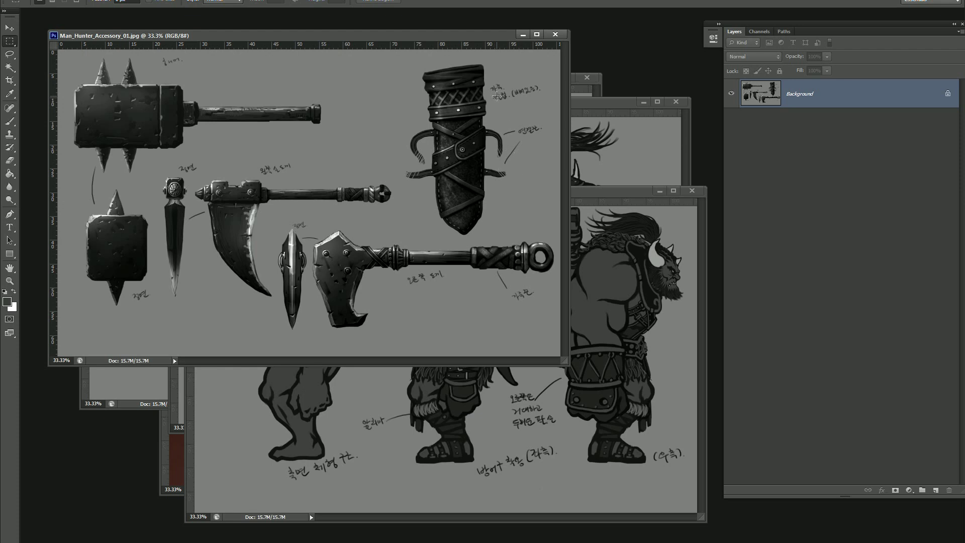
pyautogui.click(619, 195)
pyautogui.moveTo(619, 196); pyautogui.dragTo(599, 191)
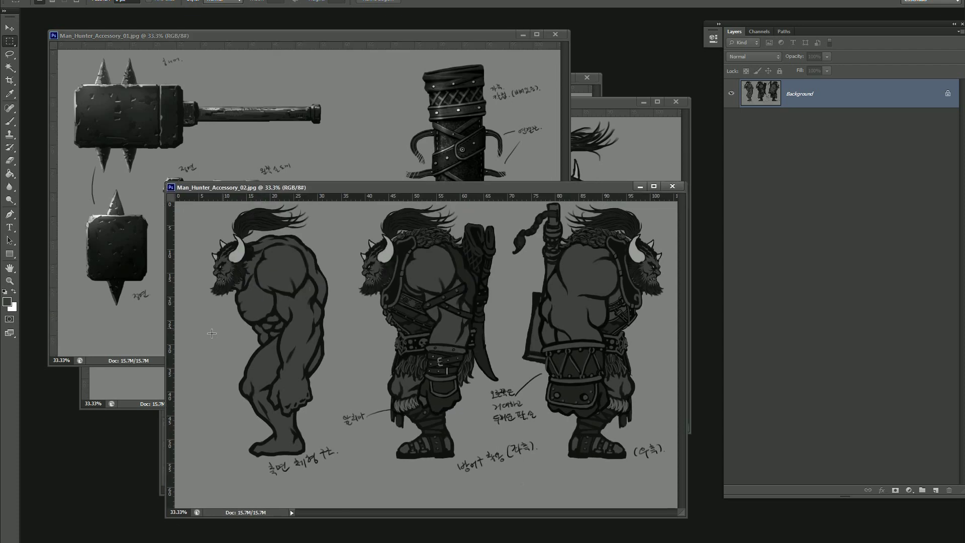
# Step: Create a 1920 x 1200 pixel, 72 ppi RGB document with a white background and place its window beside the references at 33.3%
pyautogui.hotkey('ctrl', 'n')
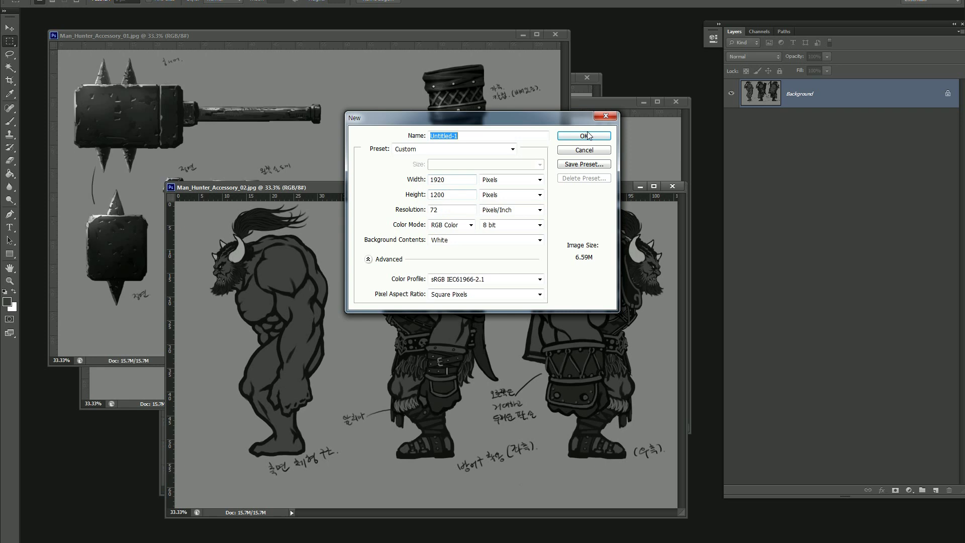
pyautogui.click(584, 136)
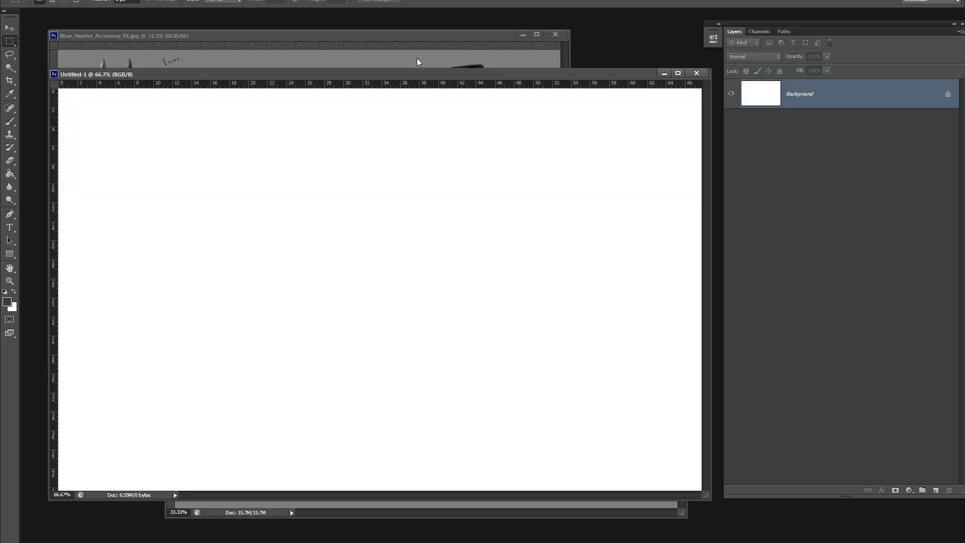
pyautogui.hotkey('ctrl', '-')
pyautogui.hotkey('ctrl', '-')
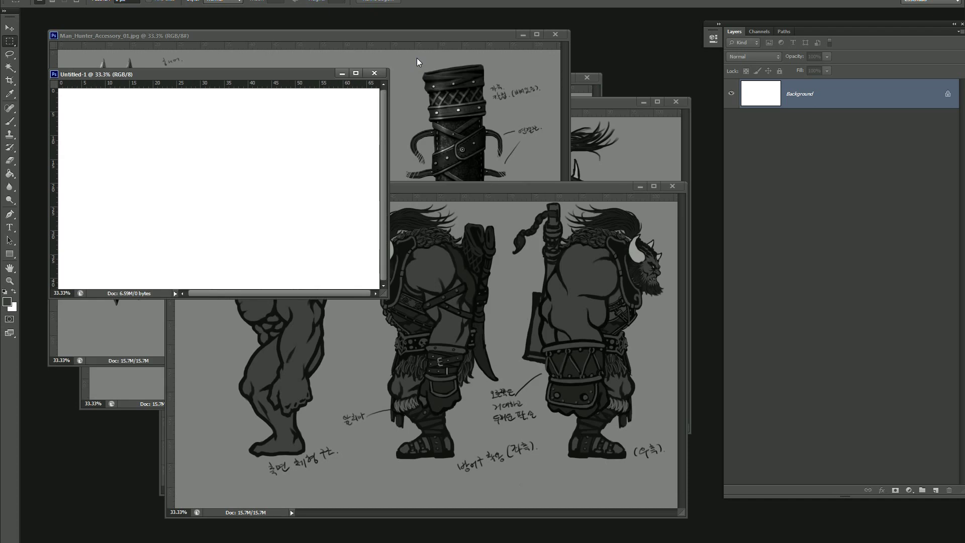
pyautogui.moveTo(314, 74); pyautogui.dragTo(294, 259)
# Step: Copy the middle figure's armored forearm from Man_Hunter_Accessory_02.jpg into the new document and place it near the canvas's upper-left corner
pyautogui.click(462, 188)
pyautogui.moveTo(461, 189); pyautogui.dragTo(528, 170)
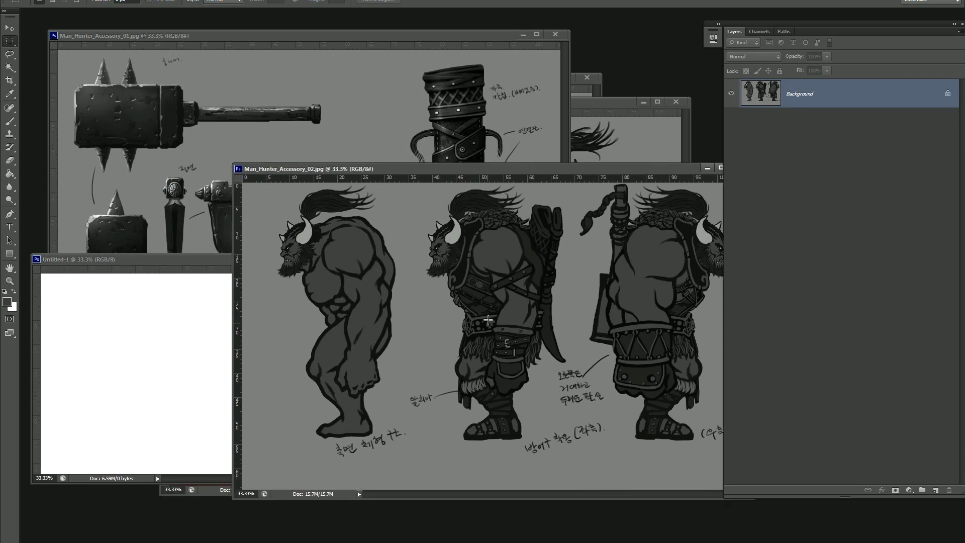
pyautogui.moveTo(481, 318); pyautogui.dragTo(543, 399)
pyautogui.hotkey('ctrl', 'c')
pyautogui.click(182, 322)
pyautogui.hotkey('ctrl', 'v')
pyautogui.press('v')
pyautogui.moveTo(206, 379); pyautogui.dragTo(105, 334)
# Step: Copy the bare forearm from Man_Hunter_Accessory_02.jpg into the new document, and close the Accessory_02 and Accessory_01 images
pyautogui.click(472, 176)
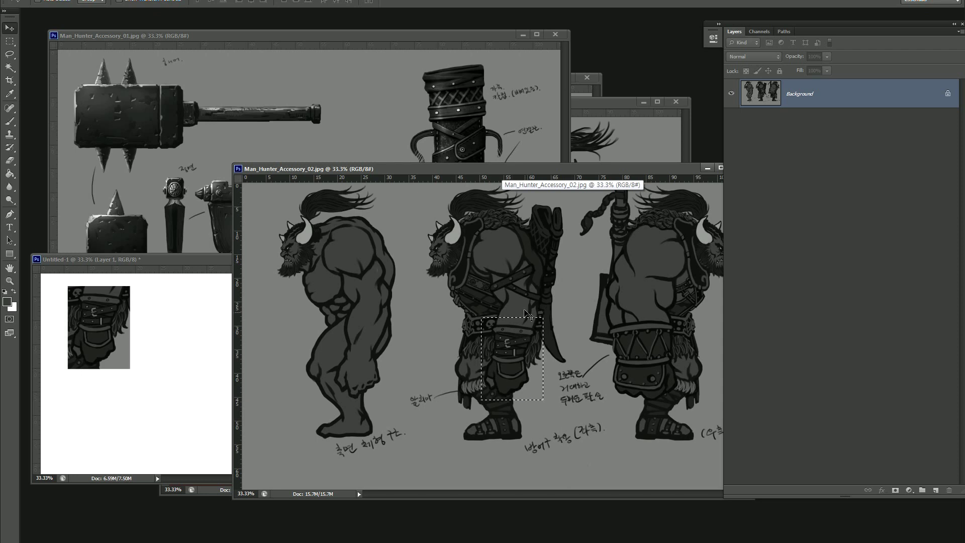
pyautogui.moveTo(452, 167); pyautogui.dragTo(448, 156)
pyautogui.press('m')
pyautogui.hotkey('ctrl', 'd')
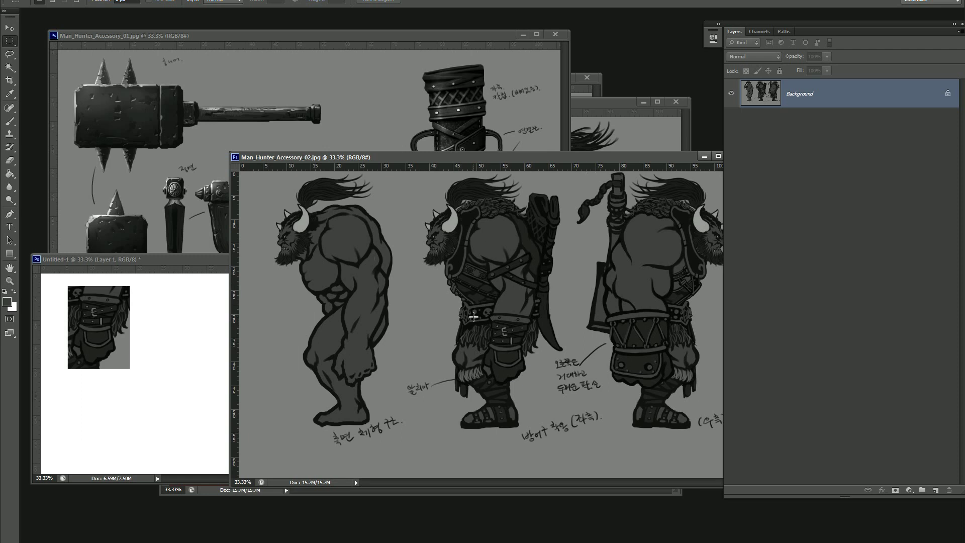
pyautogui.moveTo(318, 301); pyautogui.dragTo(399, 394)
pyautogui.press('v')
pyautogui.moveTo(362, 349); pyautogui.dragTo(186, 335)
pyautogui.moveTo(633, 157); pyautogui.dragTo(520, 164)
pyautogui.click(623, 162)
pyautogui.click(555, 34)
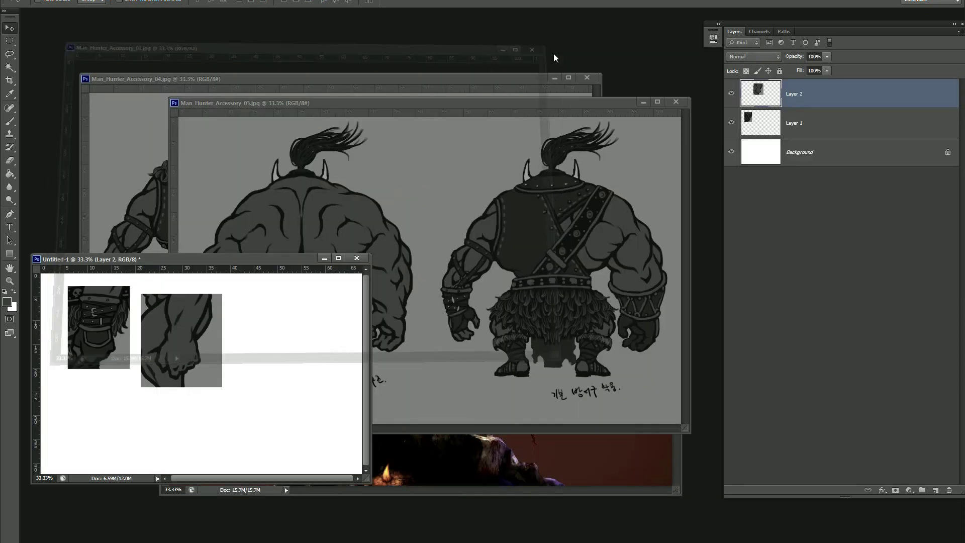
# Step: Copy the armored figure's wrapped forearm from Man_Hunter_Accessory_03.jpg into the new document and close that image
pyautogui.moveTo(464, 98)
pyautogui.mouseDown()
pyautogui.moveTo(581, 99)
pyautogui.moveTo(458, 99)
pyautogui.mouseUp()
pyautogui.press('m')
pyautogui.moveTo(418, 266); pyautogui.dragTo(493, 366)
pyautogui.press('v')
pyautogui.moveTo(473, 302); pyautogui.dragTo(326, 371)
pyautogui.click(617, 106)
pyautogui.click(637, 103)
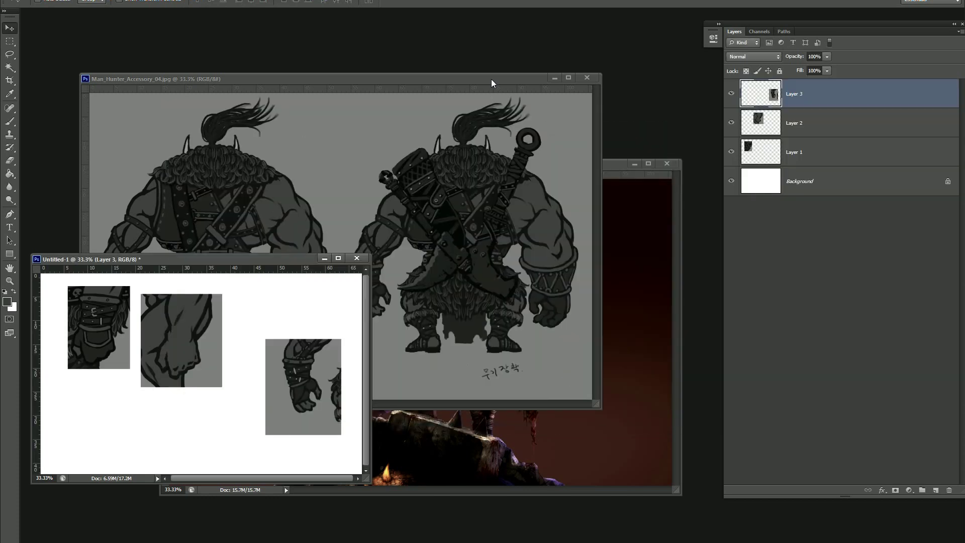
# Step: Copy the wrapped forearm of the weapon-carrying figure from Man_Hunter_Accessory_04.jpg into the new document and close that image
pyautogui.moveTo(486, 82); pyautogui.dragTo(594, 40)
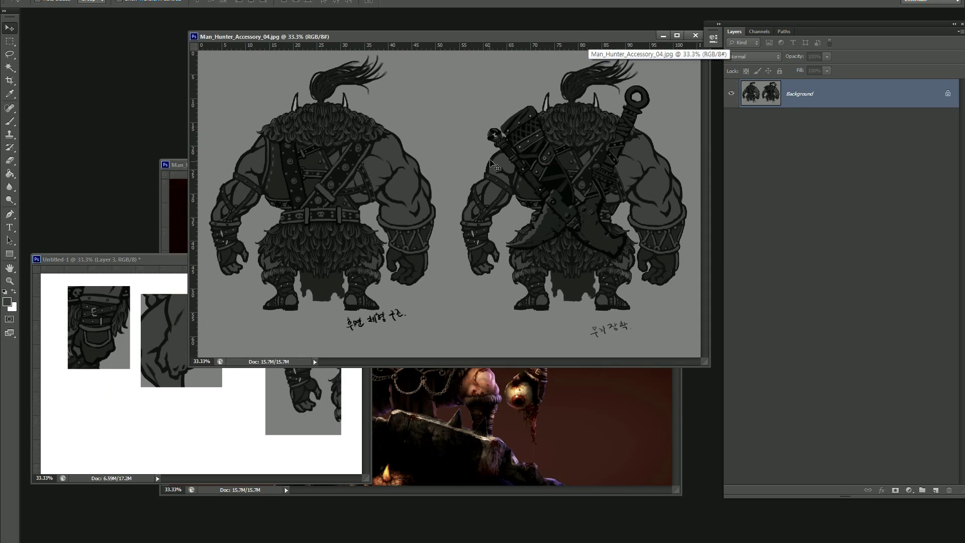
pyautogui.press('m')
pyautogui.moveTo(447, 196); pyautogui.dragTo(216, 361)
pyautogui.press('v')
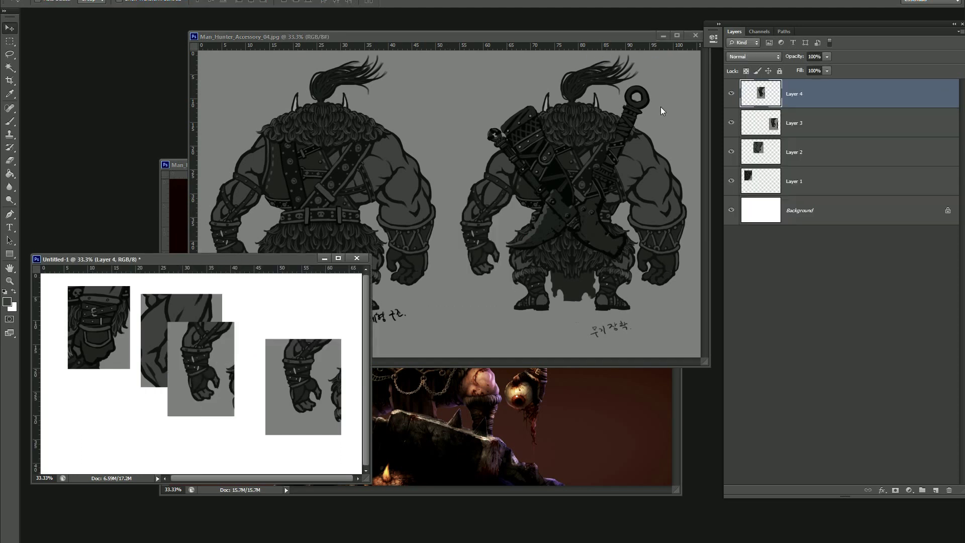
pyautogui.click(625, 35)
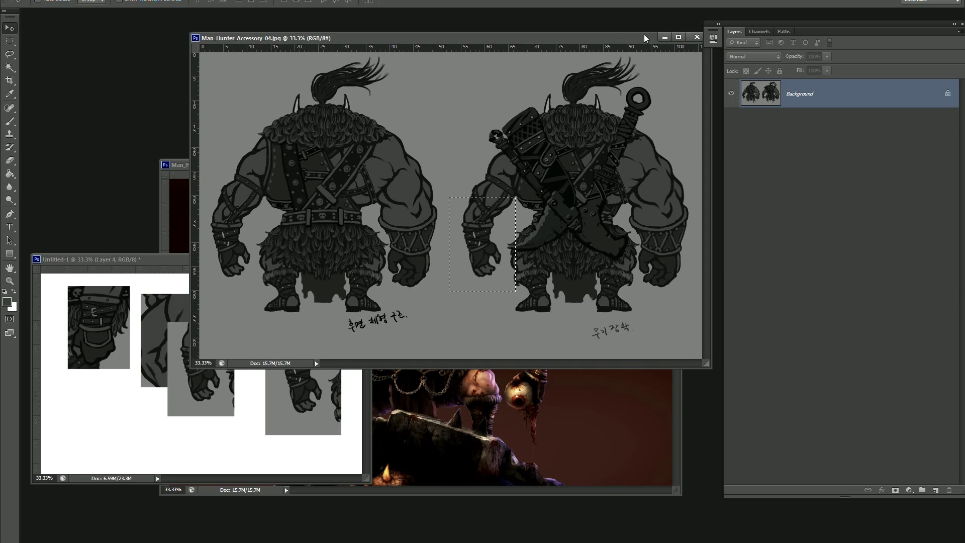
pyautogui.click(694, 38)
# Step: Copy the arm holding the eyeball from Man_Hunter_Color_01.jpg into the new document and close that image
pyautogui.moveTo(520, 170); pyautogui.dragTo(546, 76)
pyautogui.click(171, 261)
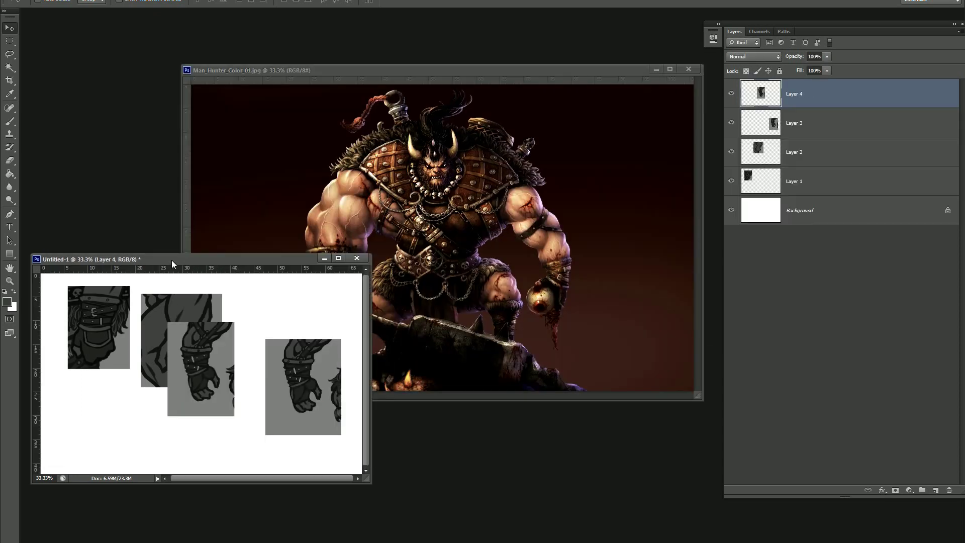
pyautogui.moveTo(173, 261); pyautogui.dragTo(175, 260)
pyautogui.click(532, 257)
pyautogui.press('m')
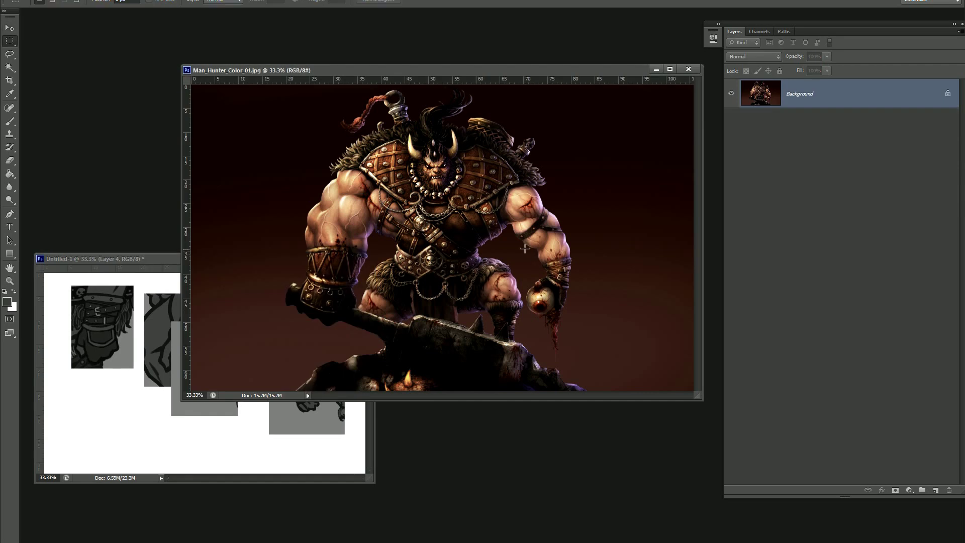
pyautogui.moveTo(495, 194); pyautogui.dragTo(597, 366)
pyautogui.press('v')
pyautogui.moveTo(552, 289); pyautogui.dragTo(169, 412)
pyautogui.click(688, 69)
# Step: Reposition and enlarge the new document's window and display the canvas at 50%
pyautogui.moveTo(244, 258); pyautogui.dragTo(469, 95)
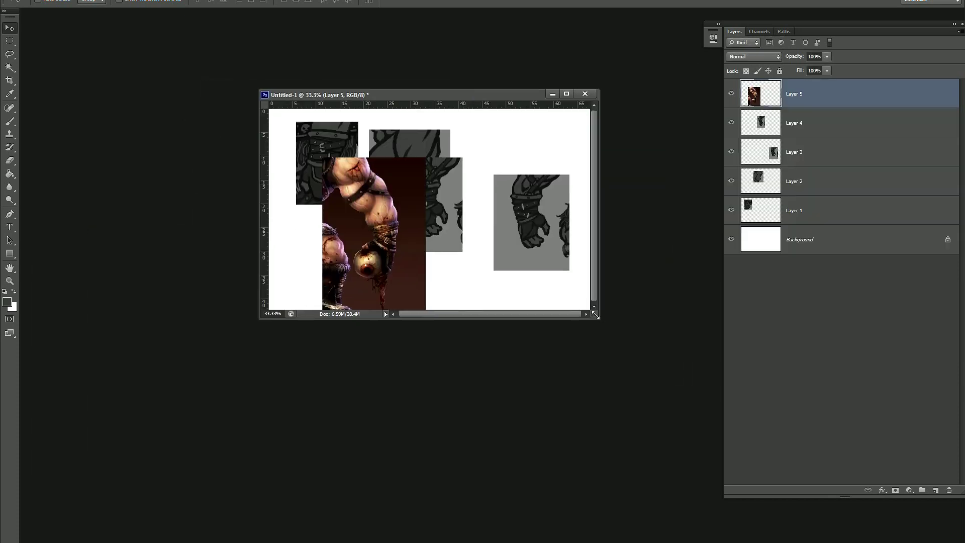
pyautogui.moveTo(599, 319); pyautogui.dragTo(696, 436)
pyautogui.moveTo(454, 96); pyautogui.dragTo(345, 97)
pyautogui.keyDown('alt'); pyautogui.scroll(4, 417, 212); pyautogui.keyUp('alt')
pyautogui.keyDown('ctrl'); pyautogui.scroll(-2, 420, 212); pyautogui.keyUp('ctrl')
pyautogui.keyDown('ctrl'); pyautogui.scroll(1, 420, 211); pyautogui.keyUp('ctrl')
pyautogui.keyDown('ctrl'); pyautogui.scroll(-1, 421, 199); pyautogui.keyUp('ctrl')
pyautogui.hotkey('ctrl', '+')
pyautogui.hotkey('ctrl', '+')
pyautogui.hotkey('ctrl', '-')
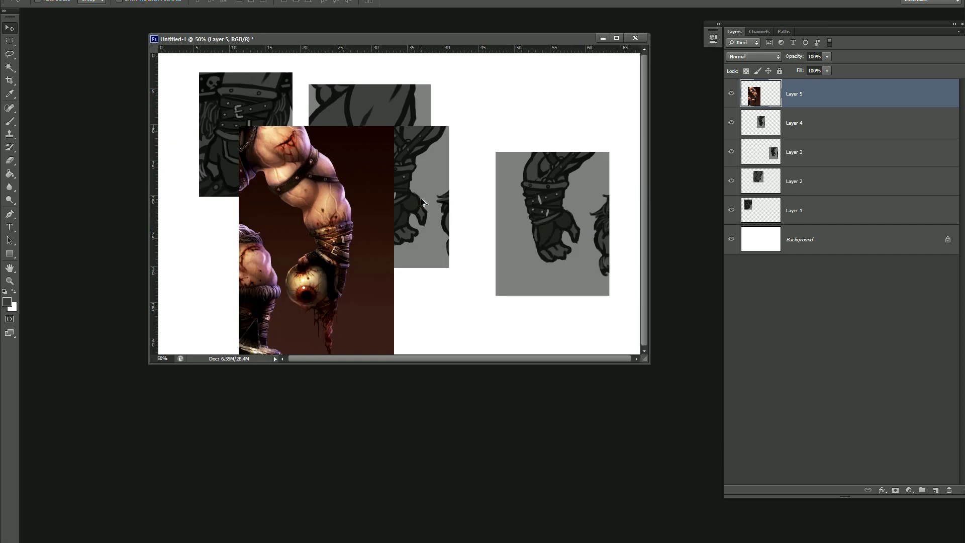
# Step: Move the color arm crop into the canvas's upper-left corner and scale it down proportionally
pyautogui.rightClick(337, 185)
pyautogui.click(359, 191)
pyautogui.moveTo(345, 266); pyautogui.dragTo(265, 194)
pyautogui.hotkey('ctrl', 't')
pyautogui.keyDown('shift'); pyautogui.moveTo(312, 312); pyautogui.dragTo(293, 278); pyautogui.keyUp('shift')
pyautogui.rightClick(546, 192)
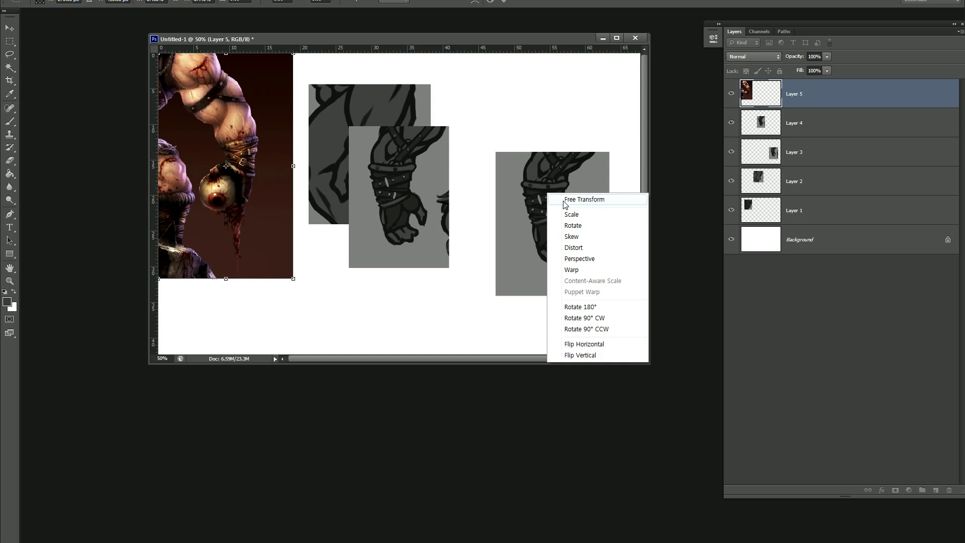
pyautogui.click(266, 173)
pyautogui.press('Return')
# Step: Move the bare forearm crop up beside the color arm and delete the duplicate wrapped forearm on Layer 4
pyautogui.rightClick(331, 119)
pyautogui.click(346, 122)
pyautogui.moveTo(366, 106); pyautogui.dragTo(352, 78)
pyautogui.rightClick(400, 168)
pyautogui.click(417, 177)
pyautogui.moveTo(387, 207); pyautogui.dragTo(394, 267)
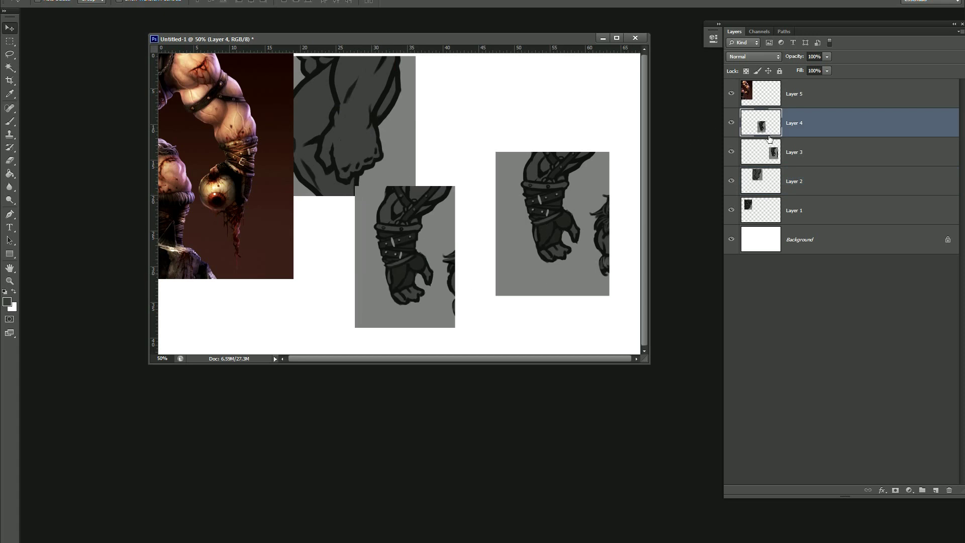
pyautogui.press('Delete')
# Step: Shift the bare forearm crop aside and place the wrapped forearm crop directly against the color arm
pyautogui.rightClick(356, 124)
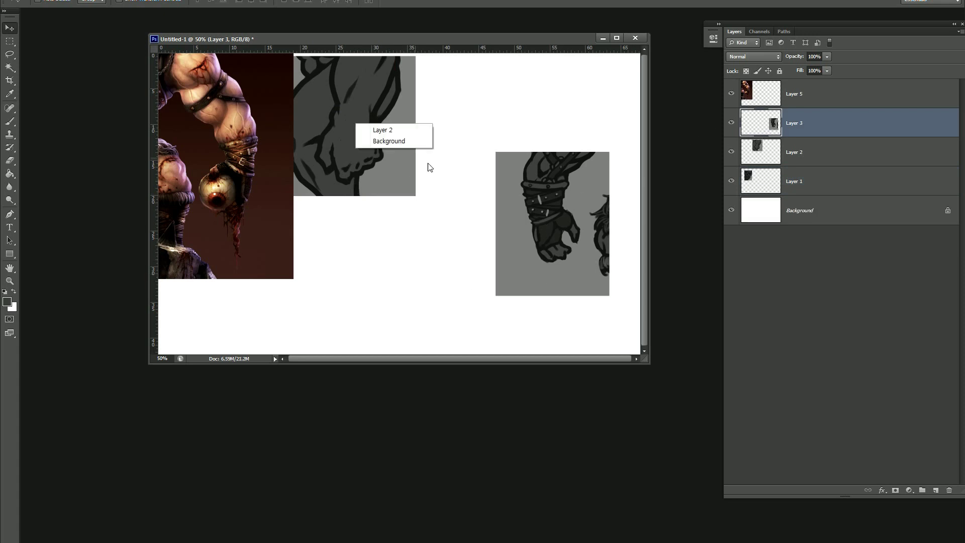
pyautogui.click(387, 130)
pyautogui.moveTo(389, 134); pyautogui.dragTo(461, 151)
pyautogui.rightClick(537, 185)
pyautogui.click(550, 190)
pyautogui.moveTo(532, 203); pyautogui.dragTo(330, 186)
# Step: Place the bare forearm crop against the wrapped forearm's outer edge and adjust its vertical alignment
pyautogui.rightClick(444, 136)
pyautogui.click(467, 142)
pyautogui.moveTo(461, 141); pyautogui.dragTo(503, 195)
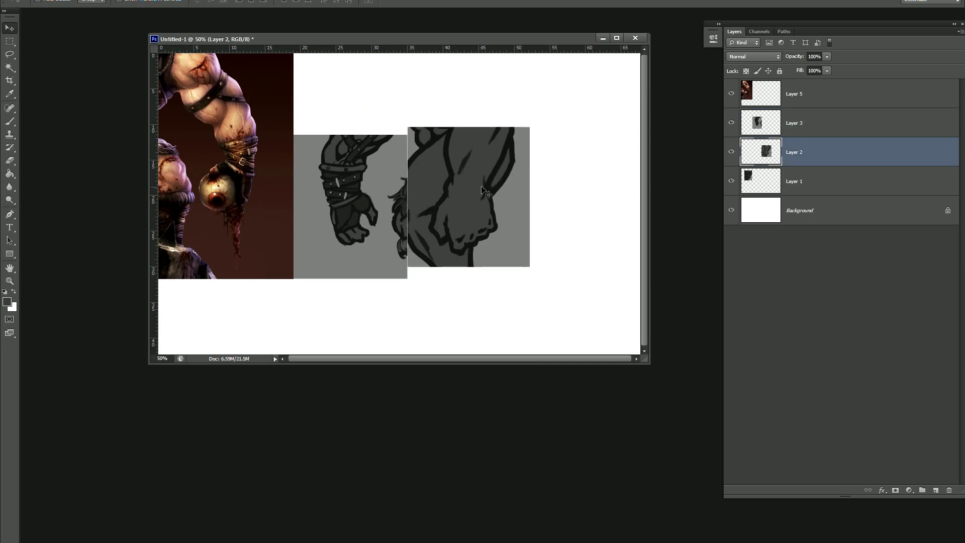
pyautogui.moveTo(464, 168); pyautogui.dragTo(464, 176)
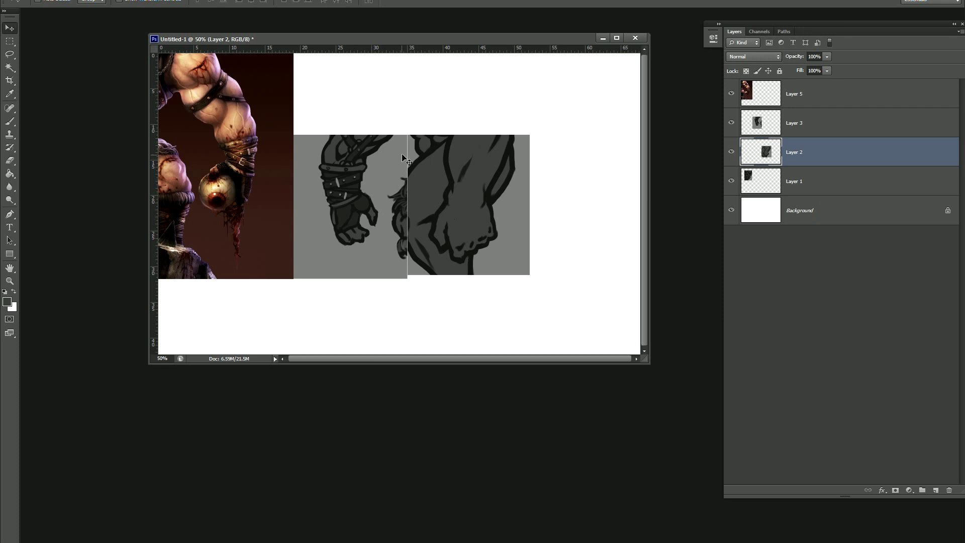
pyautogui.rightClick(456, 196)
pyautogui.click(469, 198)
pyautogui.moveTo(474, 189); pyautogui.dragTo(476, 191)
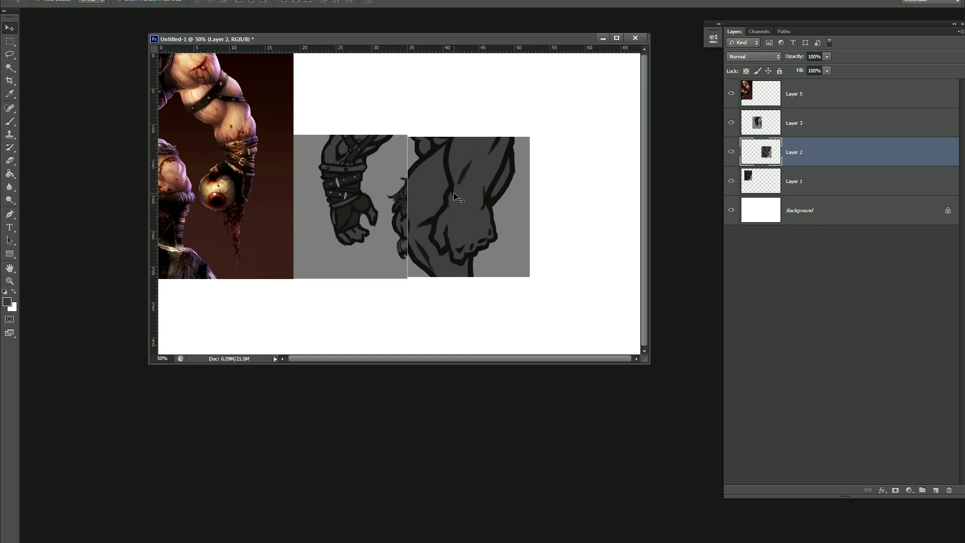
pyautogui.moveTo(459, 196); pyautogui.dragTo(459, 185)
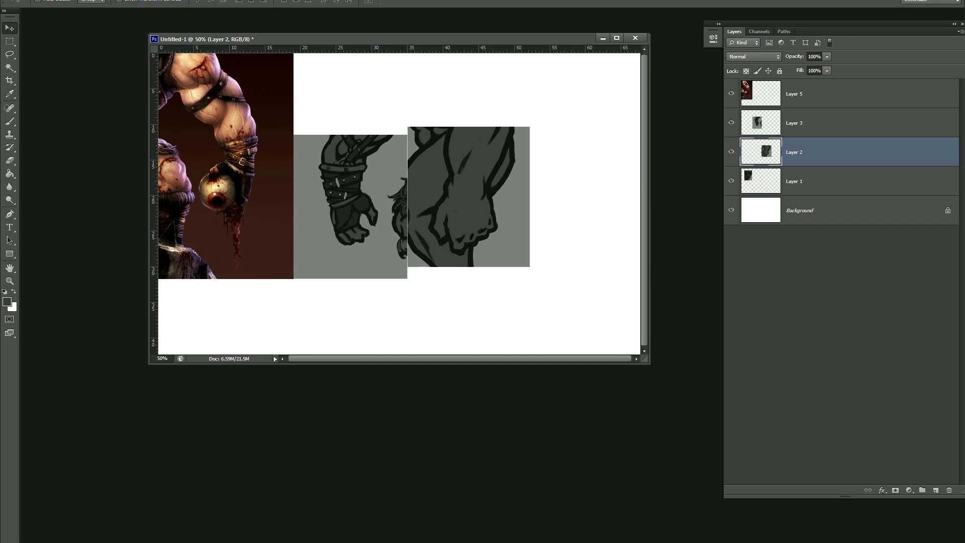
pyautogui.hotkey('alt', 'Tab')
pyautogui.click(789, 330)
pyautogui.click(787, 183)
pyautogui.click(663, 198)
pyautogui.click(215, 309)
# Step: Move the bare forearm crop away from its neighbor and delete its layer, Layer 2
pyautogui.moveTo(443, 222); pyautogui.dragTo(477, 222)
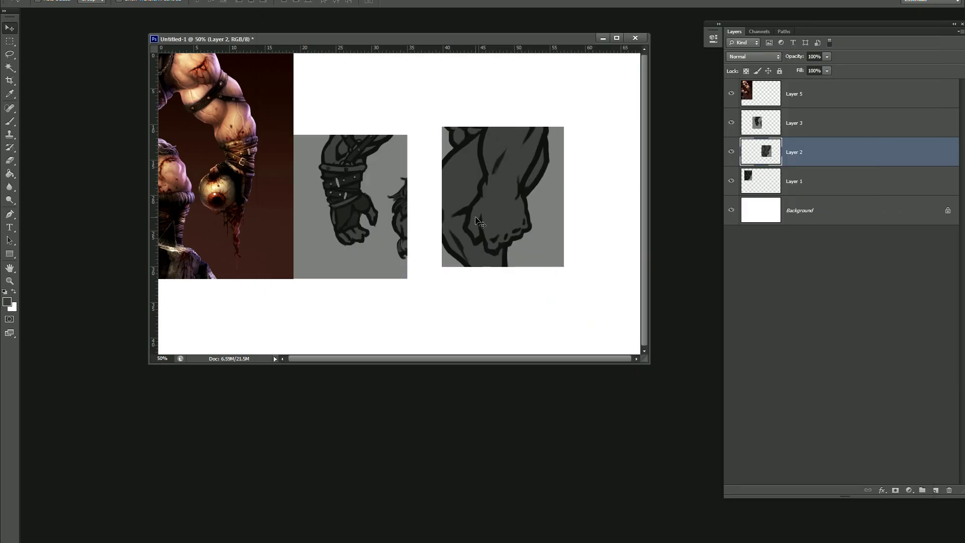
pyautogui.rightClick(497, 194)
pyautogui.click(513, 199)
pyautogui.press('Delete')
# Step: Place the armored forearm crop on Layer 1 against the wrapped forearm and enlarge it to match that crop's height
pyautogui.moveTo(240, 219); pyautogui.dragTo(446, 270)
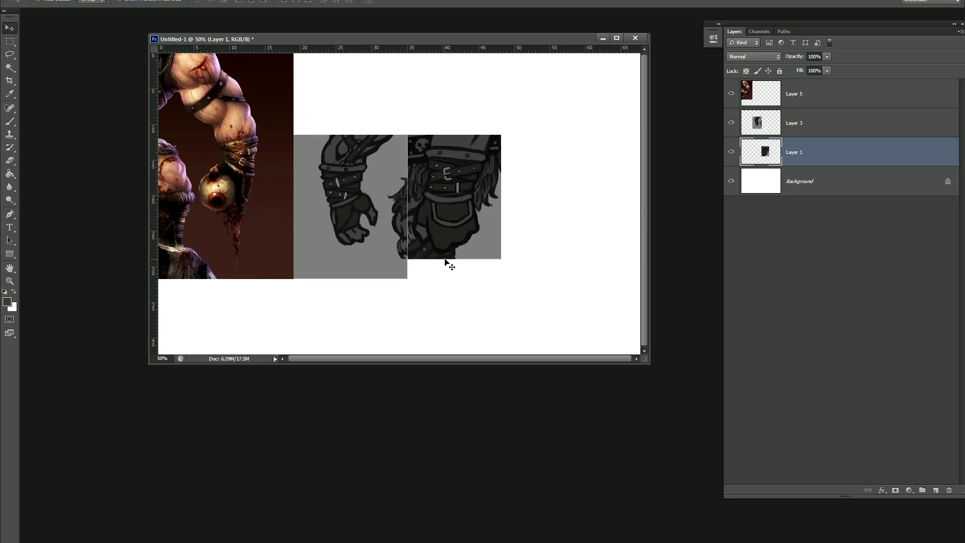
pyautogui.hotkey('ctrl', 't')
pyautogui.moveTo(500, 258); pyautogui.dragTo(515, 276)
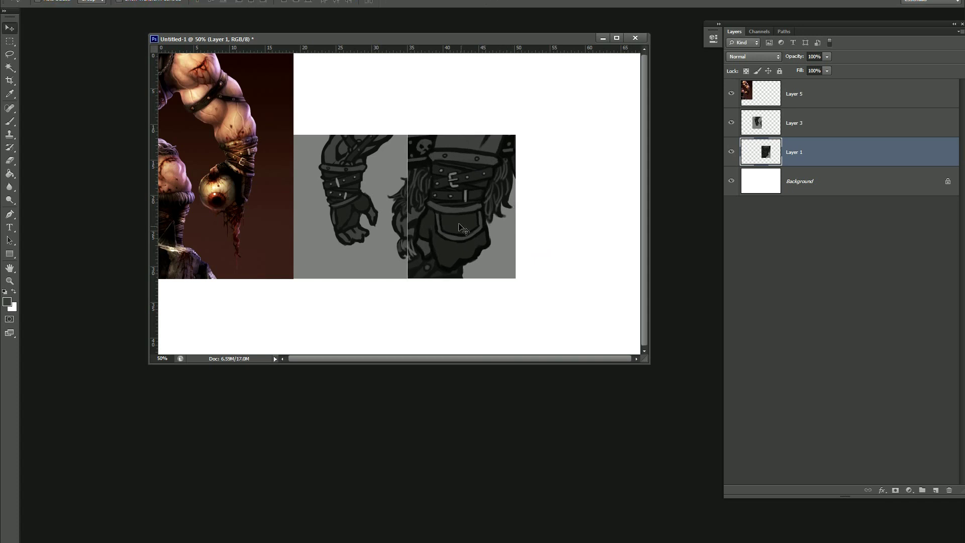
pyautogui.press('Return')
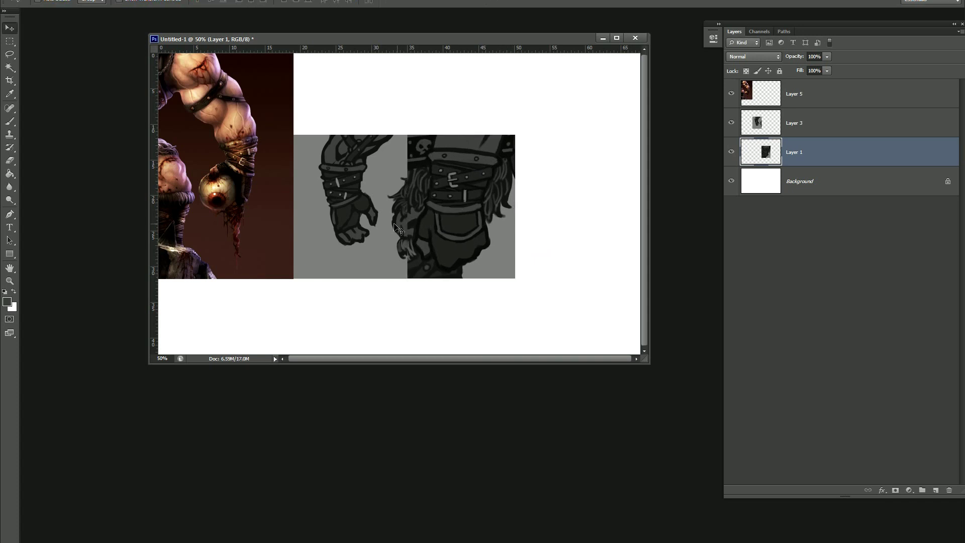
# Step: Reset the colors to default and fill the Background layer with black
pyautogui.click(765, 184)
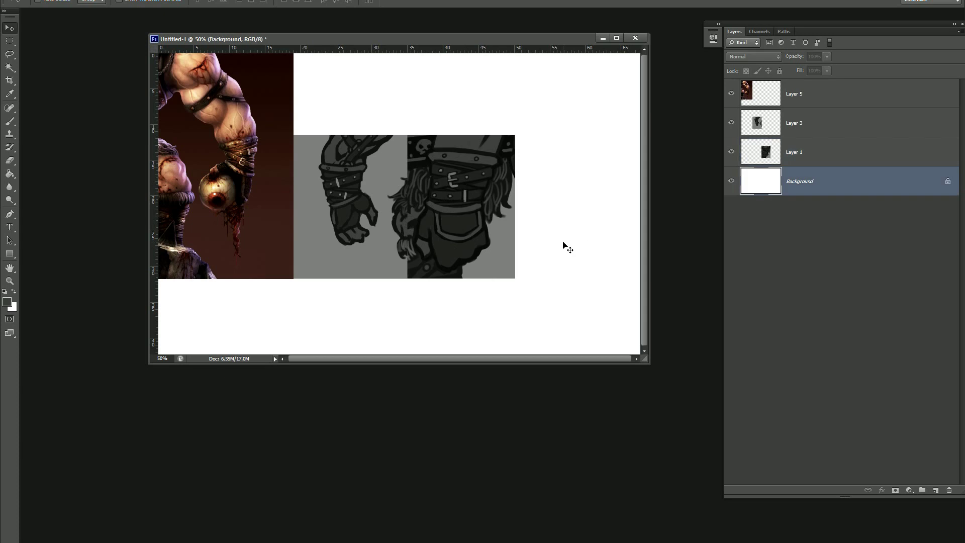
pyautogui.click(5, 291)
pyautogui.hotkey('alt', 'BackSpace')
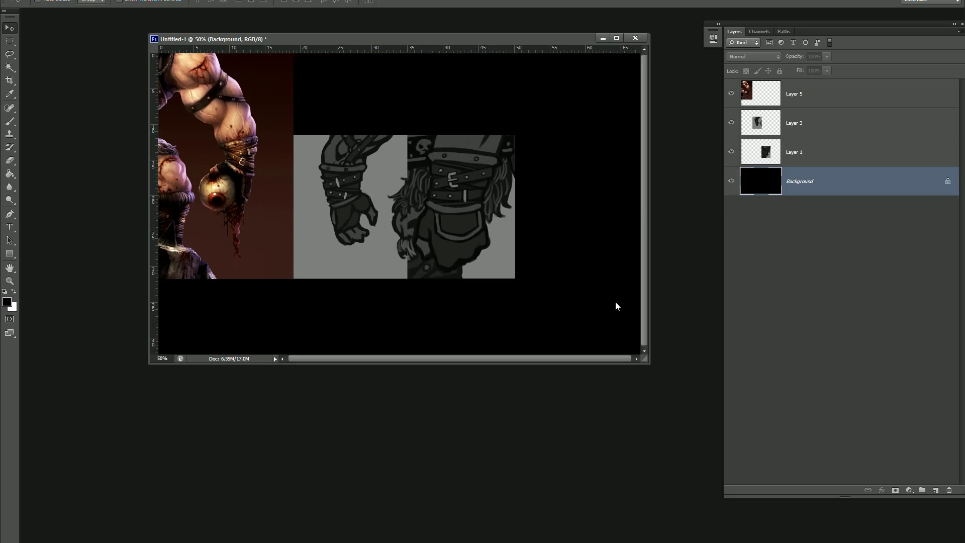
# Step: Enlarge the document window, start saving the document, and create and open a psd folder inside the ref folder
pyautogui.moveTo(647, 363); pyautogui.dragTo(719, 444)
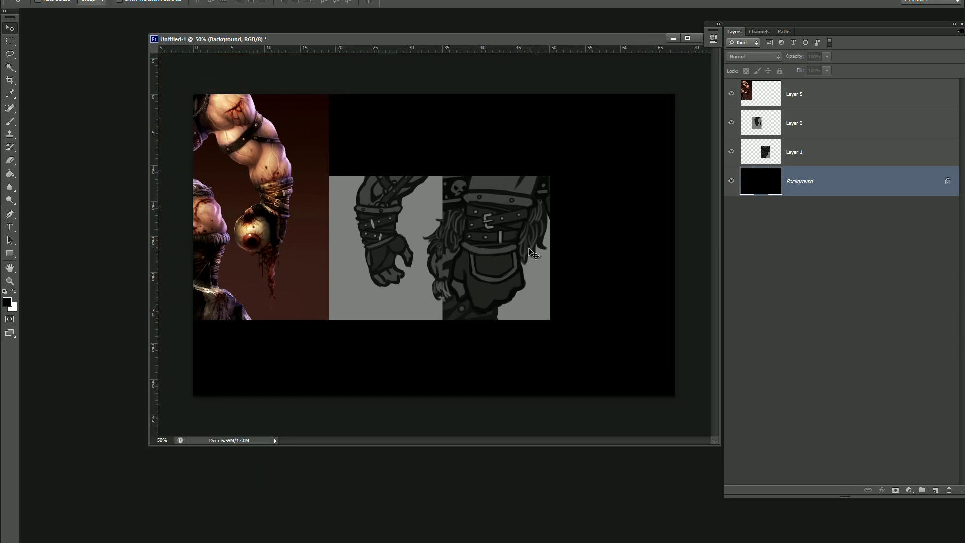
pyautogui.hotkey('ctrl', 's')
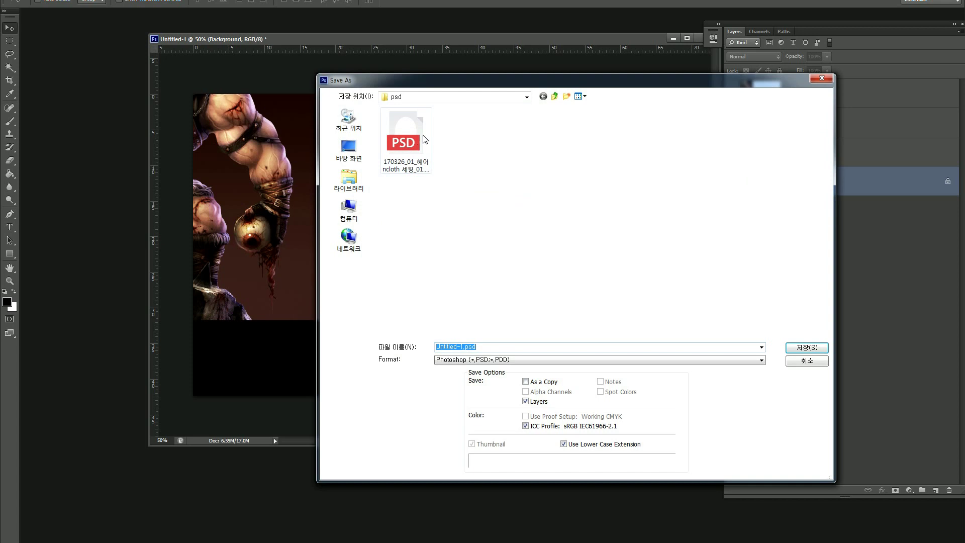
pyautogui.hotkey('ctrl', 'g')
pyautogui.doubleClick(392, 122)
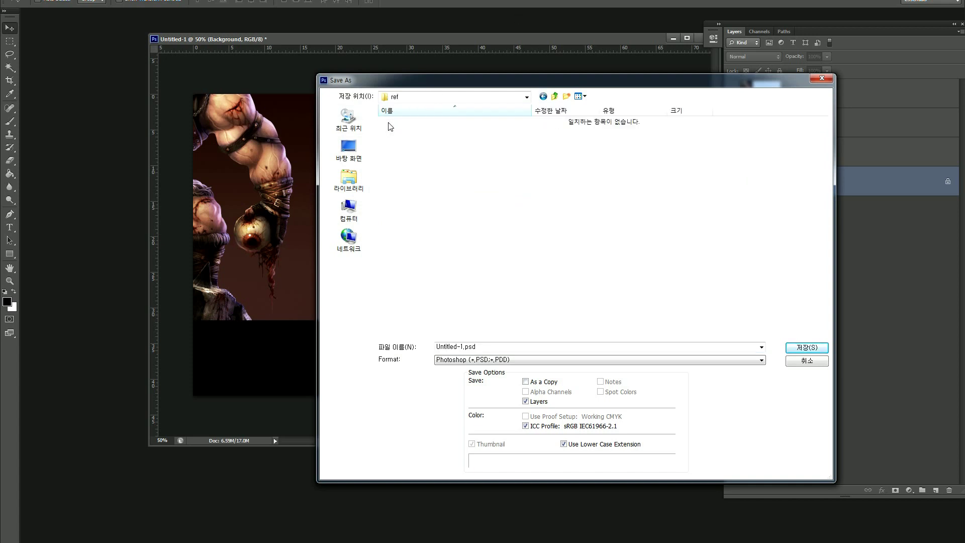
pyautogui.click(566, 96)
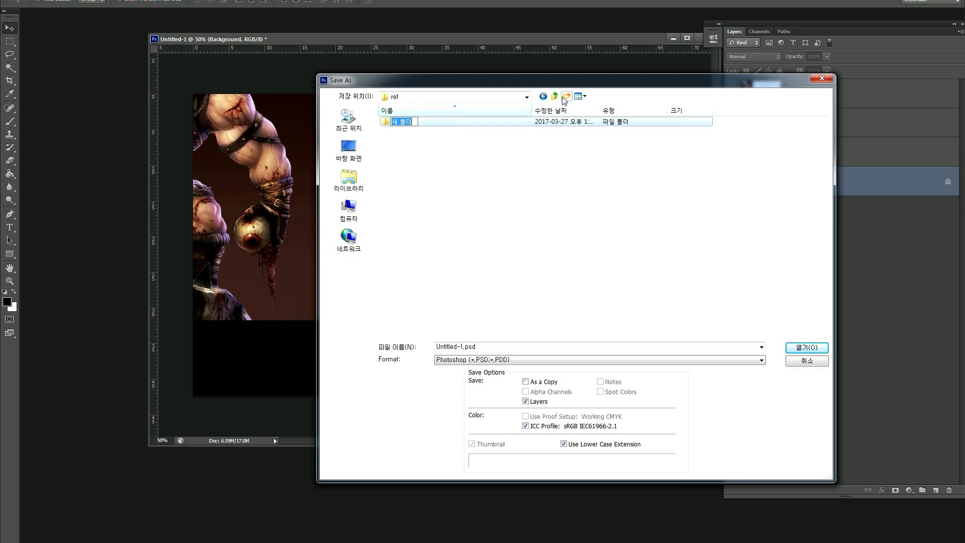
pyautogui.write('psd')
pyautogui.press('Return')
pyautogui.press('Return')
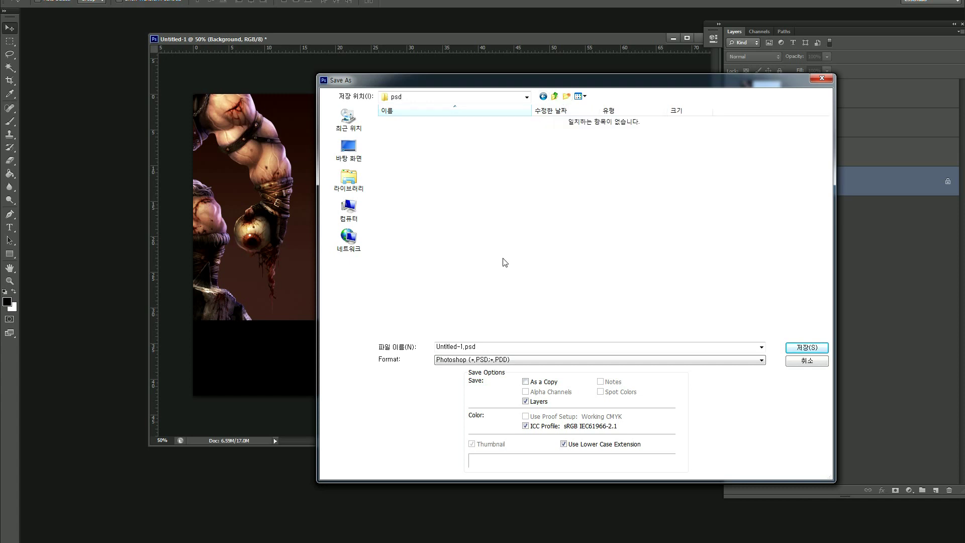
# Step: Save the reference sheet as a Photoshop file named 170327_01_HandConcept_01
pyautogui.click(490, 346)
pyautogui.write('170327_01_HandConcept_01')
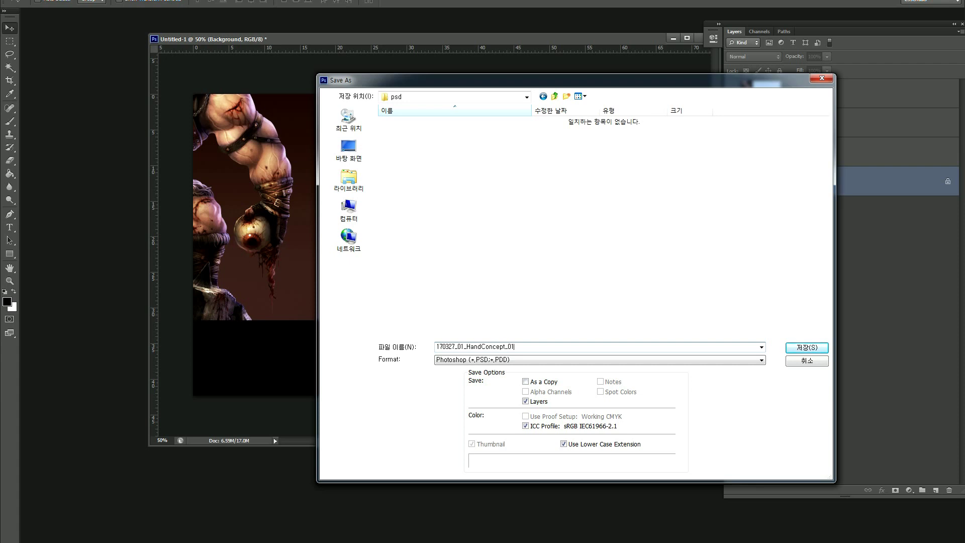
pyautogui.press('Return')
pyautogui.press('Return')
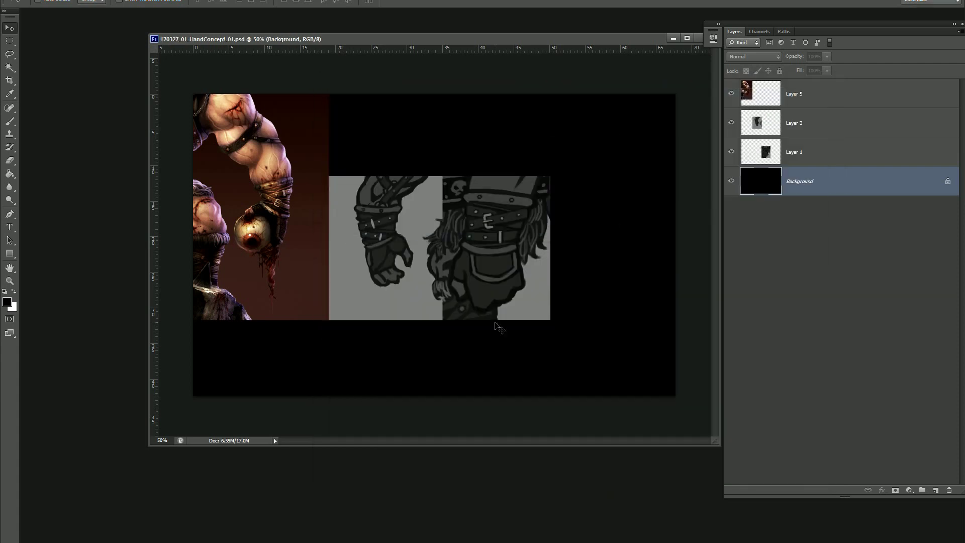
pyautogui.hotkey('ctrl', 'shift', 's')
pyautogui.click(806, 361)
# Step: Convert the Background to the regular layer Layer 0, then duplicate all four layers and merge the copies into one layer
pyautogui.click(848, 98)
pyautogui.keyDown('shift'); pyautogui.click(827, 152); pyautogui.keyUp('shift')
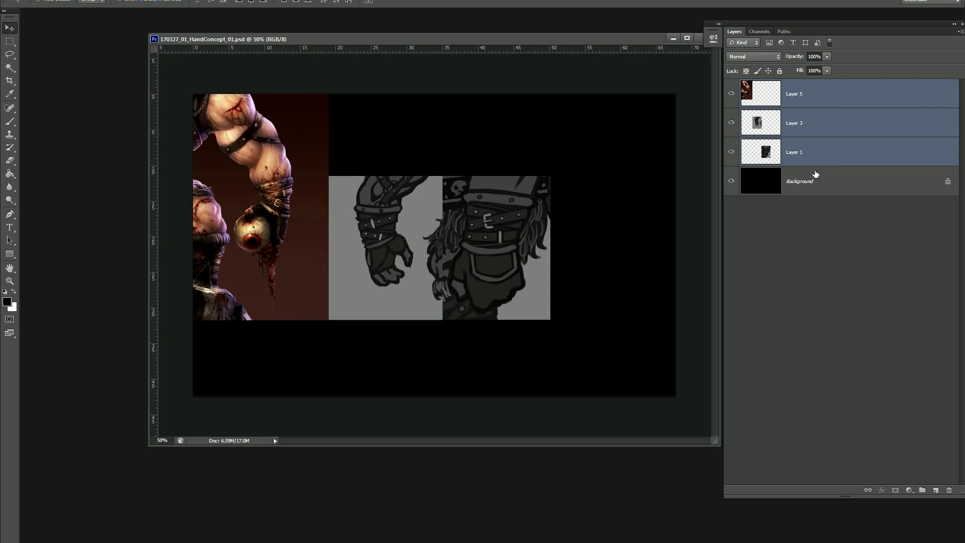
pyautogui.doubleClick(817, 183)
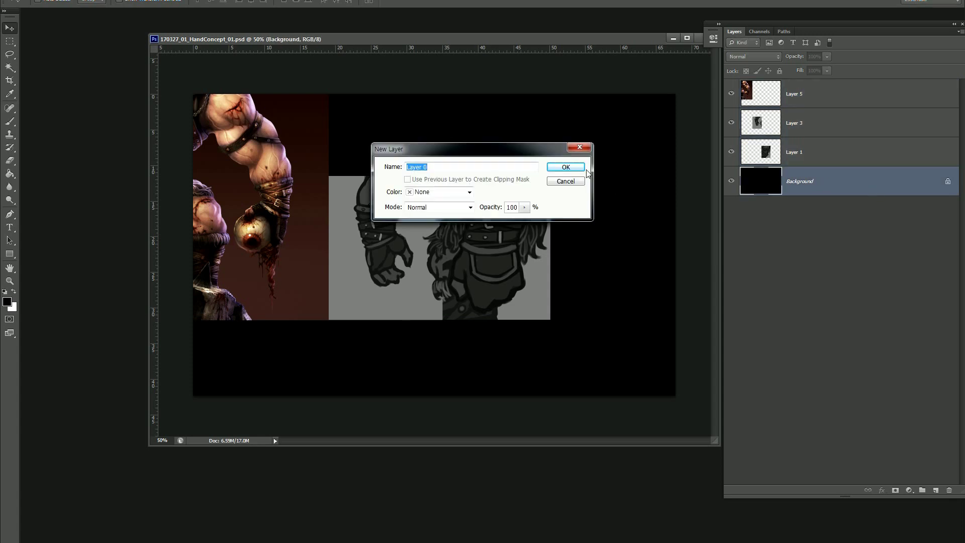
pyautogui.click(573, 166)
pyautogui.keyDown('shift'); pyautogui.click(833, 98); pyautogui.keyUp('shift')
pyautogui.keyDown('alt'); pyautogui.moveTo(833, 99); pyautogui.dragTo(822, 95); pyautogui.keyUp('alt')
pyautogui.rightClick(817, 98)
pyautogui.click(802, 320)
# Step: Copy the area covering the two grey forearm crops from the merged layer and paste it into a new document
pyautogui.press('m')
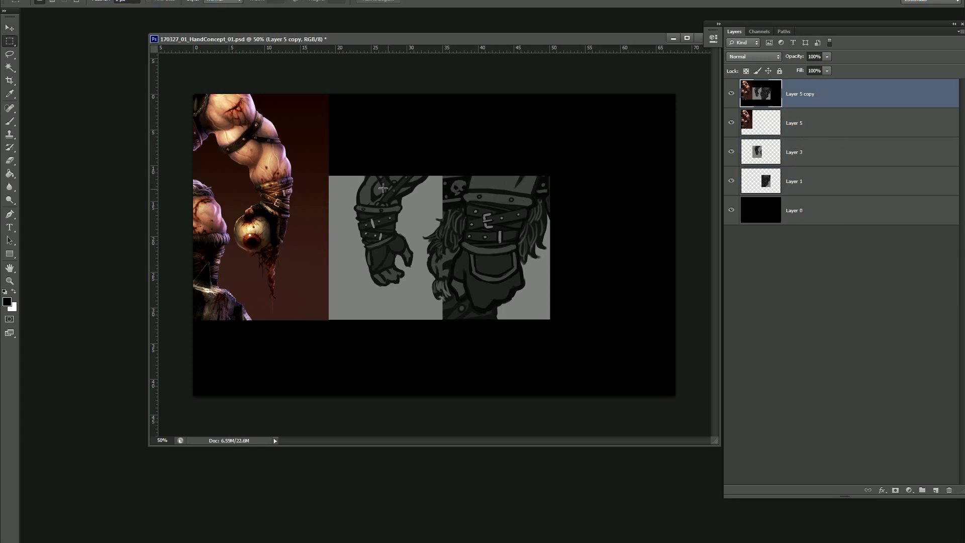
pyautogui.moveTo(329, 175); pyautogui.dragTo(551, 319)
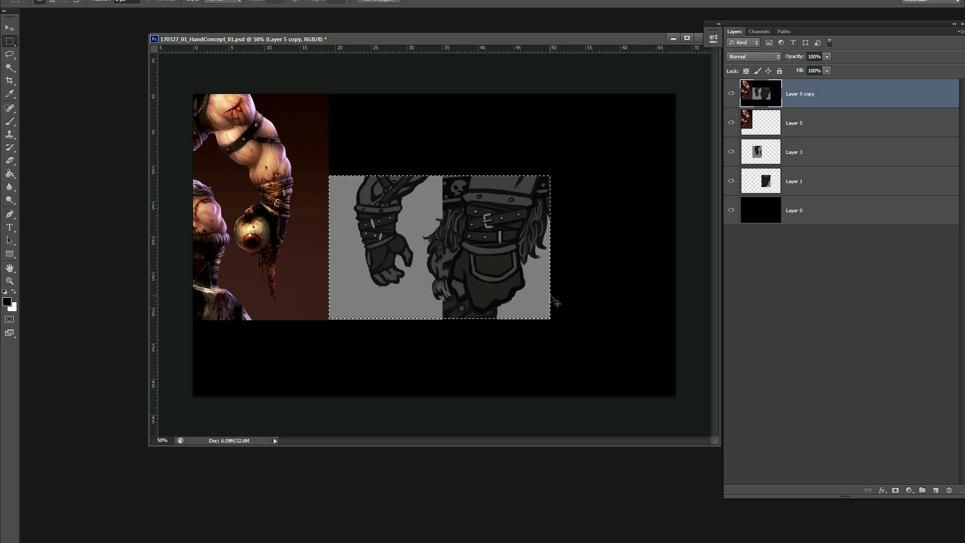
pyautogui.hotkey('ctrl', 'c')
pyautogui.hotkey('ctrl', 'n')
pyautogui.press('Return')
pyautogui.hotkey('ctrl', 'v')
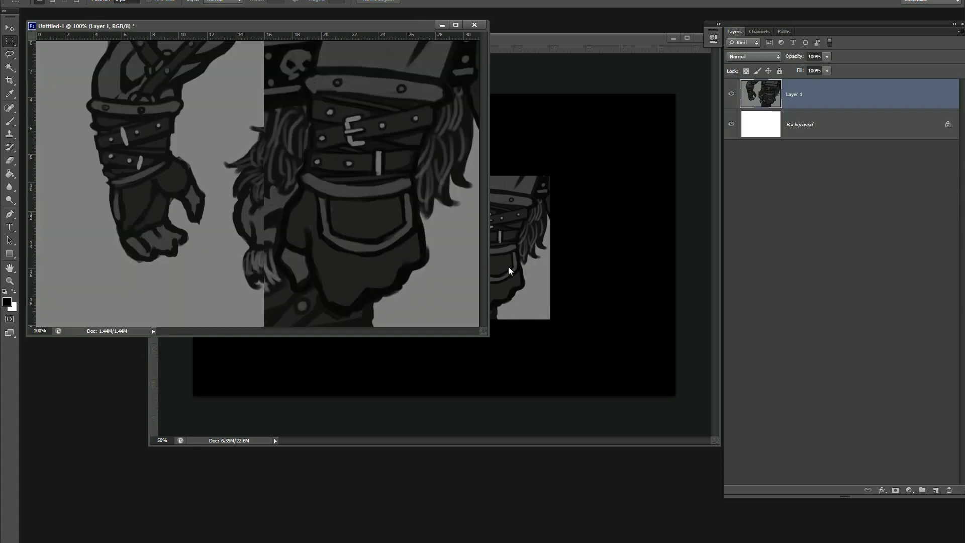
# Step: Save the new document as a JPEG named HandConcept_01 in the ref folder
pyautogui.hotkey('ctrl', 's')
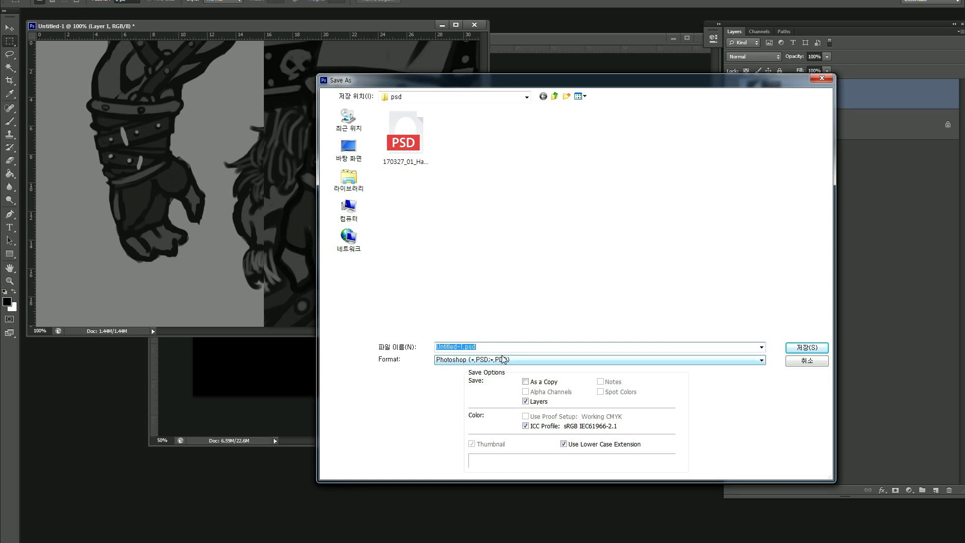
pyautogui.click(554, 99)
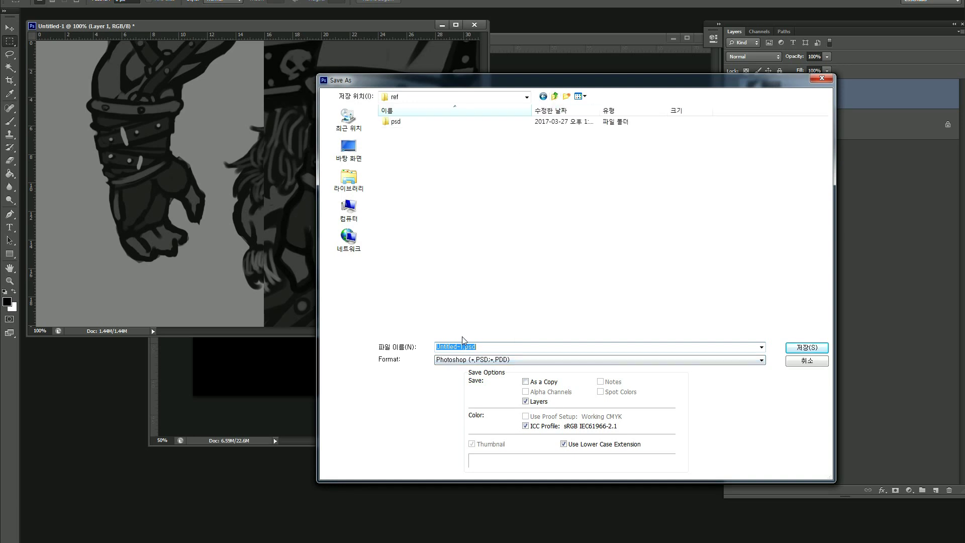
pyautogui.click(461, 361)
pyautogui.click(470, 421)
pyautogui.click(492, 346)
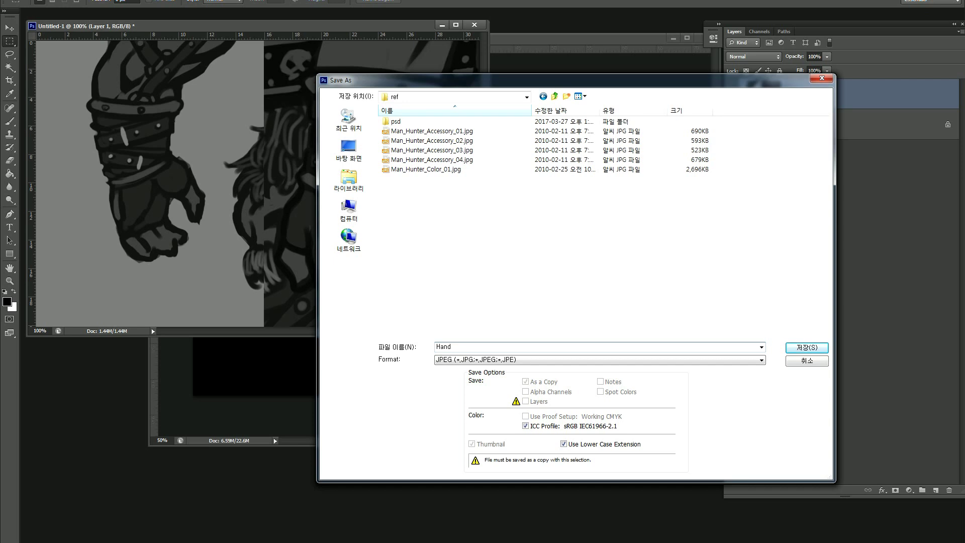
pyautogui.write('ept_0')
pyautogui.press('Return')
pyautogui.press('Return')
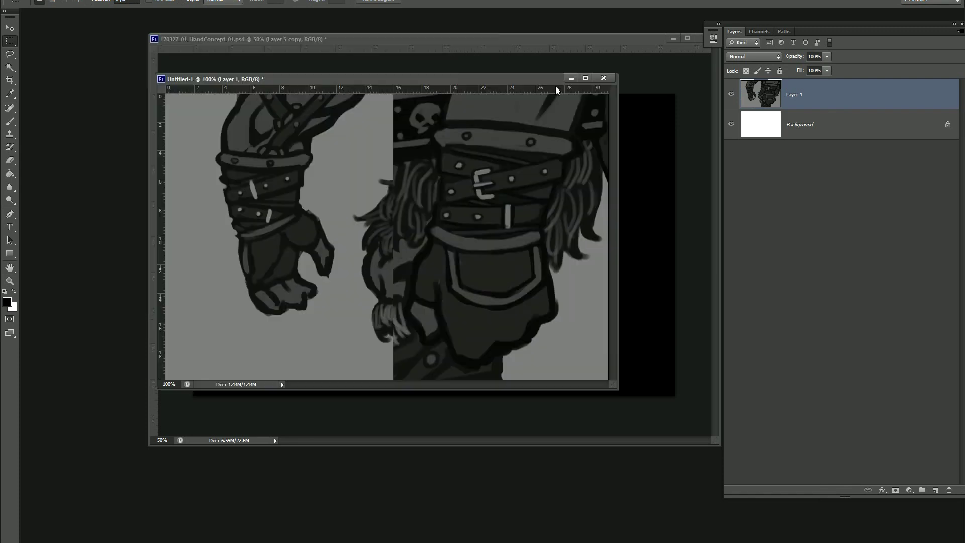
# Step: Move the image window aside, switch to ZBrush, and minimize the ref folder and image viewer windows covering it
pyautogui.moveTo(420, 28); pyautogui.dragTo(618, 190)
pyautogui.hotkey('alt', 'Tab')
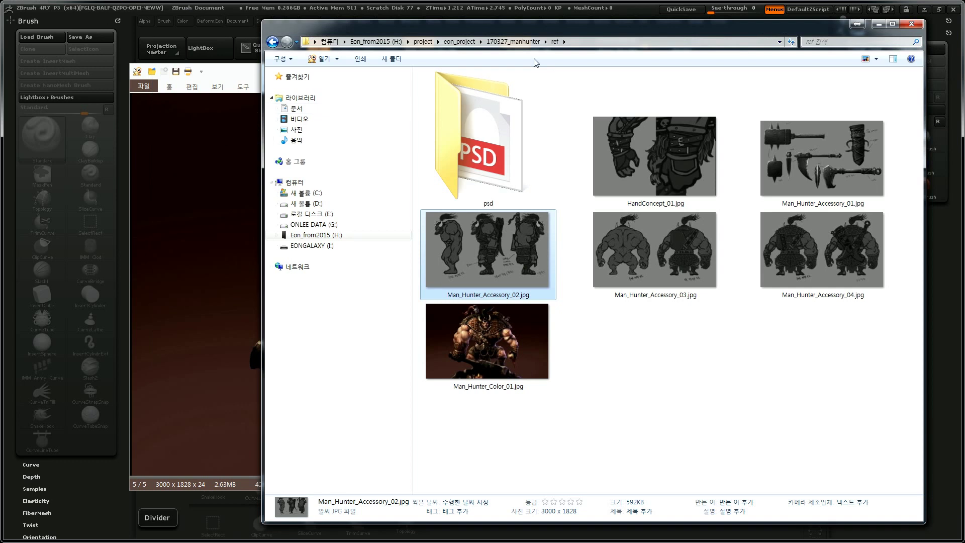
pyautogui.click(878, 23)
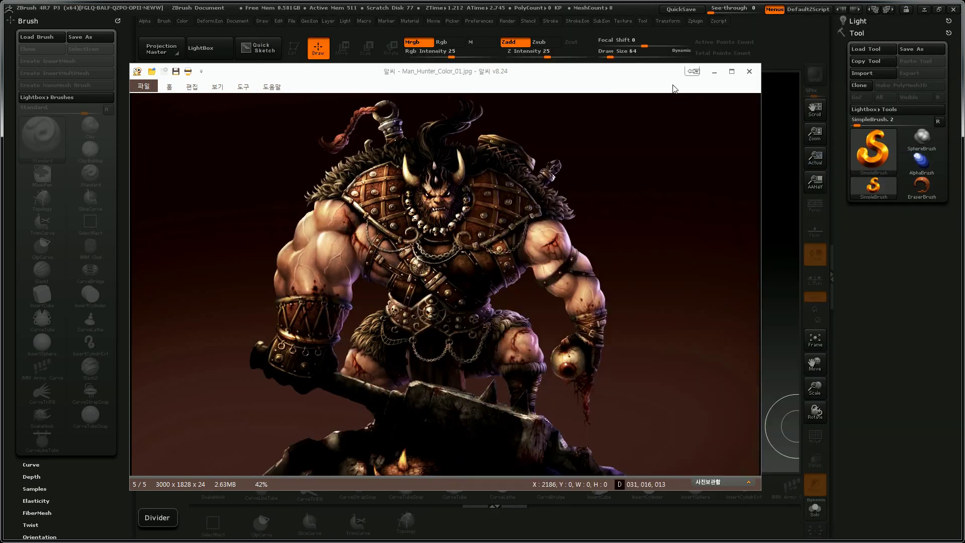
pyautogui.click(714, 71)
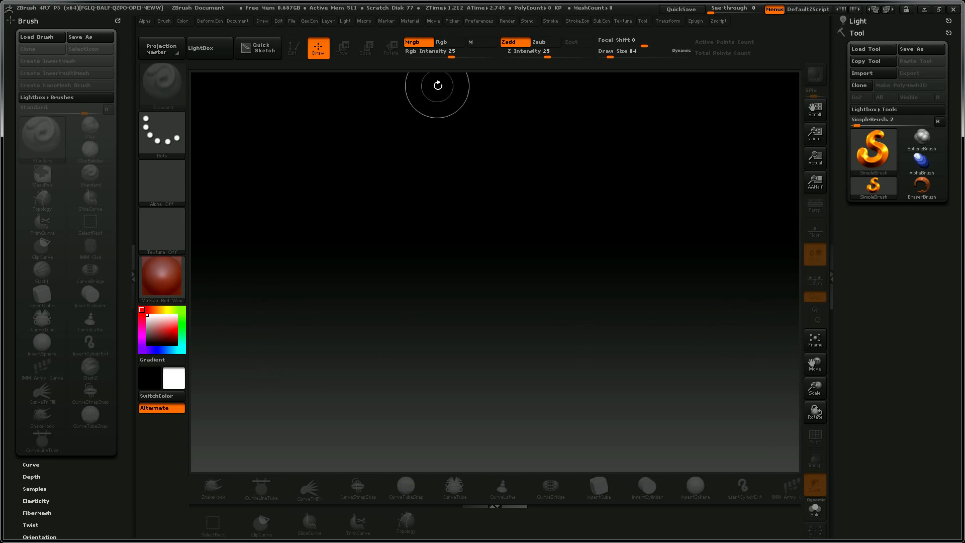
# Step: Load the Nickz_humanMaleAverage tool from LightBox, draw the figure on the canvas in Edit mode, and expand its SubTool list
pyautogui.click(202, 48)
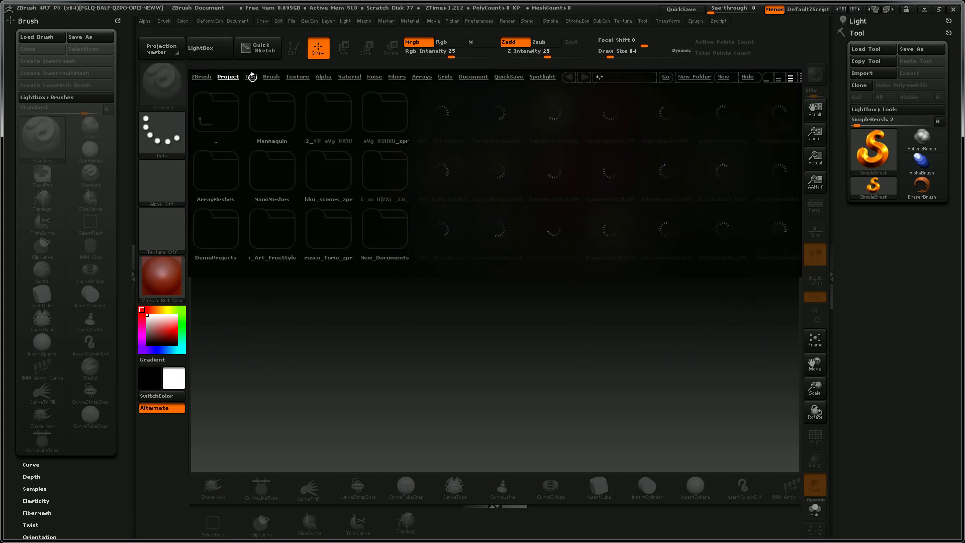
pyautogui.click(251, 77)
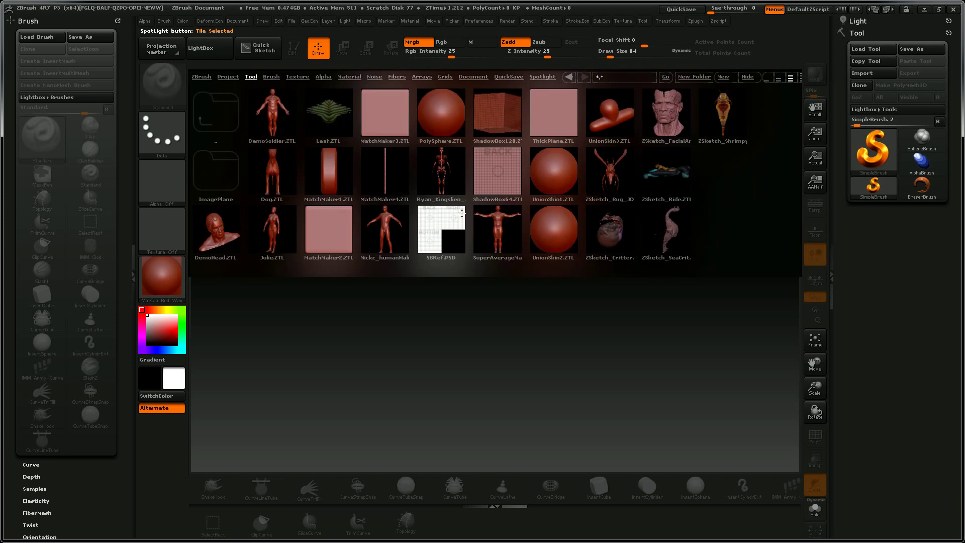
pyautogui.doubleClick(389, 227)
pyautogui.click(204, 48)
pyautogui.click(870, 235)
pyautogui.moveTo(466, 234); pyautogui.dragTo(525, 360)
pyautogui.press('t')
pyautogui.moveTo(640, 197); pyautogui.dragTo(614, 207)
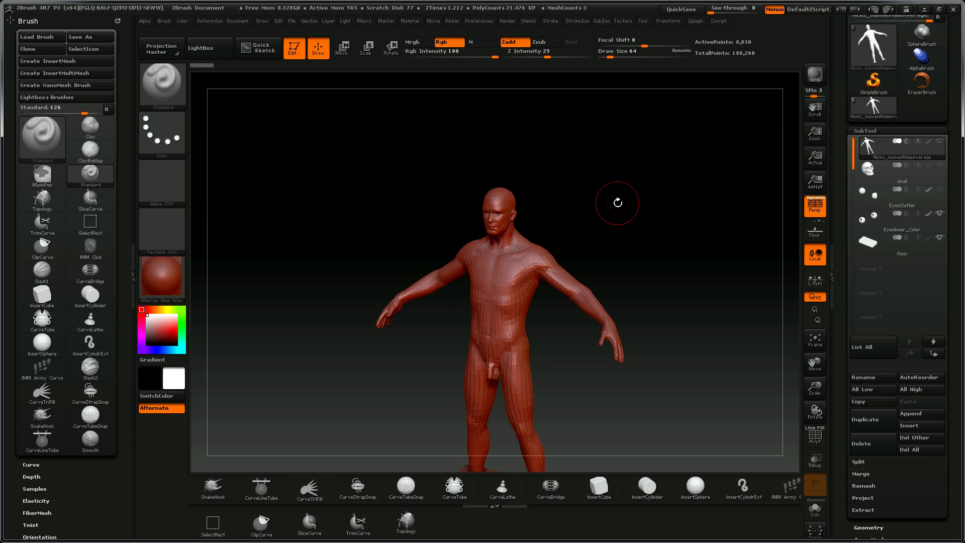
# Step: Apply the light grey material to the figure and lower the Range of the document's background gradient
pyautogui.press('1')
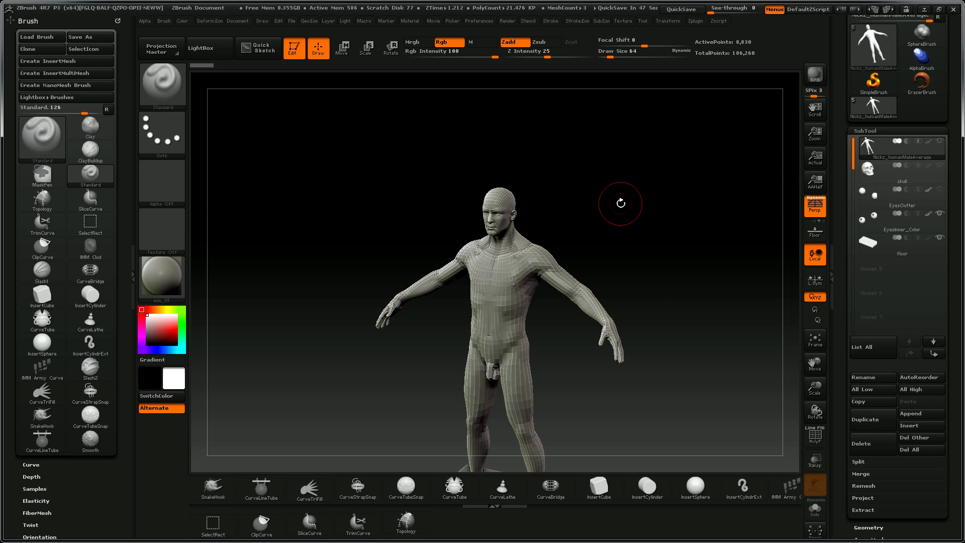
pyautogui.moveTo(655, 189); pyautogui.dragTo(673, 186)
pyautogui.click(235, 21)
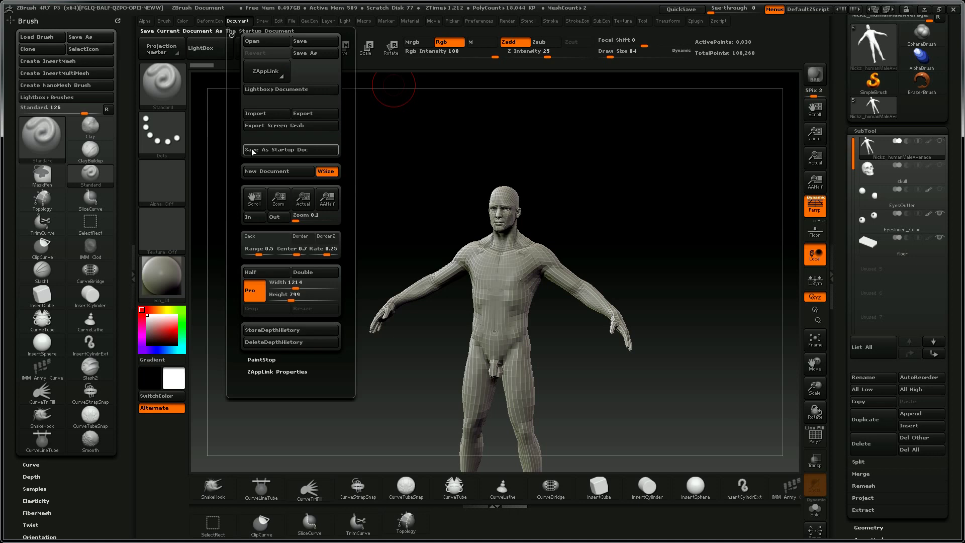
pyautogui.moveTo(257, 254); pyautogui.dragTo(229, 253)
pyautogui.moveTo(581, 230)
pyautogui.mouseDown()
pyautogui.moveTo(623, 181)
pyautogui.moveTo(642, 189)
pyautogui.mouseUp()
# Step: Start saving the project, copy the ref folder's path from Explorer, and point the save location to that folder
pyautogui.hotkey('ctrl', 's')
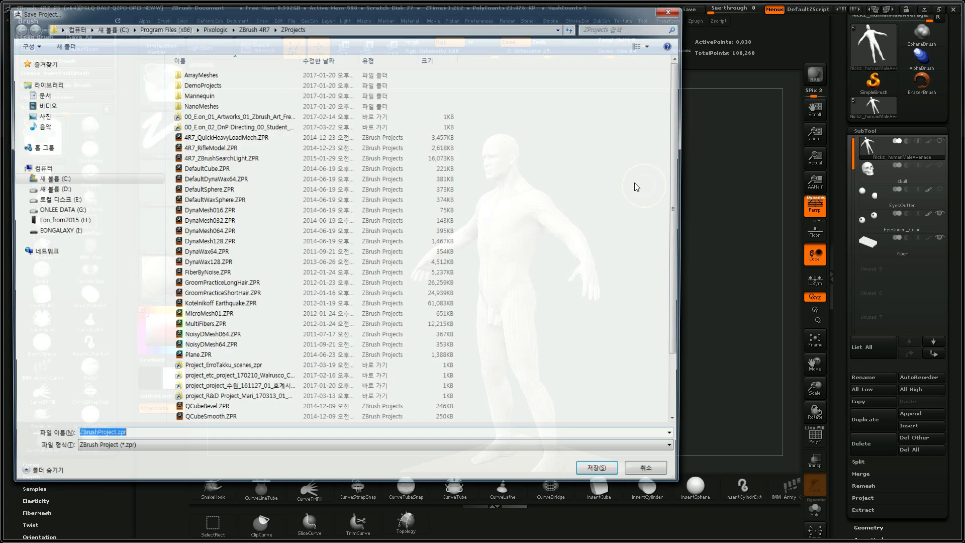
pyautogui.moveTo(424, 17); pyautogui.dragTo(550, 27)
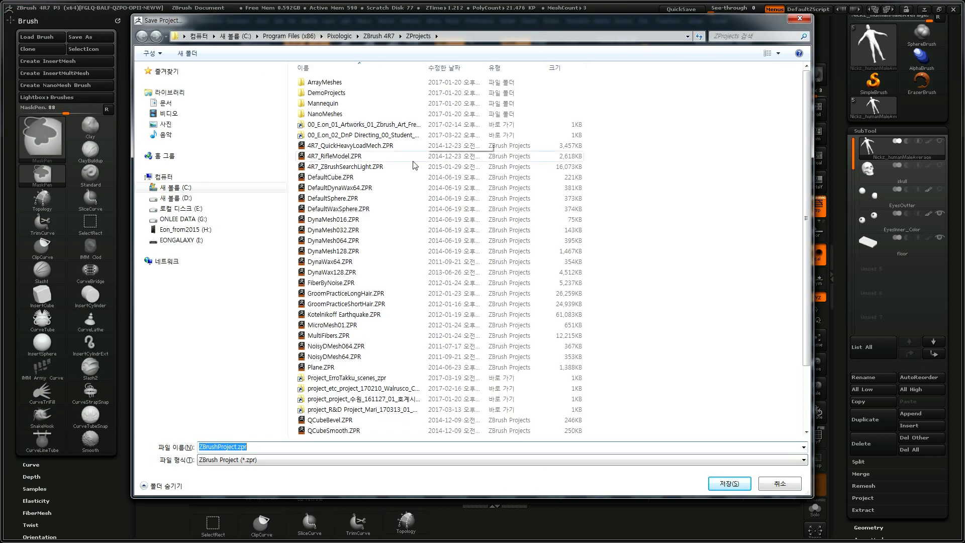
pyautogui.hotkey('alt', 'Tab')
pyautogui.moveTo(685, 27); pyautogui.dragTo(631, 26)
pyautogui.click(552, 38)
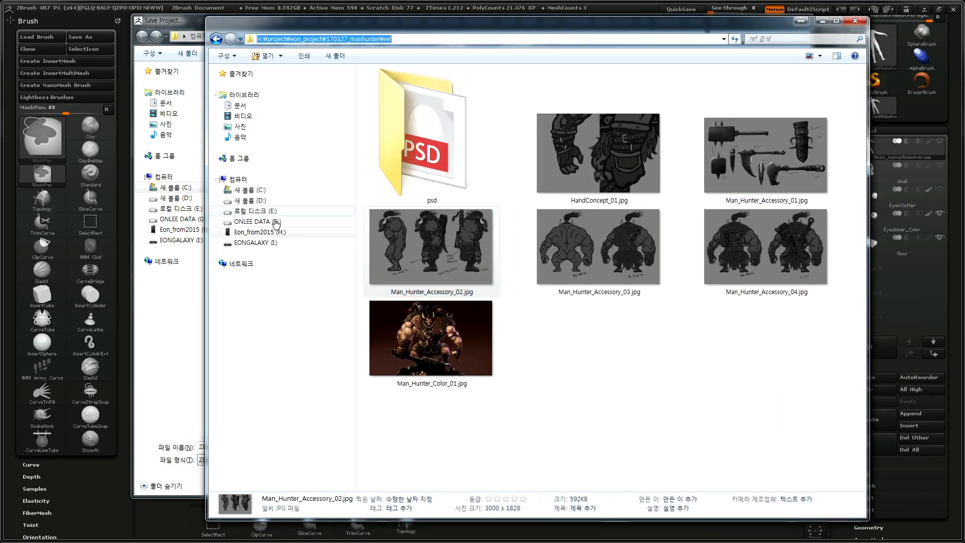
pyautogui.click(189, 328)
pyautogui.doubleClick(251, 448)
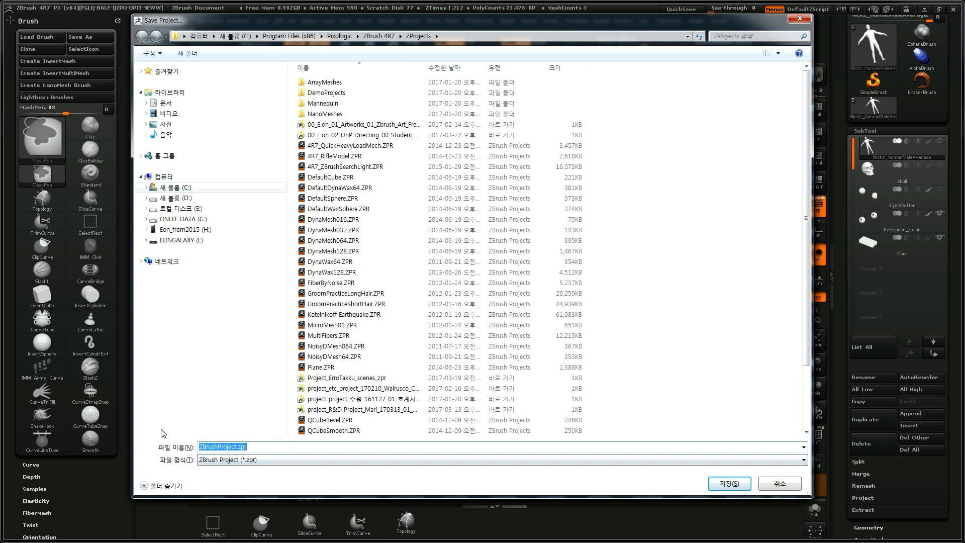
pyautogui.hotkey('ctrl', 'v')
pyautogui.press('Return')
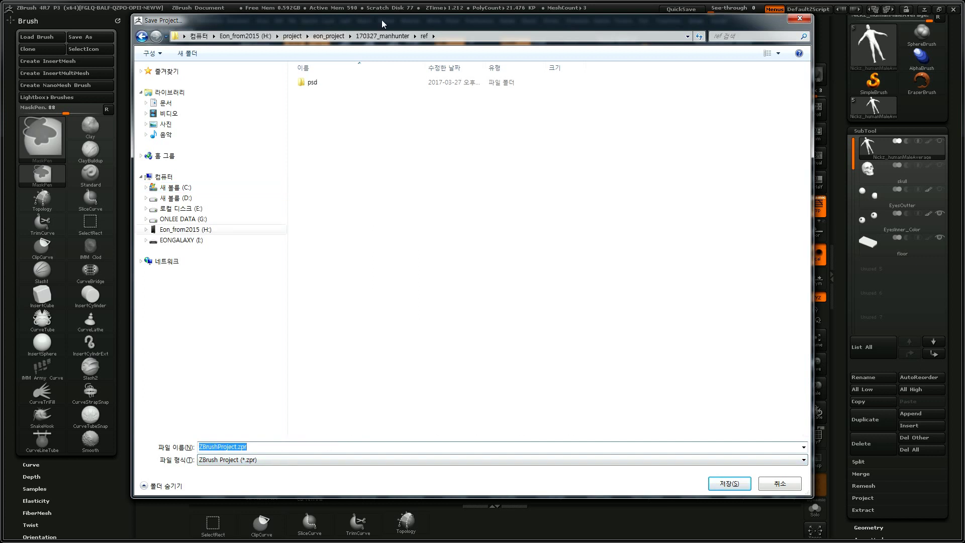
# Step: Go up to the 170327_manhunter folder and create and open a new folder named zpr in it
pyautogui.click(382, 36)
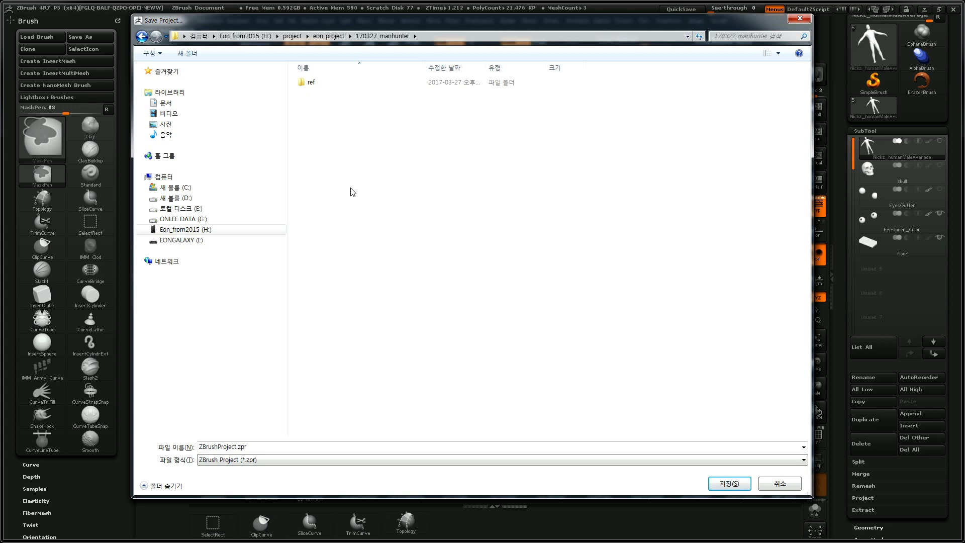
pyautogui.rightClick(351, 191)
pyautogui.click(381, 195)
pyautogui.write('zpr')
pyautogui.press('Return')
pyautogui.press('Return')
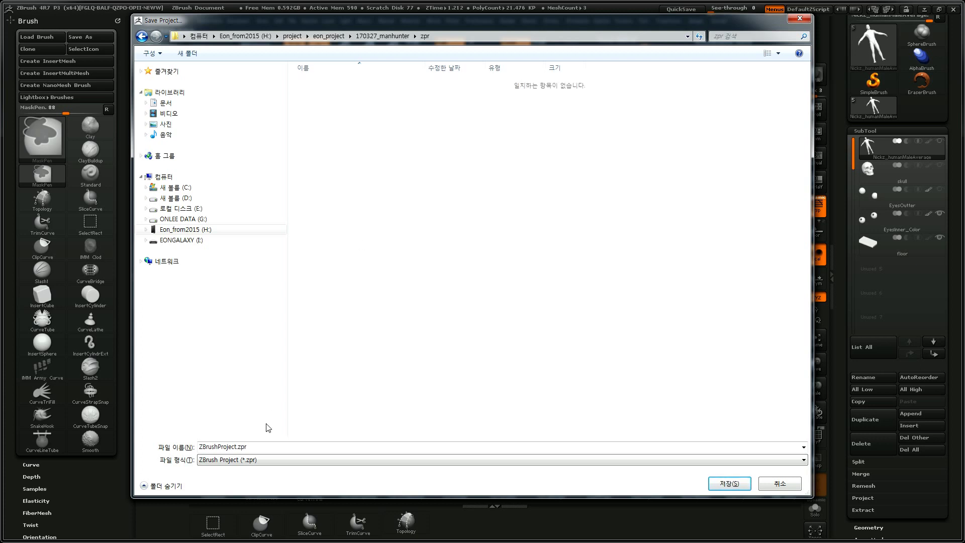
# Step: Create a folder named parts inside the zpr folder and open it as the save location
pyautogui.click(262, 445)
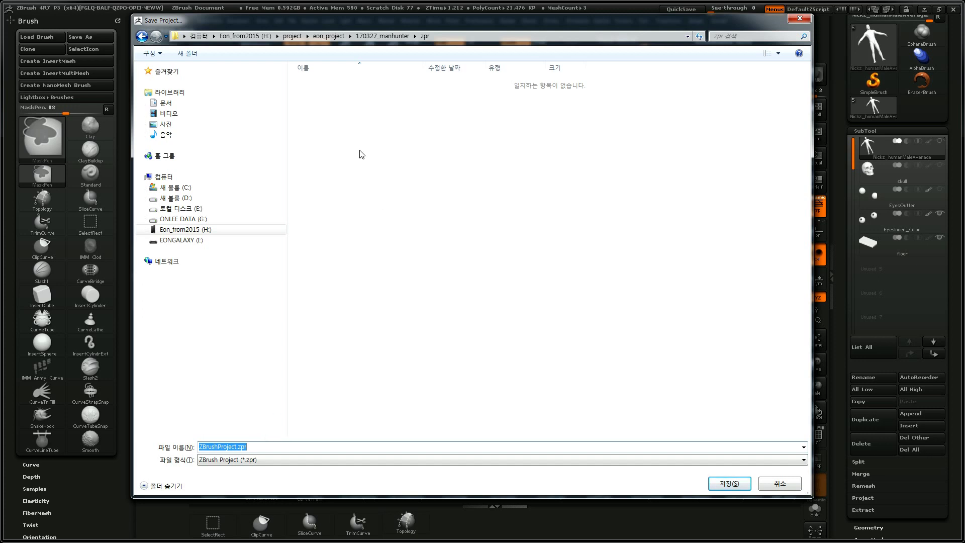
pyautogui.rightClick(336, 111)
pyautogui.click(360, 117)
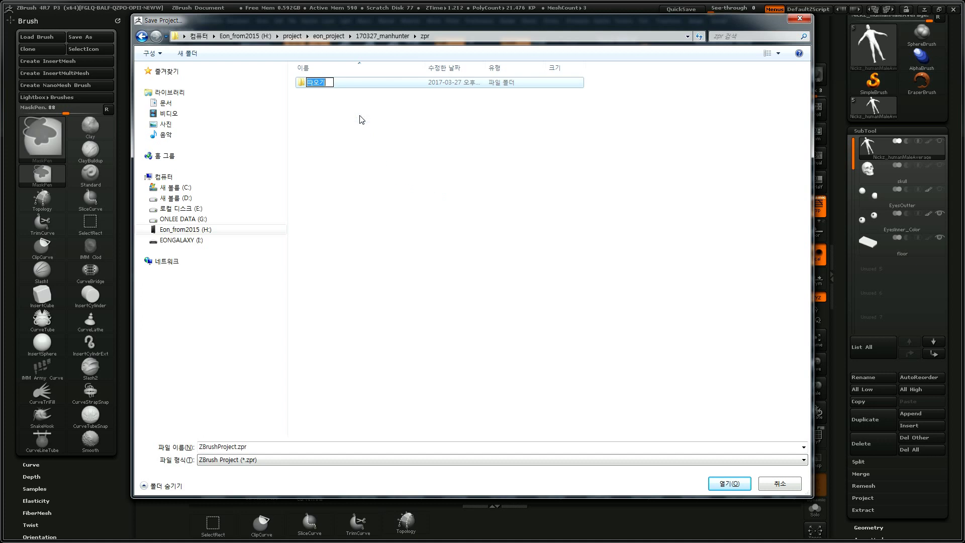
pyautogui.write('parts')
pyautogui.press('Return')
pyautogui.press('Return')
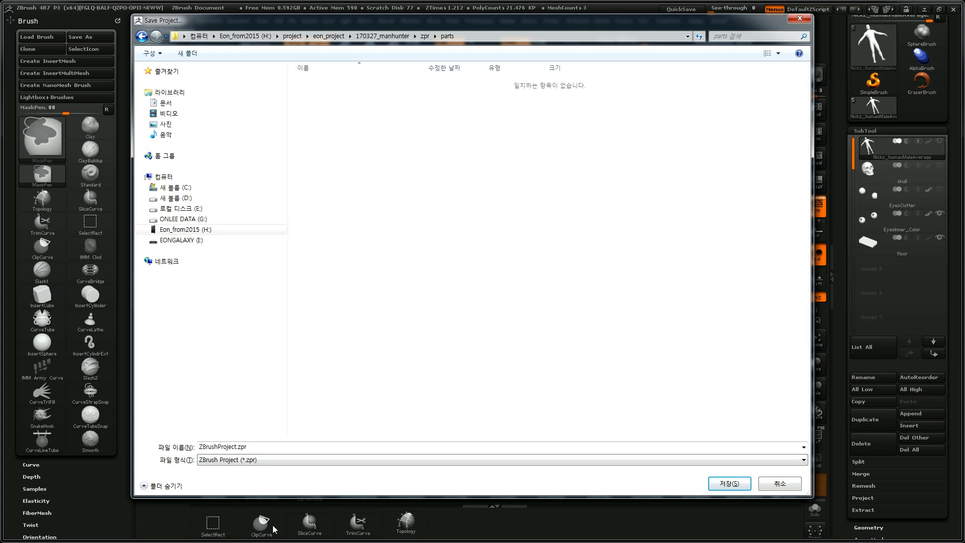
# Step: Name the project file 170327_01_HandModleing_01 and save it in the parts folder
pyautogui.doubleClick(267, 447)
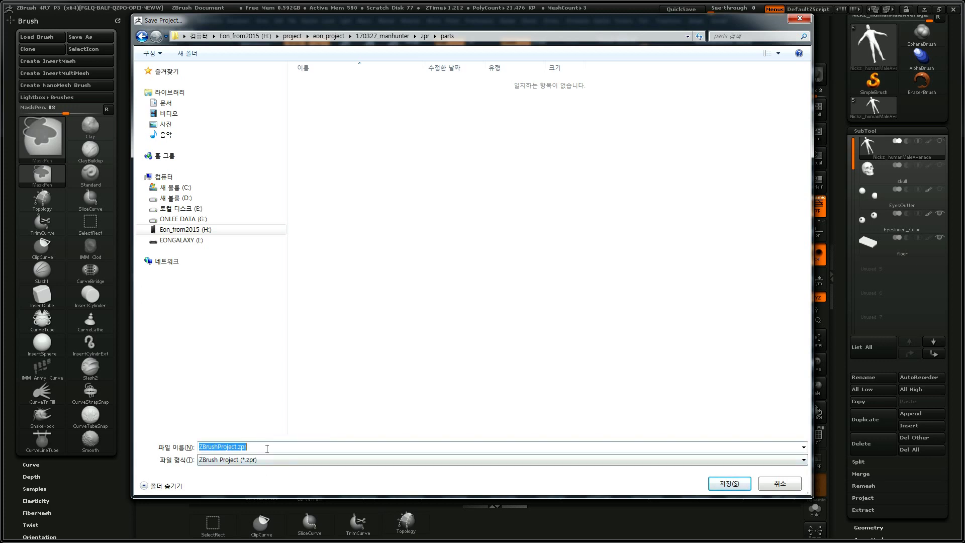
pyautogui.write('1703')
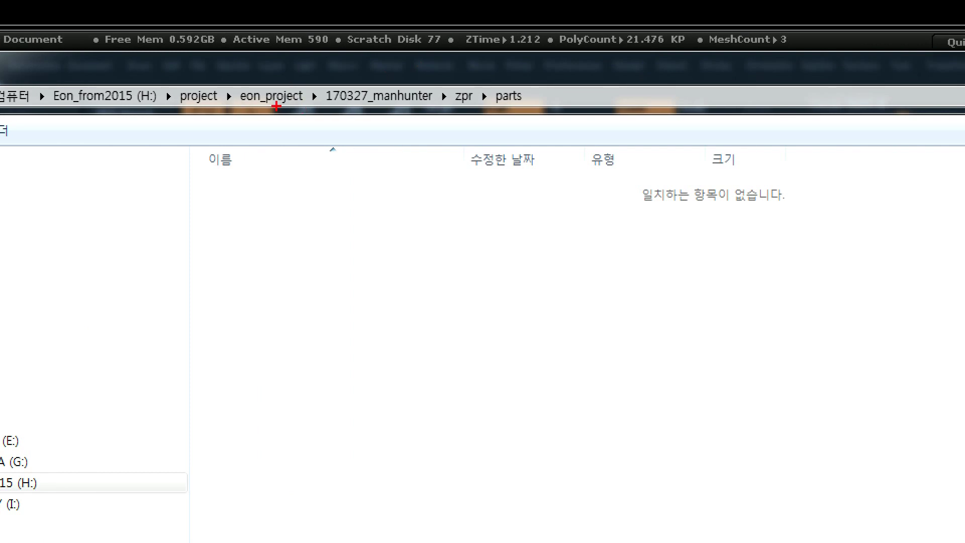
pyautogui.moveTo(134, 108)
pyautogui.mouseDown()
pyautogui.moveTo(61, 97)
pyautogui.moveTo(128, 83)
pyautogui.moveTo(261, 106)
pyautogui.moveTo(318, 90)
pyautogui.moveTo(312, 106)
pyautogui.moveTo(345, 107)
pyautogui.moveTo(368, 87)
pyautogui.moveTo(452, 105)
pyautogui.moveTo(465, 84)
pyautogui.moveTo(469, 106)
pyautogui.moveTo(525, 93)
pyautogui.moveTo(500, 115)
pyautogui.mouseUp()
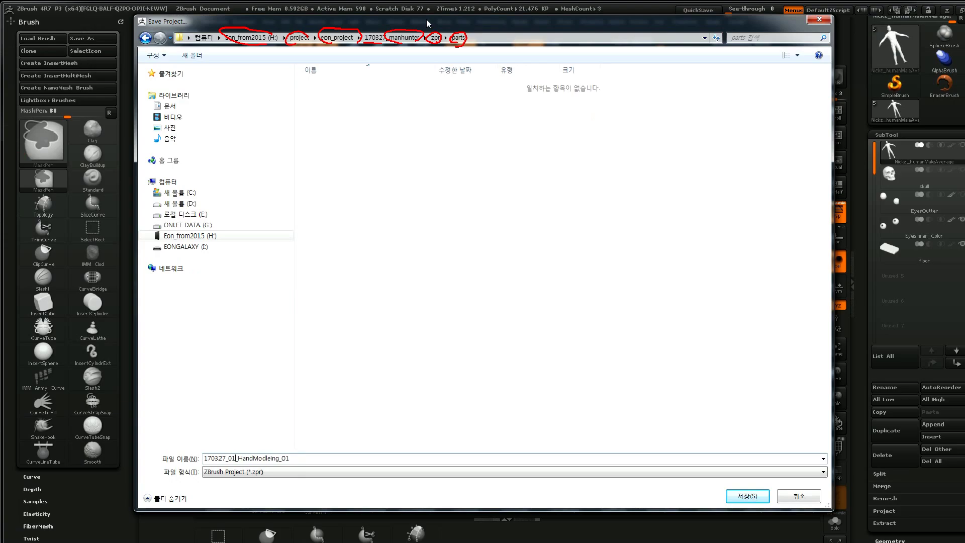
pyautogui.press('Escape')
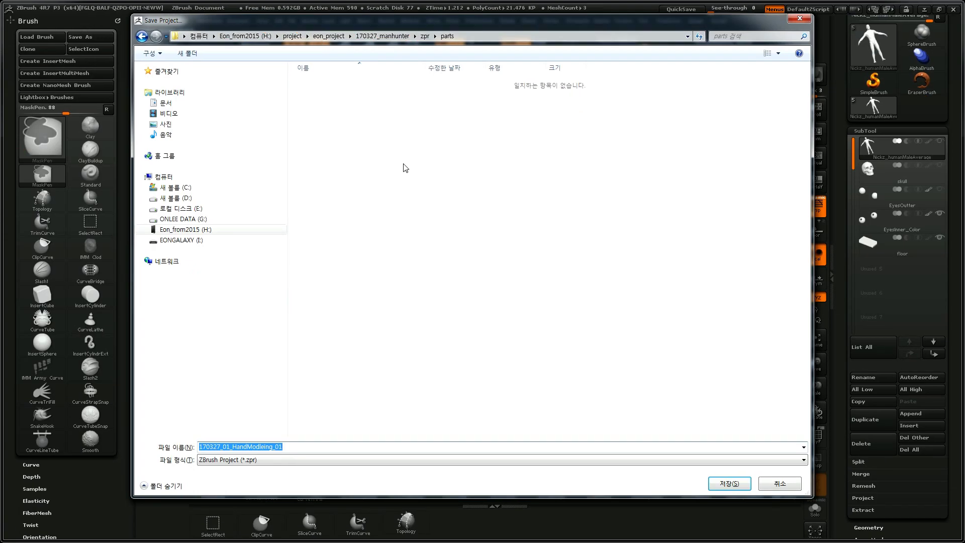
pyautogui.click(734, 486)
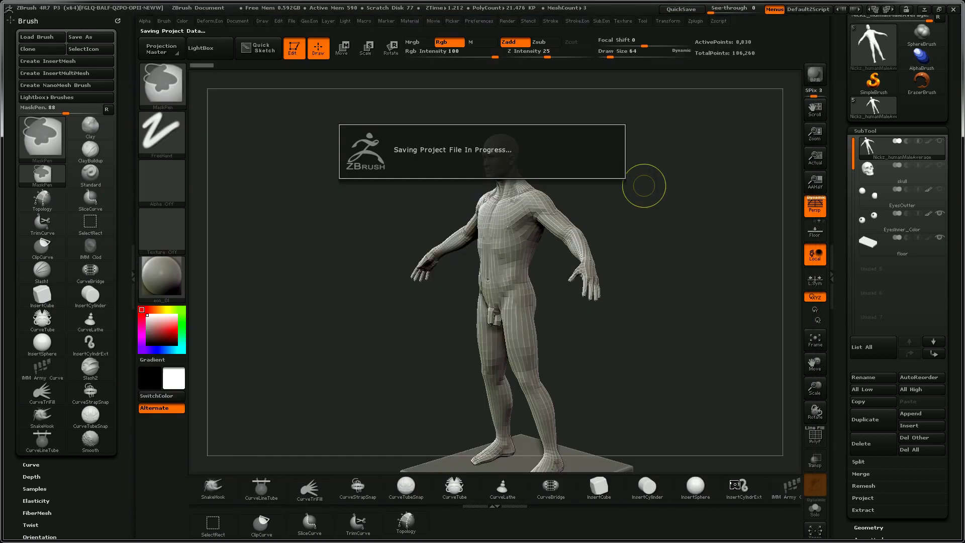
# Step: Delete the skull and floor subtools
pyautogui.click(574, 341)
pyautogui.moveTo(664, 329); pyautogui.dragTo(618, 280)
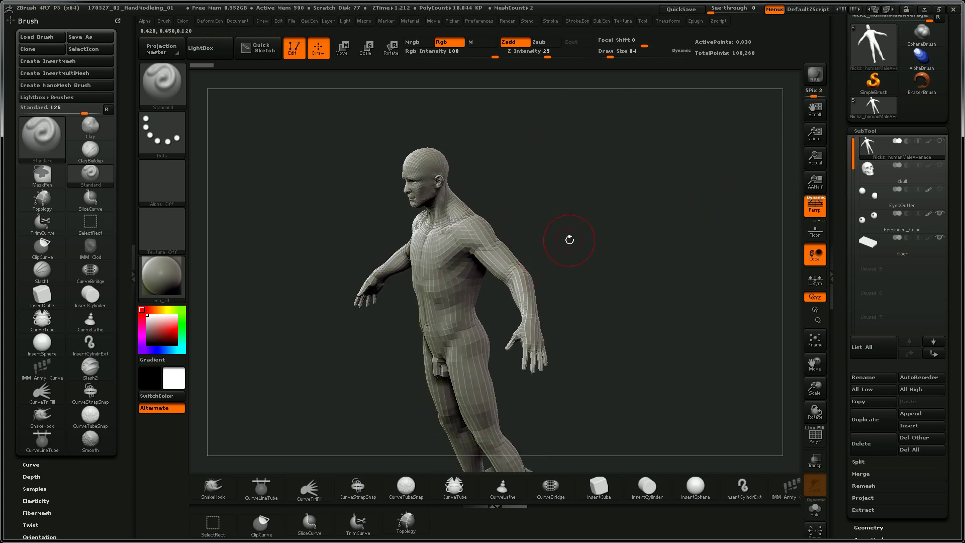
pyautogui.click(871, 171)
pyautogui.click(866, 442)
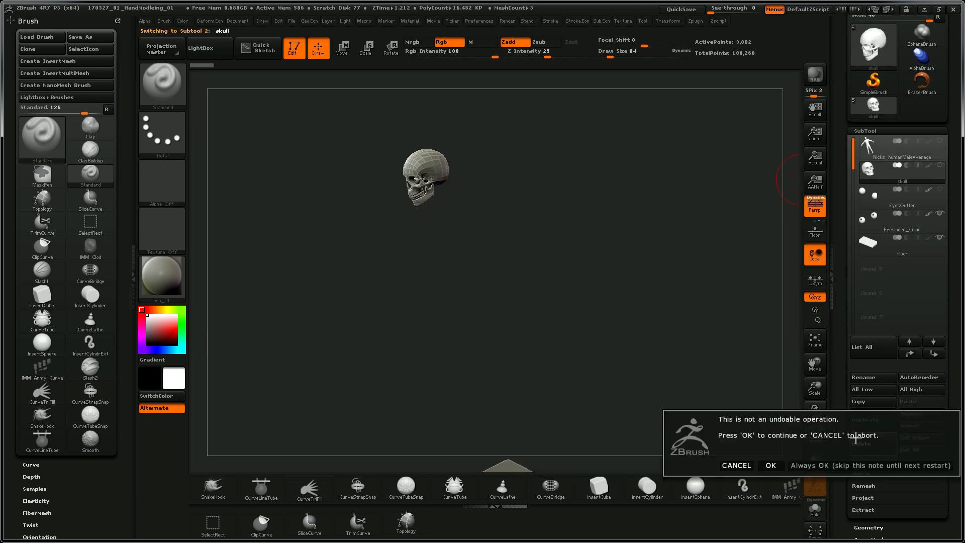
pyautogui.click(807, 465)
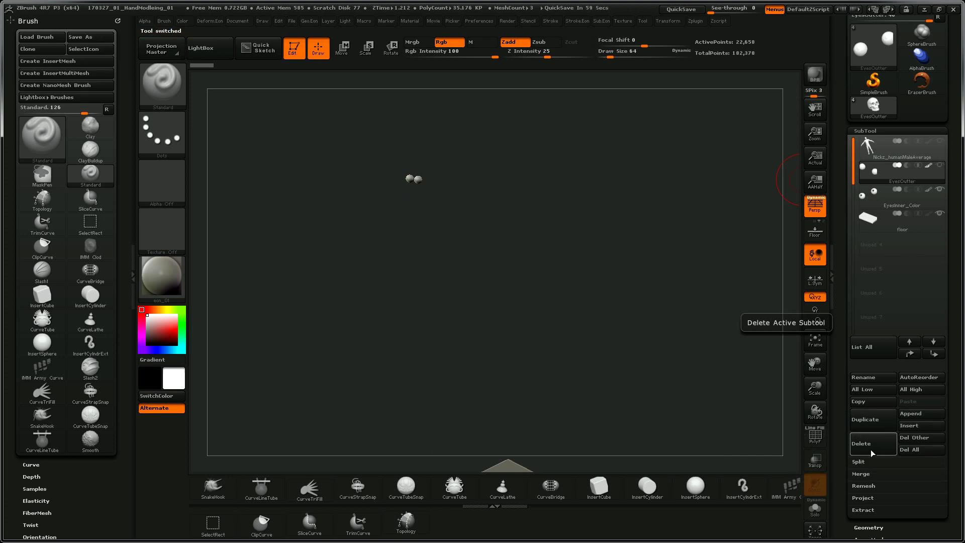
pyautogui.click(884, 221)
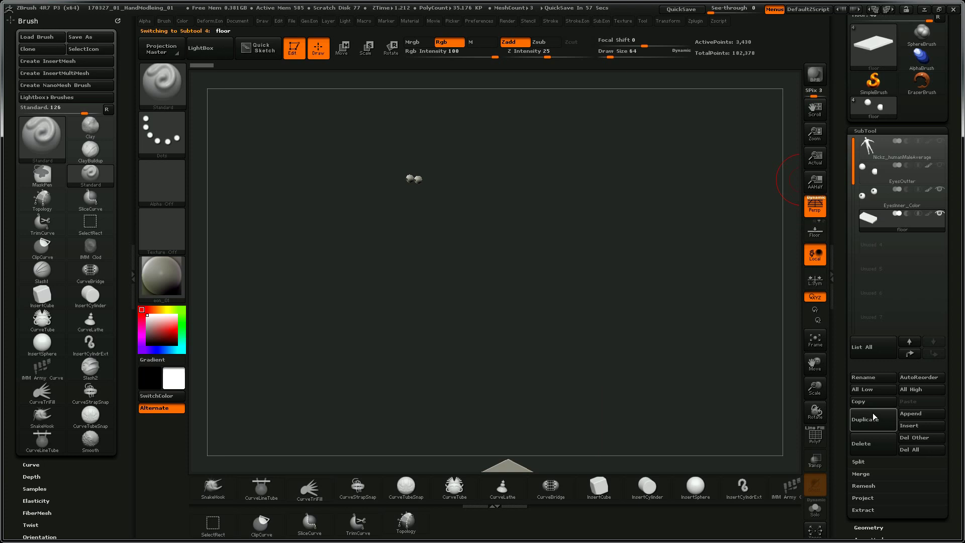
pyautogui.click(874, 446)
pyautogui.moveTo(704, 270); pyautogui.dragTo(748, 258)
# Step: Select the male body subtool, copy it with Copy Tool and paste it as a separate tool
pyautogui.click(867, 150)
pyautogui.moveTo(625, 237); pyautogui.dragTo(634, 144)
pyautogui.moveTo(842, 77); pyautogui.dragTo(839, 195)
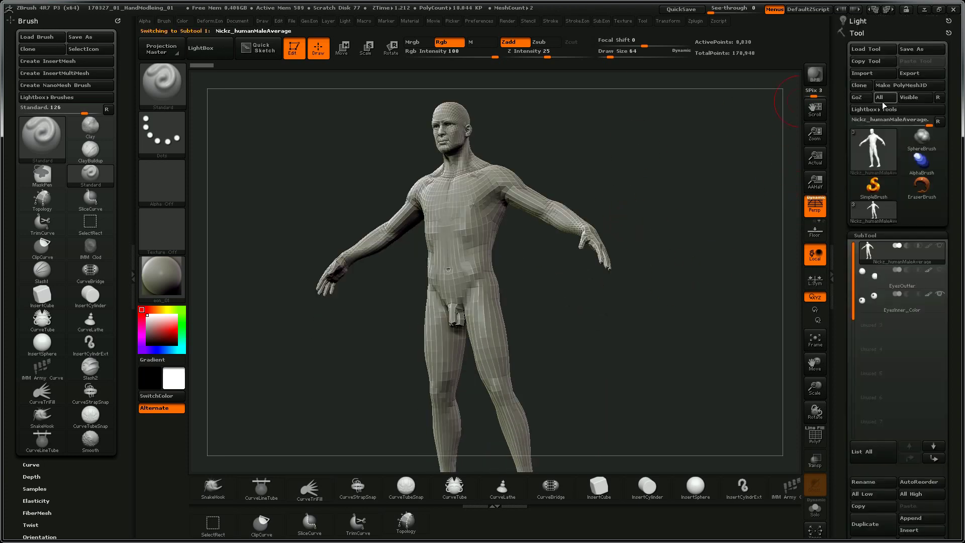
pyautogui.click(878, 61)
pyautogui.moveTo(654, 210); pyautogui.dragTo(665, 219)
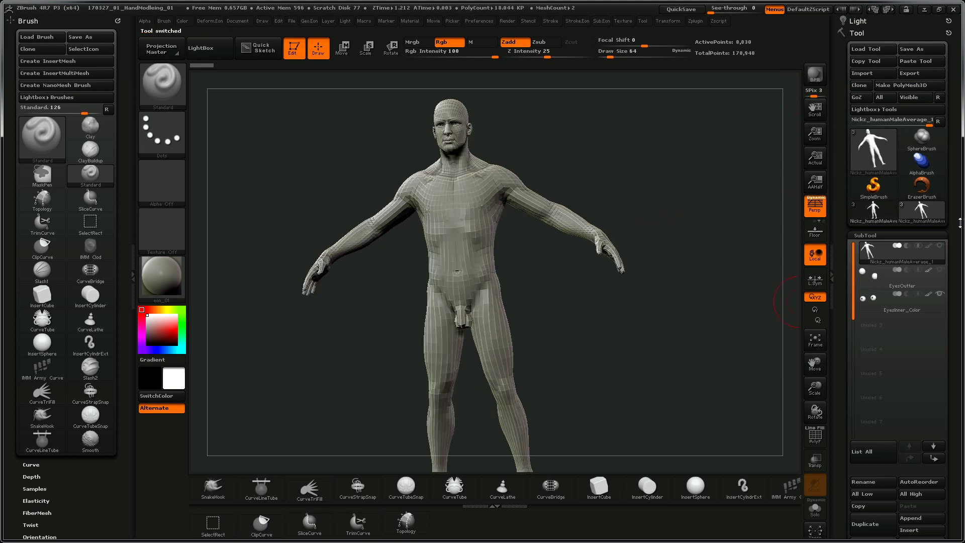
# Step: Switch back to the source human tool and rename its body subtool Original01
pyautogui.click(871, 213)
pyautogui.click(877, 218)
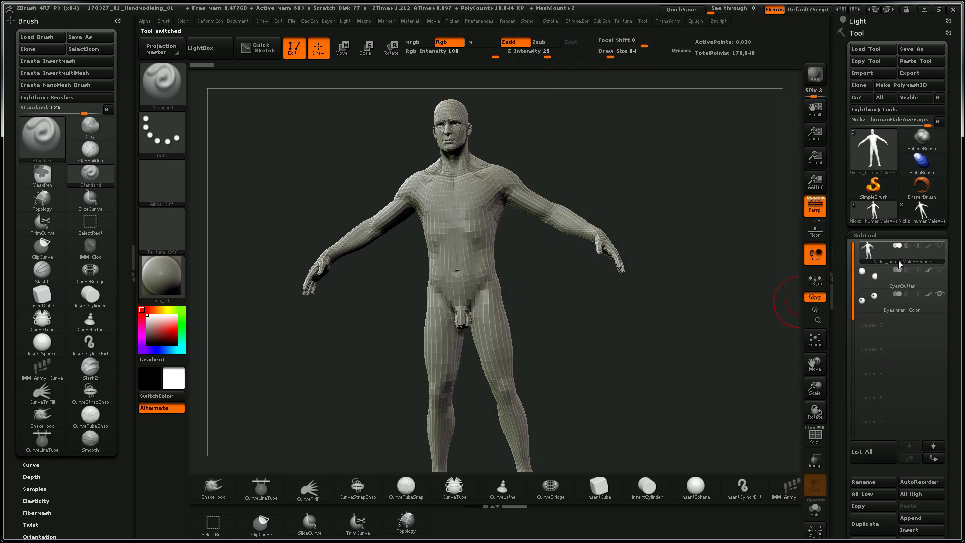
pyautogui.click(865, 483)
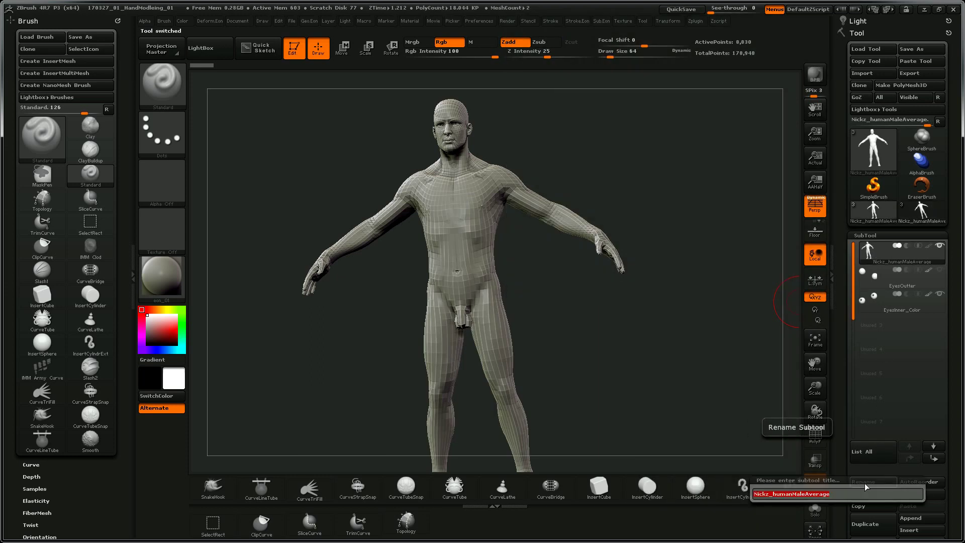
pyautogui.write('b')
pyautogui.press('BackSpace')
pyautogui.press('BackSpace')
pyautogui.press('BackSpace')
pyautogui.write('origi')
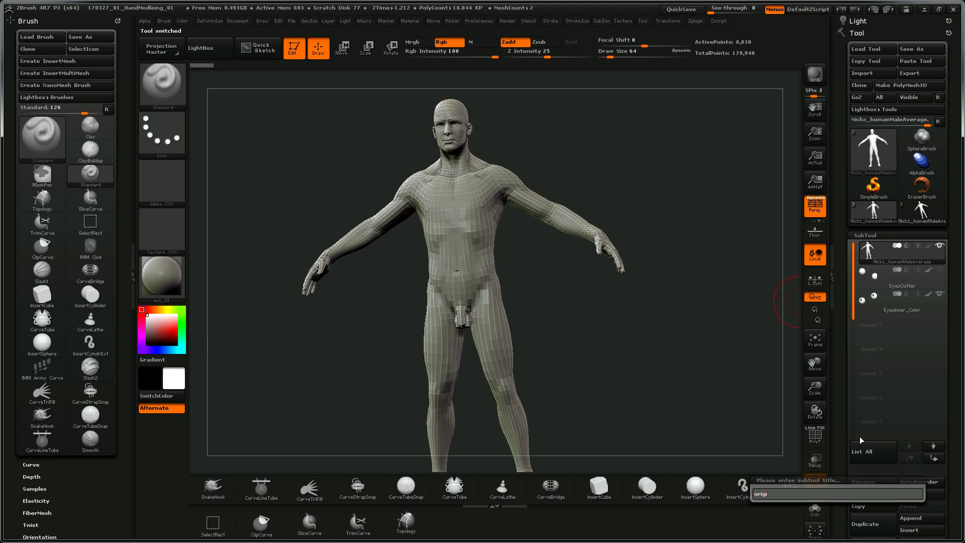
pyautogui.write('nal01')
pyautogui.press('Return')
# Step: Rename the EyesOutter subtool Original02 and the EyesInner_Color subtool Original03
pyautogui.click(902, 277)
pyautogui.click(880, 482)
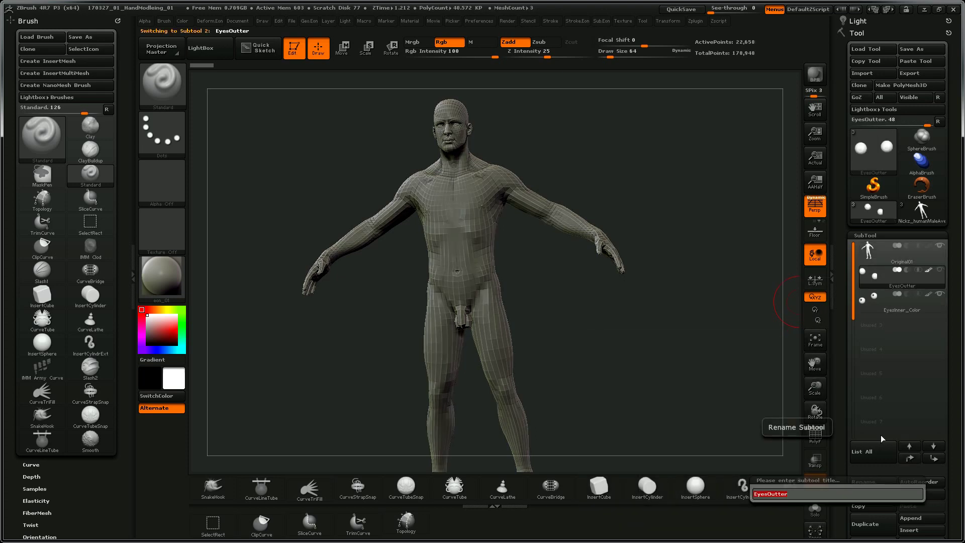
pyautogui.write('original02')
pyautogui.press('Return')
pyautogui.click(923, 319)
pyautogui.click(857, 481)
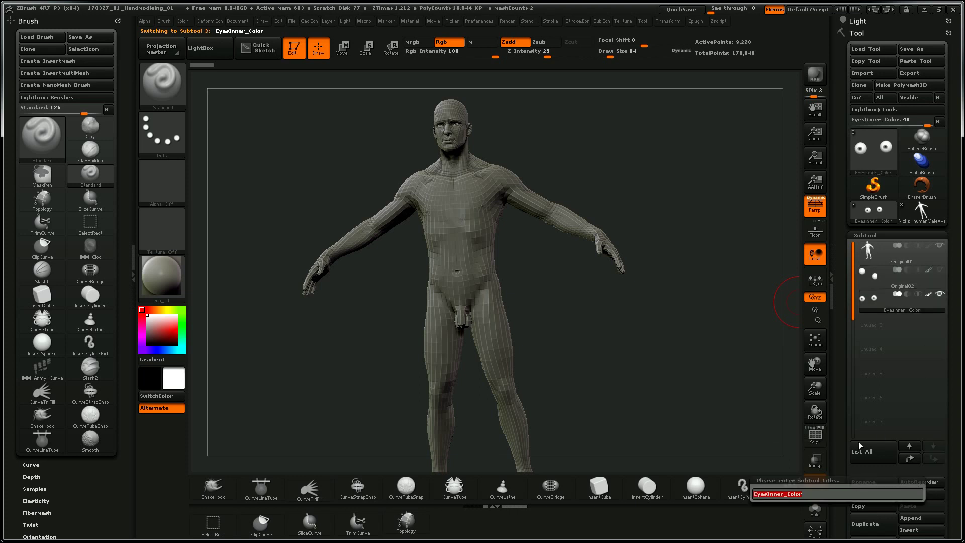
pyautogui.write('original03')
pyautogui.press('Return')
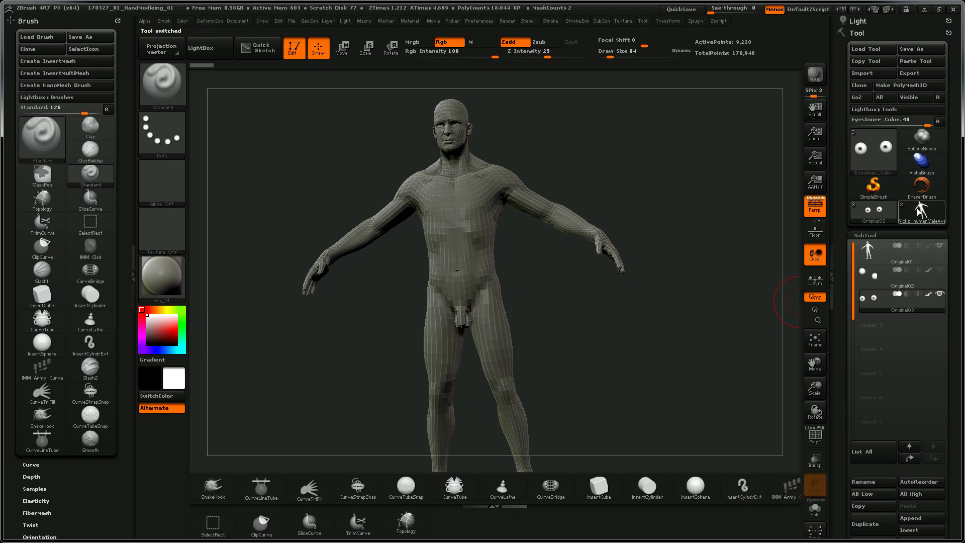
# Step: Compare the renamed human tool with its pasted copy and make the copy the active tool
pyautogui.click(907, 215)
pyautogui.click(876, 217)
pyautogui.click(874, 248)
pyautogui.click(920, 220)
pyautogui.moveTo(706, 317); pyautogui.dragTo(653, 250)
# Step: Import HandConcept_01.jpg from the 170327_manhunter ref folder as a texture
pyautogui.click(34, 21)
pyautogui.click(33, 70)
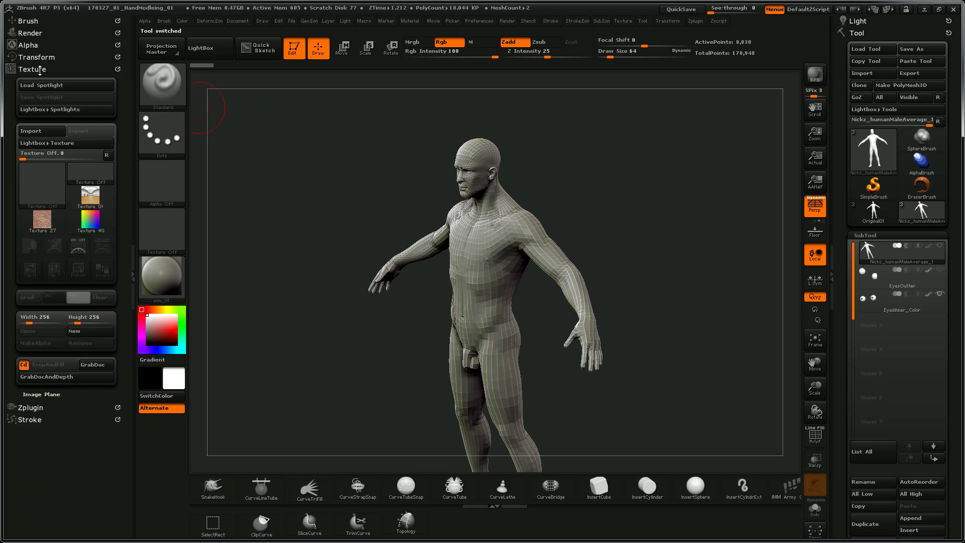
pyautogui.click(34, 131)
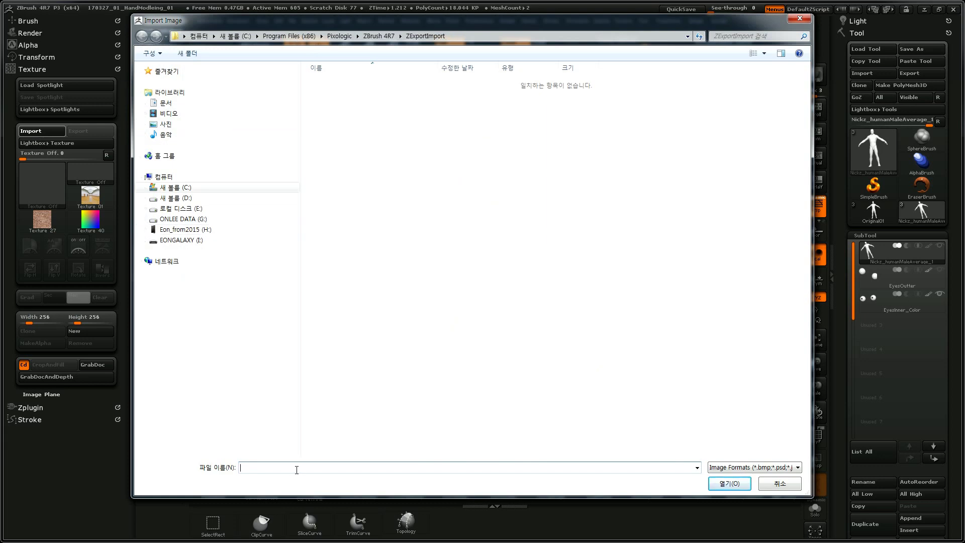
pyautogui.write('H:₩project₩eon_project₩170327_manhunter₩ref')
pyautogui.press('Return')
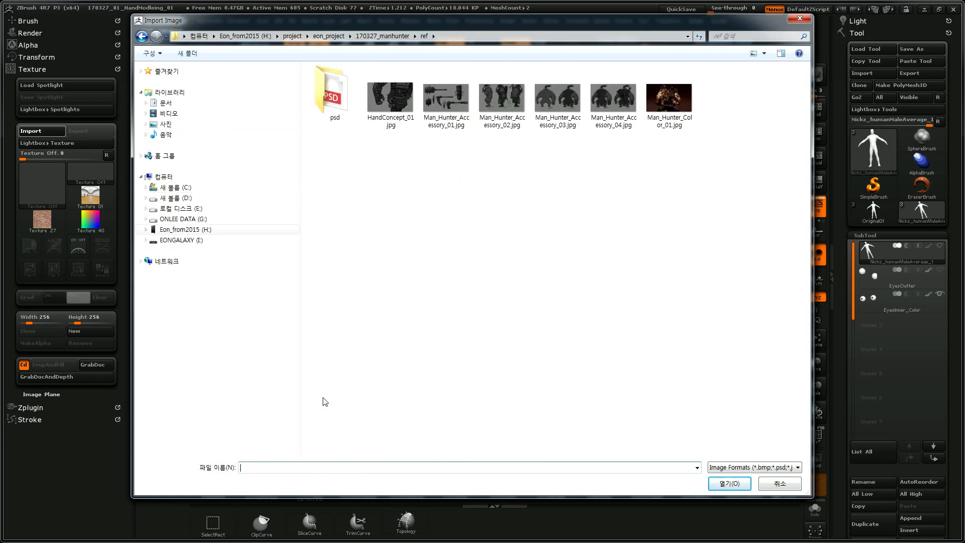
pyautogui.doubleClick(332, 93)
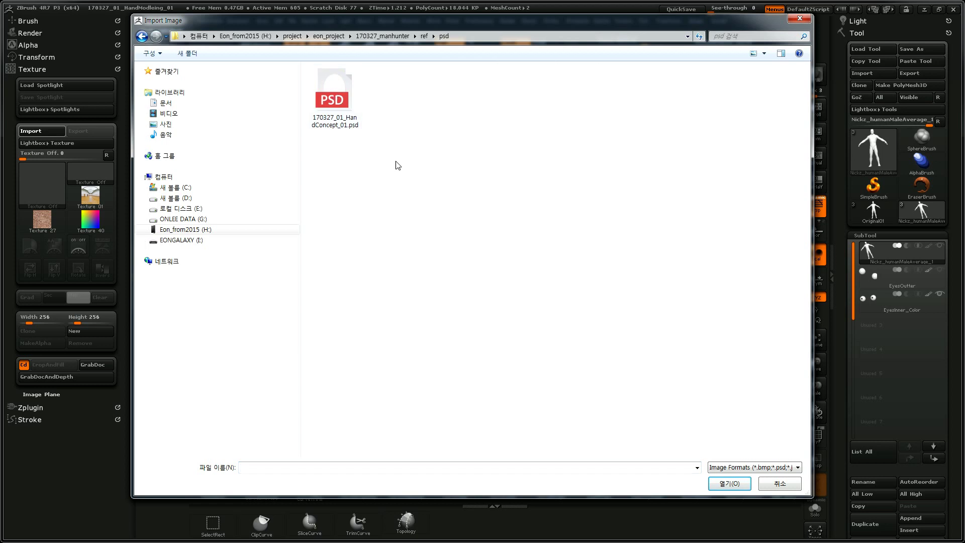
pyautogui.click(424, 36)
pyautogui.click(392, 102)
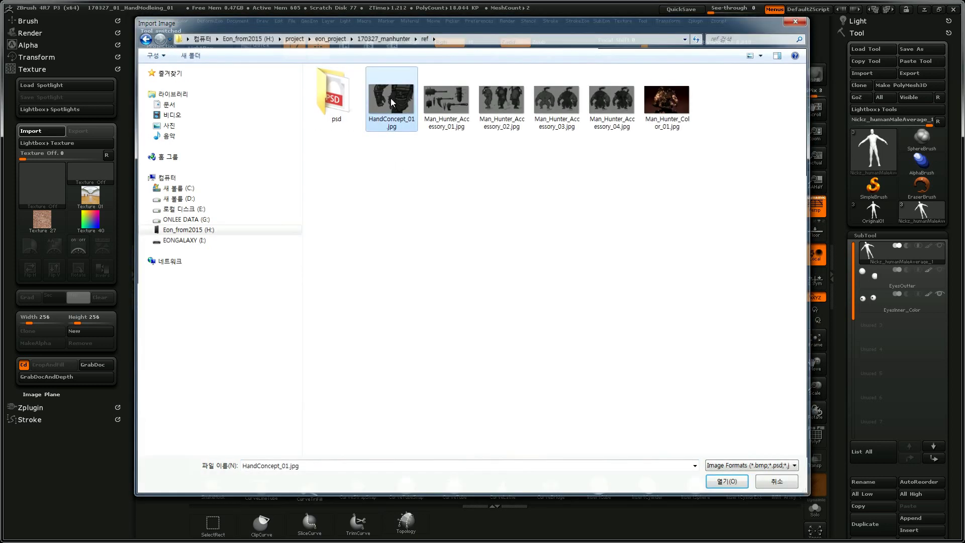
# Step: Add the HandConcept_01 texture to Spotlight and centre the Spotlight dial on the arm drawing
pyautogui.click(46, 244)
pyautogui.click(102, 275)
pyautogui.click(205, 54)
pyautogui.click(206, 54)
pyautogui.moveTo(520, 214); pyautogui.dragTo(281, 83)
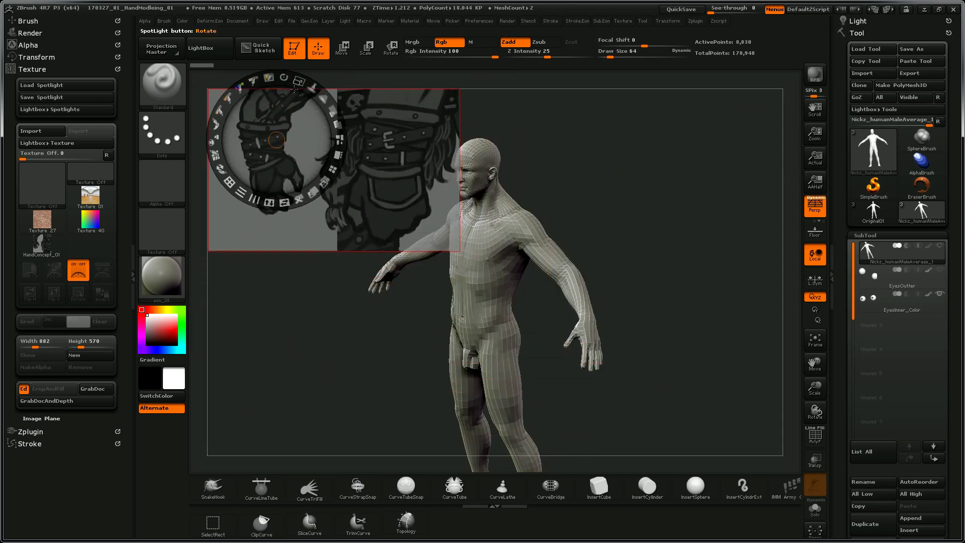
pyautogui.moveTo(331, 111); pyautogui.dragTo(309, 187)
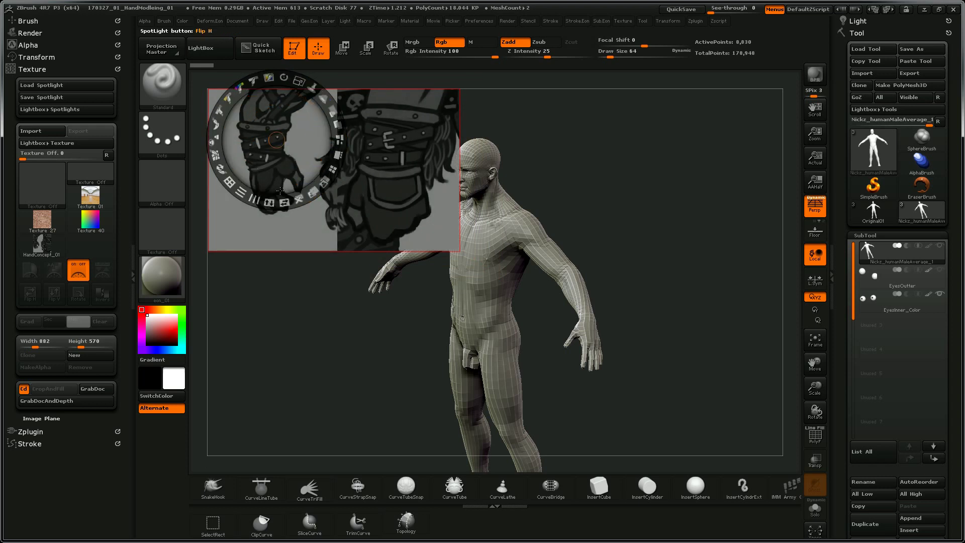
# Step: Collapse the palette tray beside the canvas, move and enlarge the Spotlight reference into the canvas's upper corner, and leave Spotlight editing
pyautogui.click(134, 279)
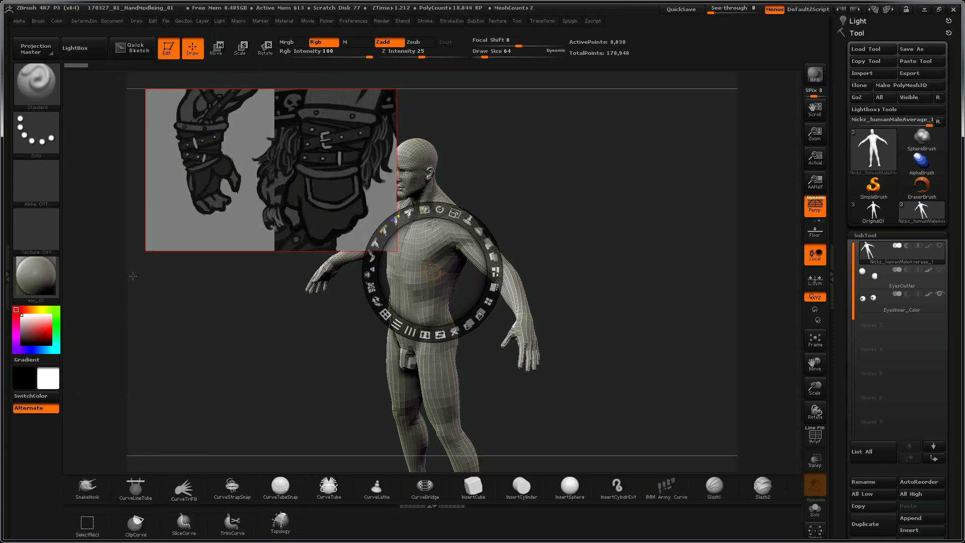
pyautogui.moveTo(279, 182); pyautogui.dragTo(199, 196)
pyautogui.moveTo(223, 111); pyautogui.dragTo(214, 144)
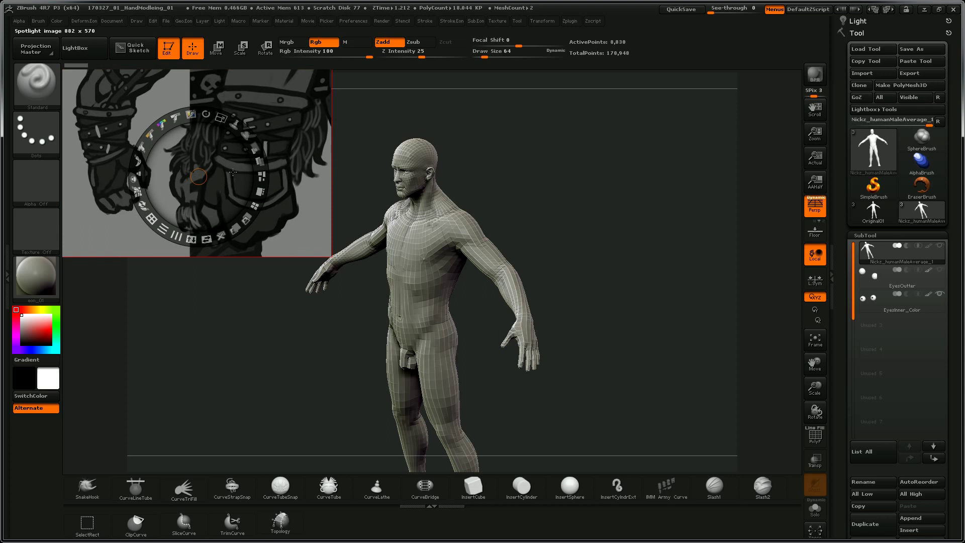
pyautogui.press('z')
pyautogui.moveTo(674, 231); pyautogui.dragTo(714, 216)
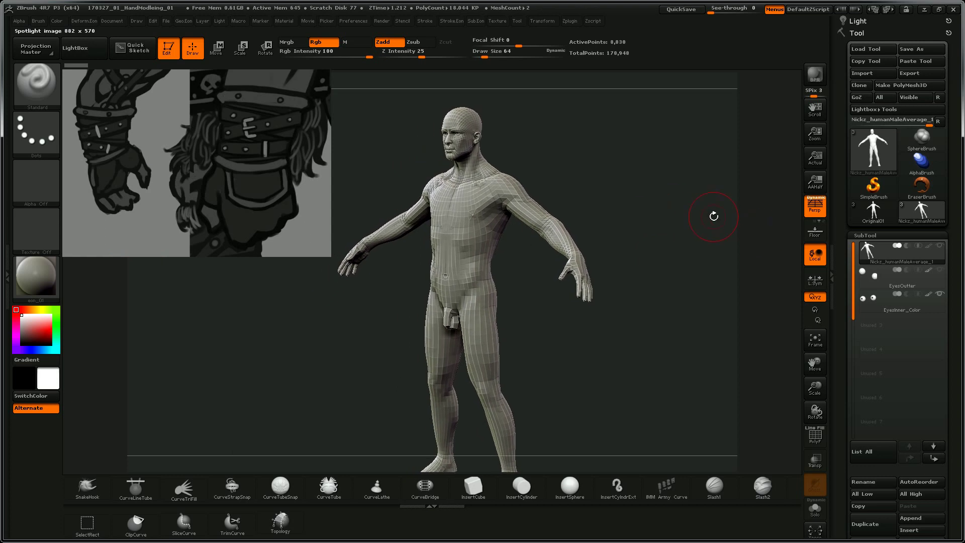
pyautogui.moveTo(612, 157); pyautogui.dragTo(634, 155)
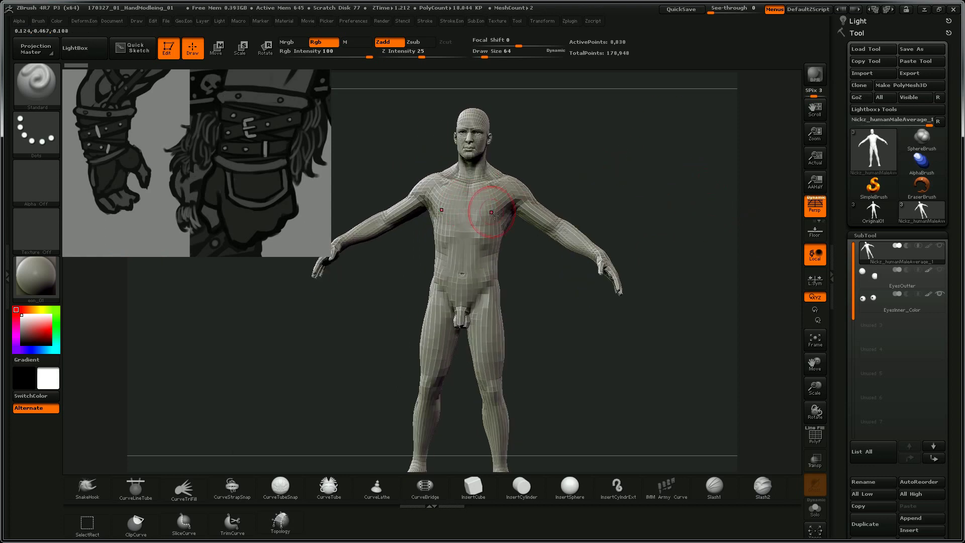
pyautogui.moveTo(577, 138); pyautogui.dragTo(637, 153)
pyautogui.keyDown('alt'); pyautogui.moveTo(591, 251); pyautogui.dragTo(624, 369); pyautogui.keyUp('alt')
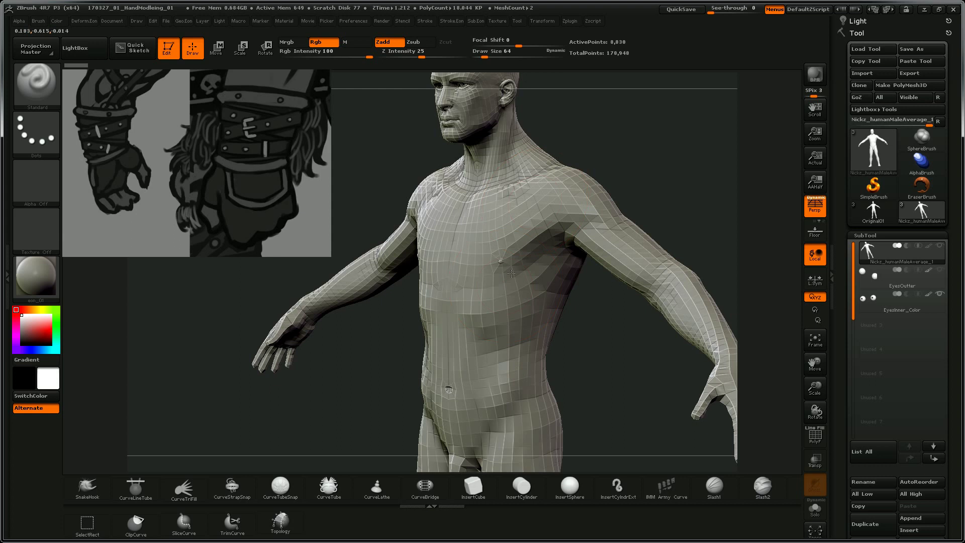
pyautogui.moveTo(620, 134)
pyautogui.mouseDown()
pyautogui.moveTo(593, 141)
pyautogui.moveTo(627, 165)
pyautogui.moveTo(637, 154)
pyautogui.moveTo(578, 193)
pyautogui.mouseUp()
pyautogui.keyDown('alt'); pyautogui.moveTo(635, 151); pyautogui.dragTo(603, 189); pyautogui.keyUp('alt')
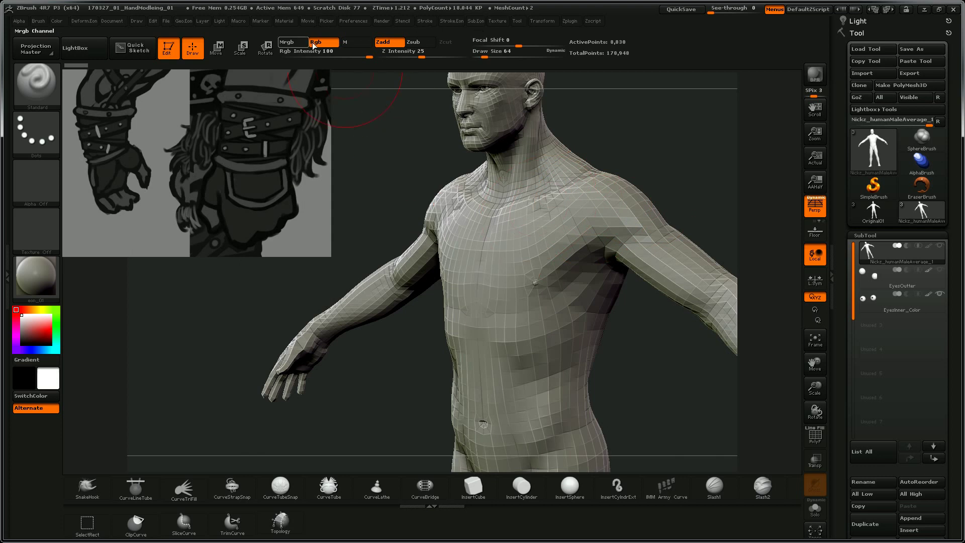
# Step: Turn off Spotlight Projection in the Standard brush's Samples settings
pyautogui.click(38, 21)
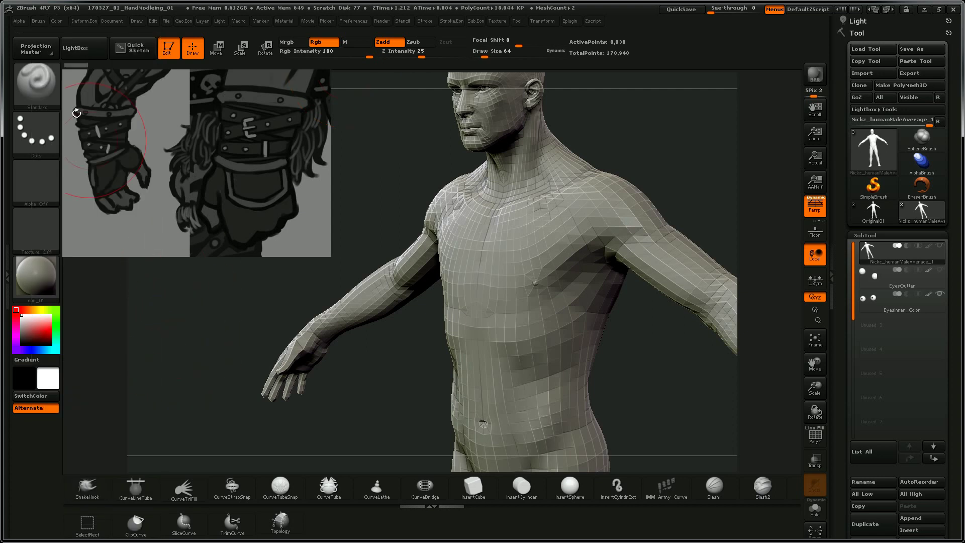
pyautogui.click(38, 21)
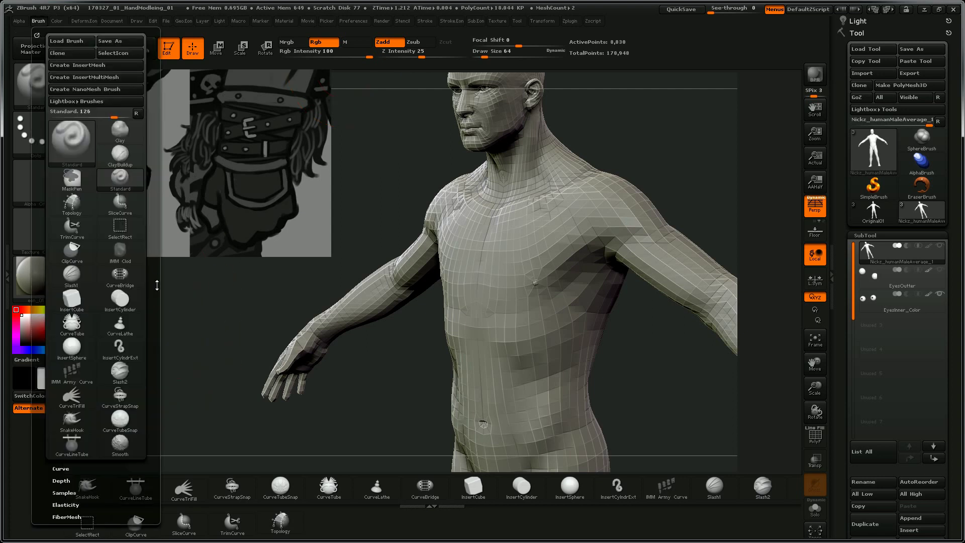
pyautogui.scroll(-5, 84, 265)
pyautogui.click(64, 294)
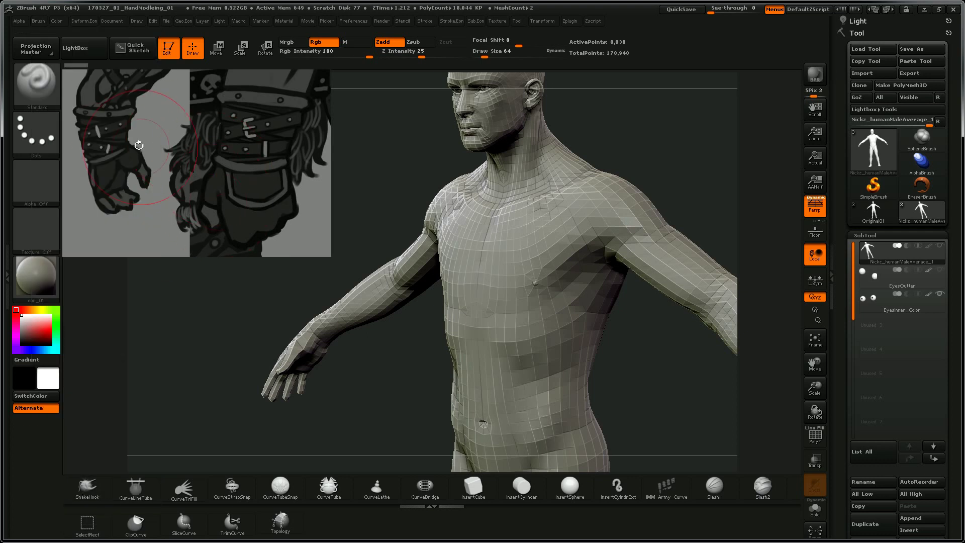
pyautogui.click(37, 21)
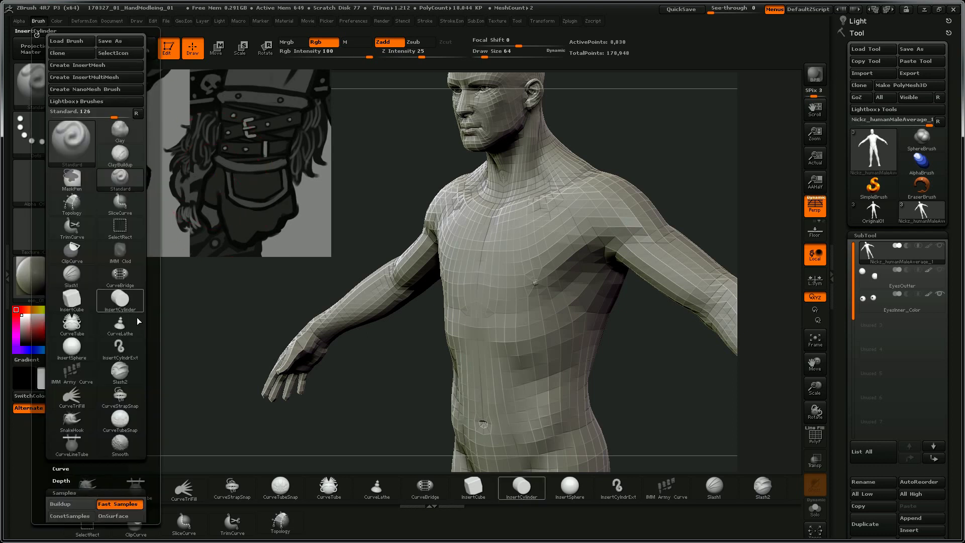
pyautogui.moveTo(152, 472); pyautogui.dragTo(150, 463)
pyautogui.scroll(-5, 150, 463)
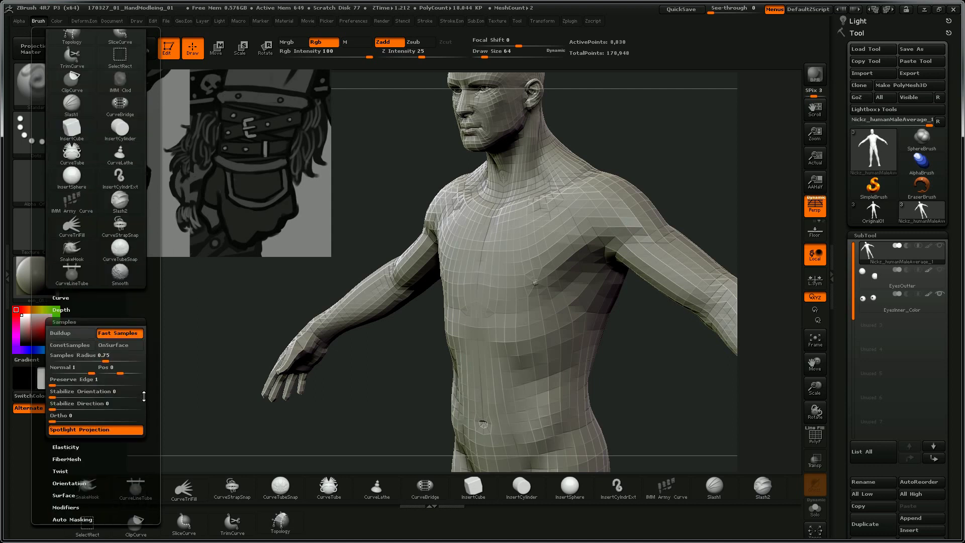
pyautogui.click(123, 431)
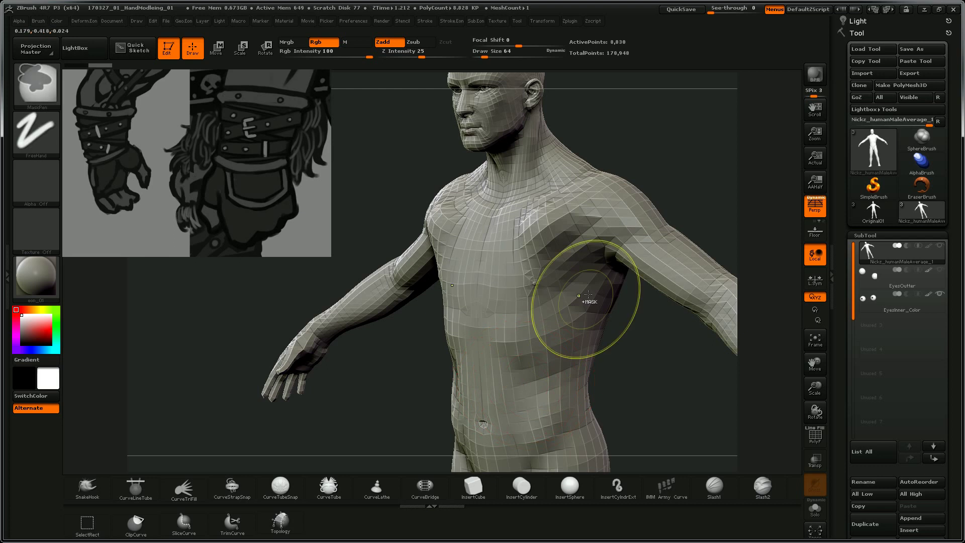
# Step: Expand the palette tray beside the canvas, collapse its Texture palette and open its Brush palette
pyautogui.moveTo(695, 155); pyautogui.dragTo(667, 190)
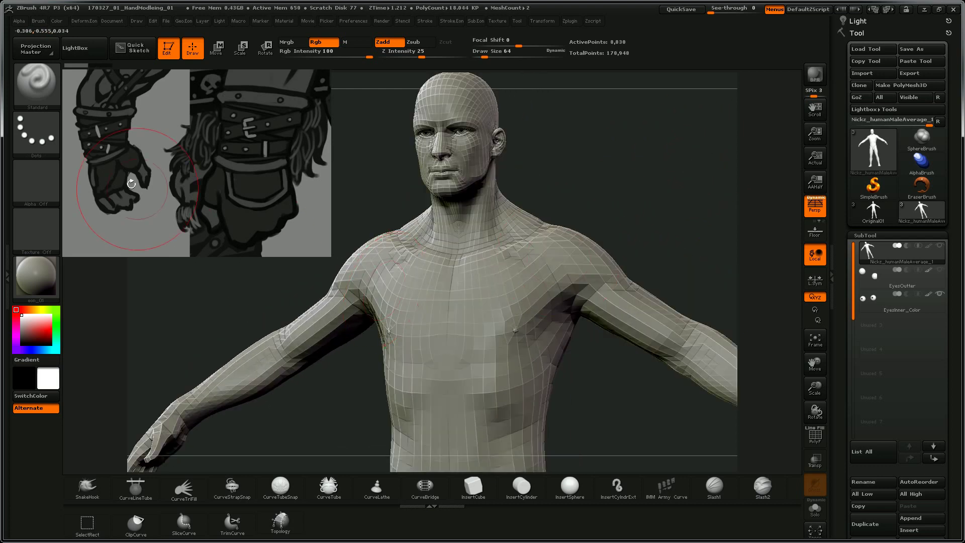
pyautogui.click(7, 275)
pyautogui.click(35, 69)
pyautogui.click(27, 21)
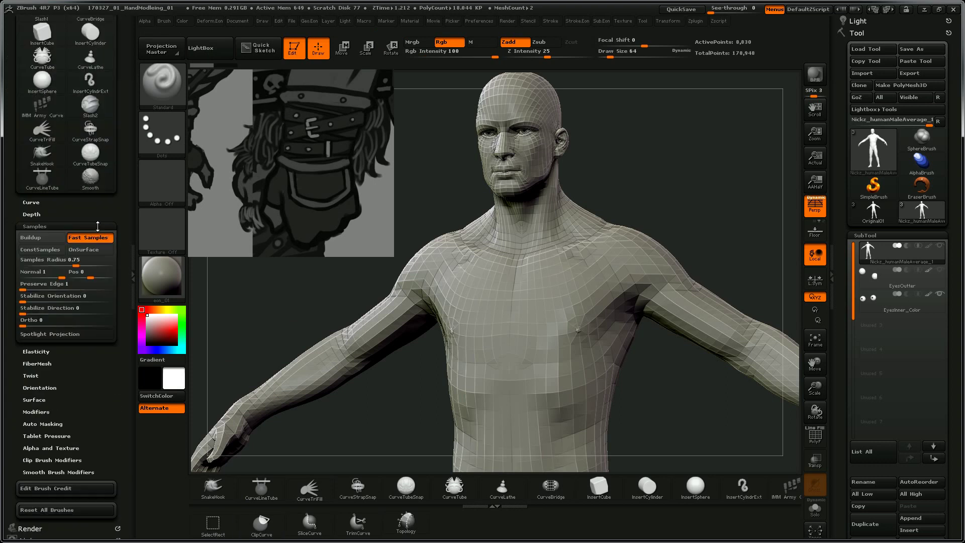
# Step: Try the Move brush on the figure's shoulder and undo the stroke
pyautogui.press('b')
pyautogui.press('m')
pyautogui.press('v')
pyautogui.press('s')
pyautogui.moveTo(631, 243); pyautogui.dragTo(649, 226)
pyautogui.hotkey('ctrl', 'z')
# Step: Turn off Spotlight Projection for the ClayBuildup brush, test a stroke on the chest and undo it, and collapse the palette tray
pyautogui.press('b')
pyautogui.press('c')
pyautogui.press('b')
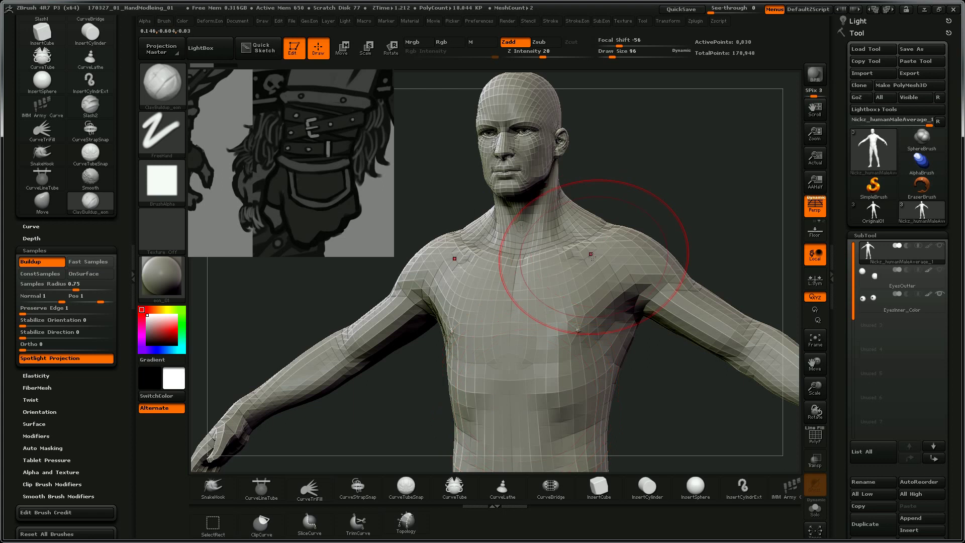
pyautogui.click(96, 359)
pyautogui.moveTo(634, 246)
pyautogui.mouseDown()
pyautogui.moveTo(561, 296)
pyautogui.moveTo(548, 327)
pyautogui.mouseUp()
pyautogui.hotkey('ctrl', 'z')
pyautogui.keyDown('alt'); pyautogui.moveTo(688, 216); pyautogui.dragTo(640, 125); pyautogui.keyUp('alt')
pyautogui.moveTo(706, 129); pyautogui.dragTo(670, 157)
pyautogui.click(133, 273)
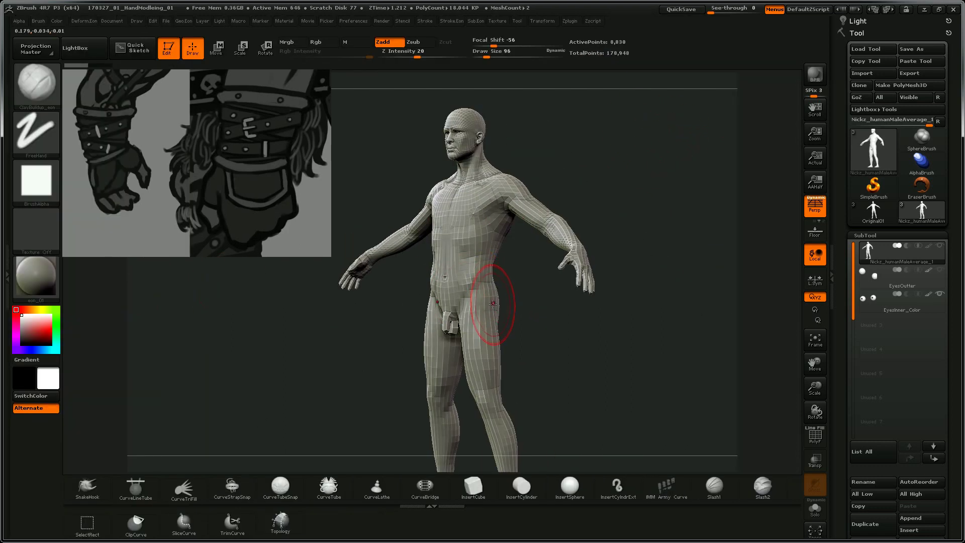
pyautogui.press('1')
pyautogui.press('2')
pyautogui.press('3')
pyautogui.press('4')
pyautogui.moveTo(678, 207); pyautogui.dragTo(670, 200)
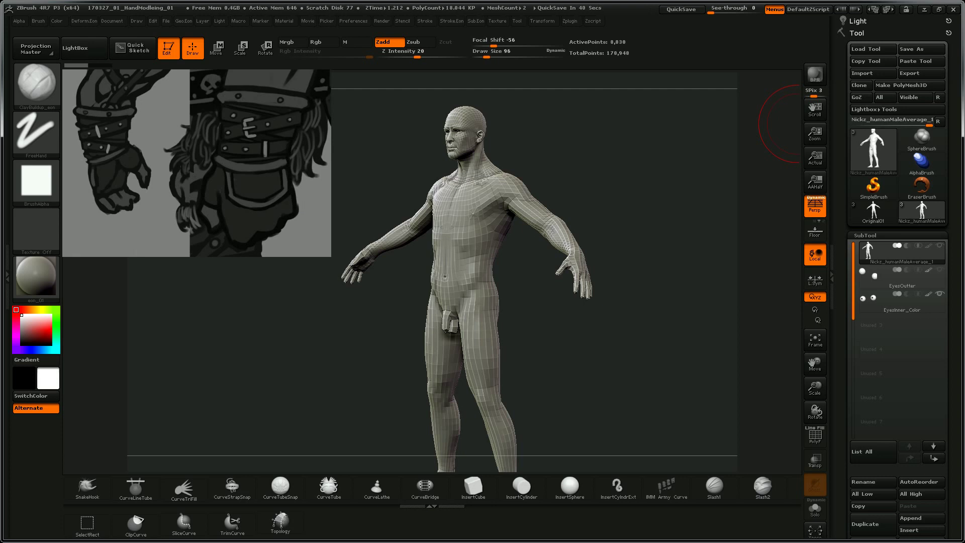
pyautogui.moveTo(629, 231); pyautogui.dragTo(631, 234)
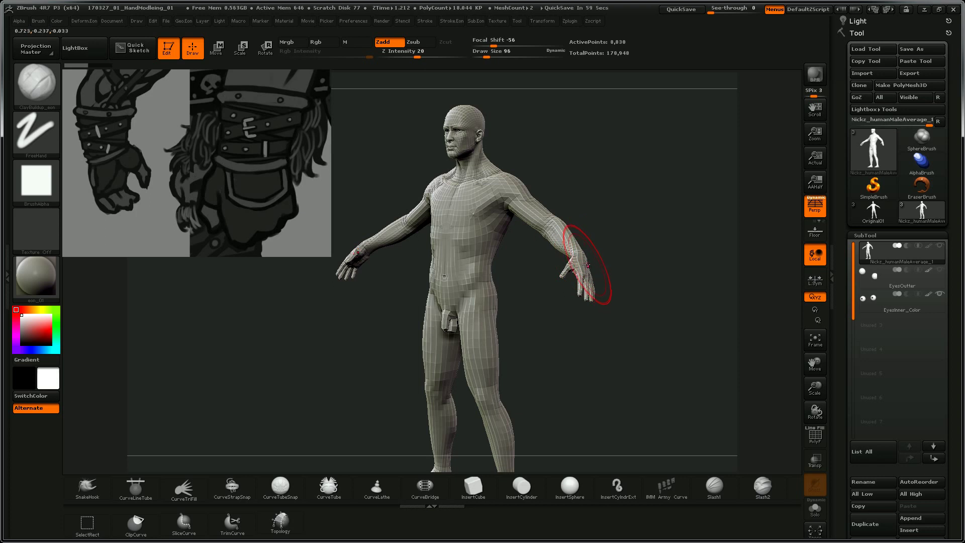
pyautogui.moveTo(663, 203); pyautogui.dragTo(668, 199)
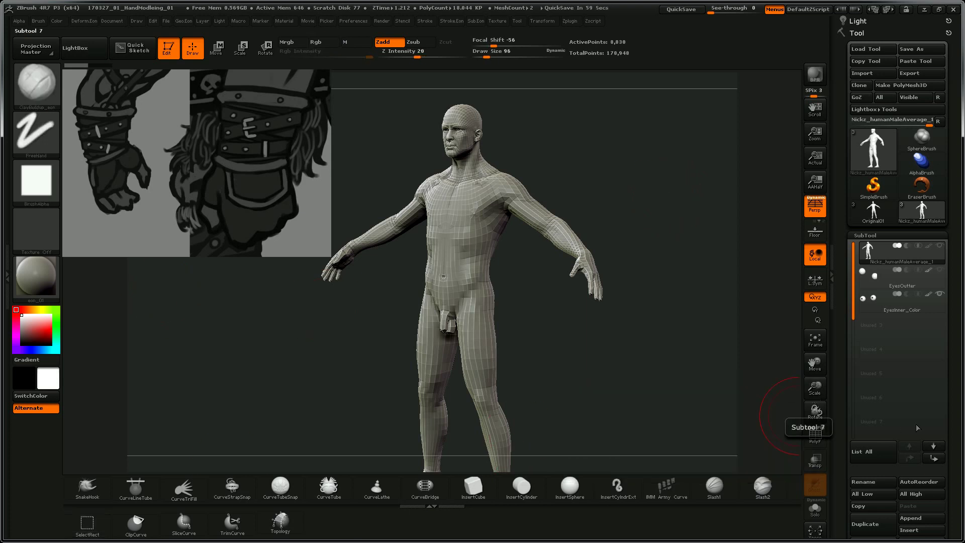
pyautogui.moveTo(673, 221); pyautogui.dragTo(661, 233)
# Step: Save the project in the parts folder as 170327_01_HandModleing_02.zpr
pyautogui.press('ctrl')
pyautogui.hotkey('ctrl', 's')
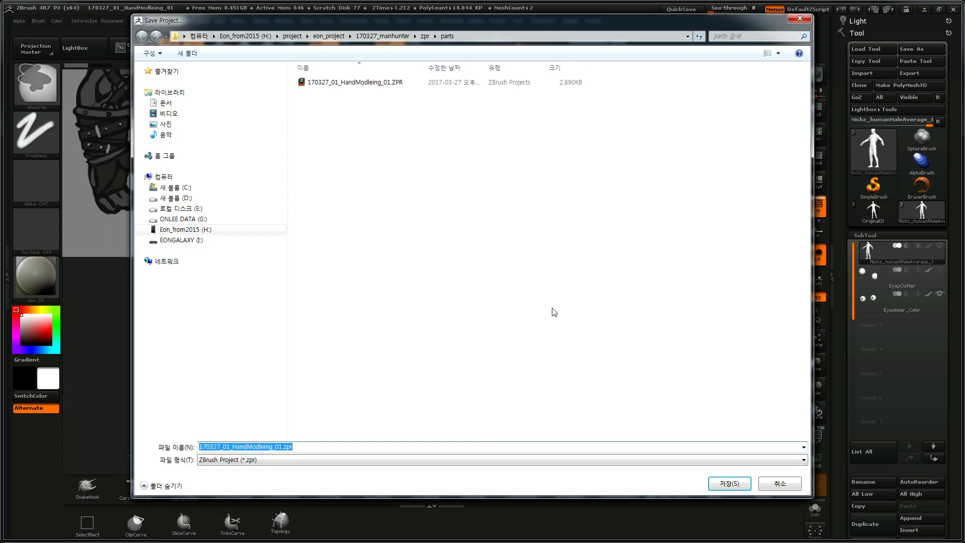
pyautogui.click(303, 447)
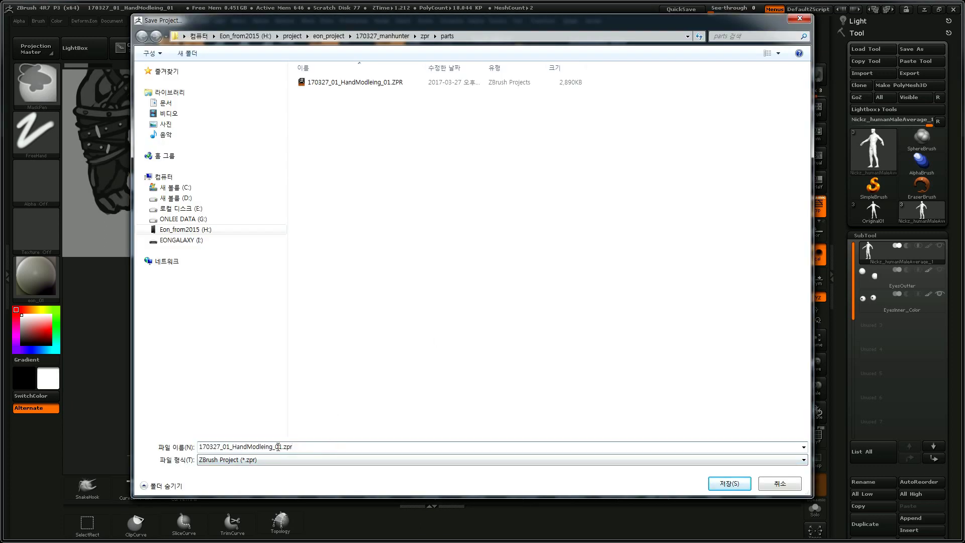
pyautogui.press('Return')
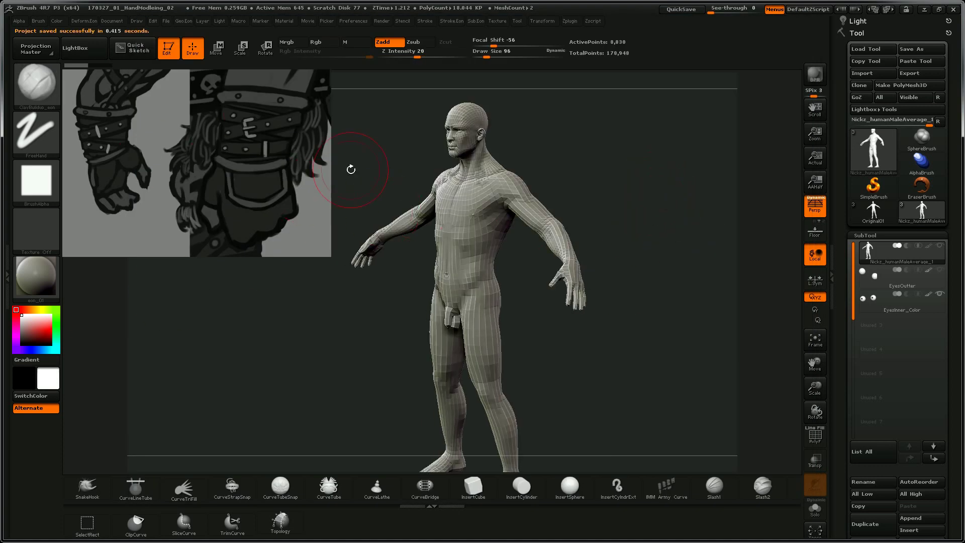
# Step: Initialize ZBrush to its default state and confirm clearing all tools and document data
pyautogui.moveTo(655, 182); pyautogui.dragTo(574, 94)
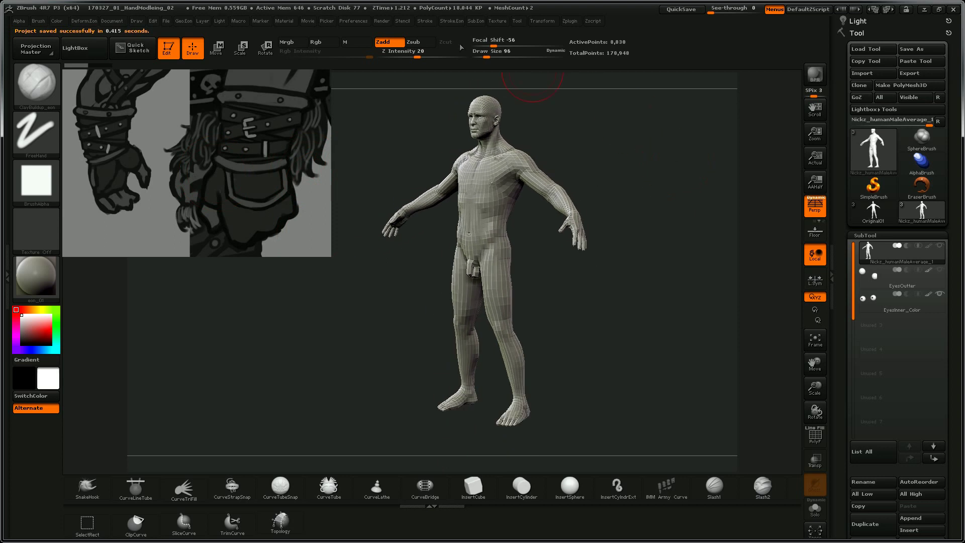
pyautogui.click(354, 20)
pyautogui.click(374, 41)
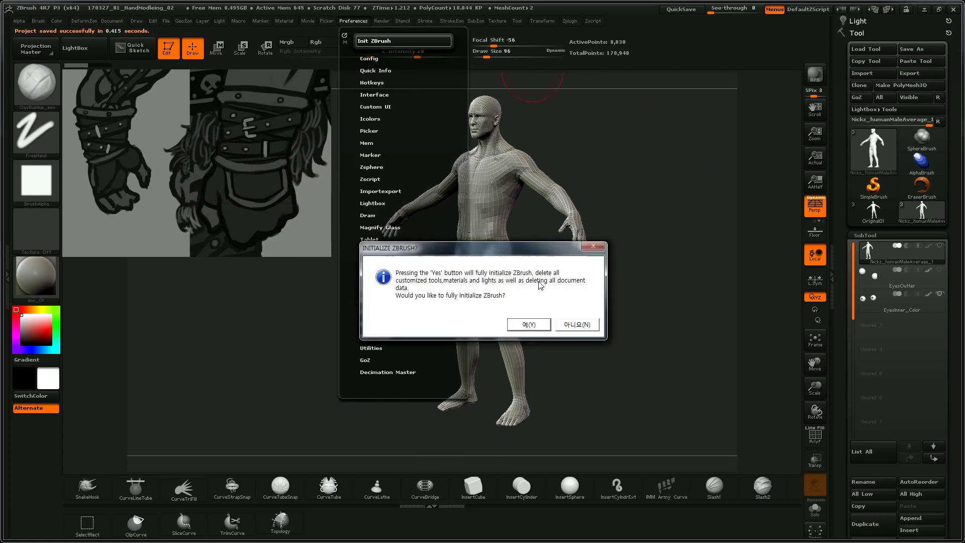
pyautogui.click(528, 324)
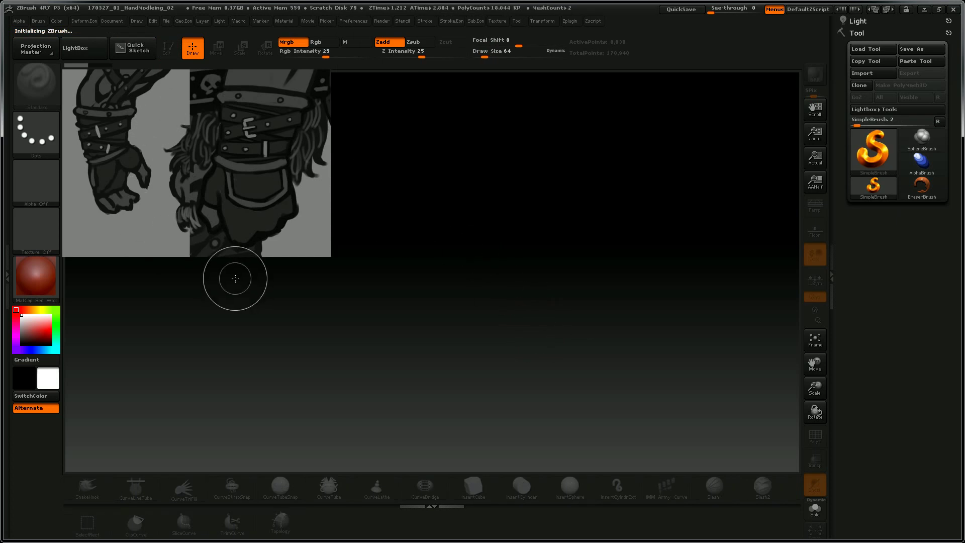
# Step: Reopen the saved project 170327_01_HandModleing_02.zpr
pyautogui.click(167, 22)
pyautogui.click(188, 44)
pyautogui.doubleClick(364, 93)
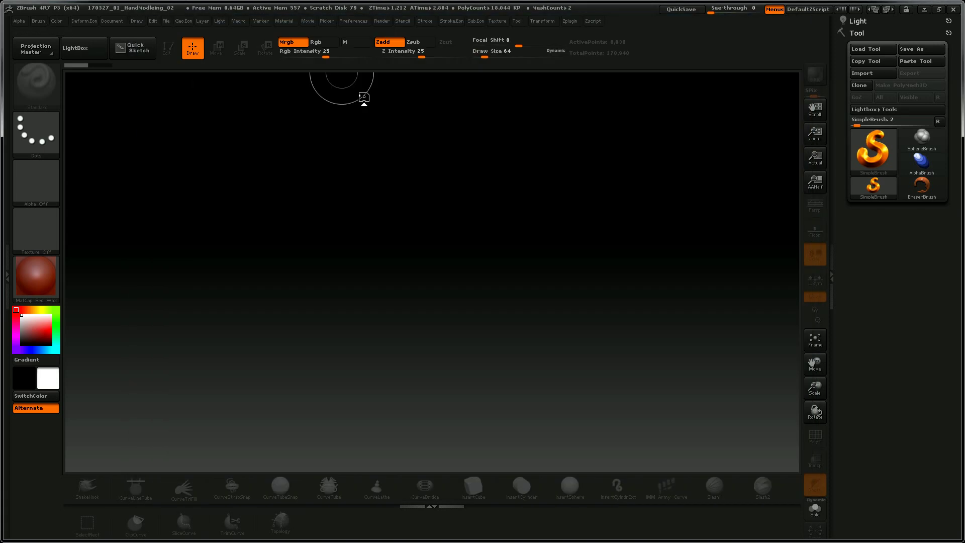
pyautogui.press('shift')
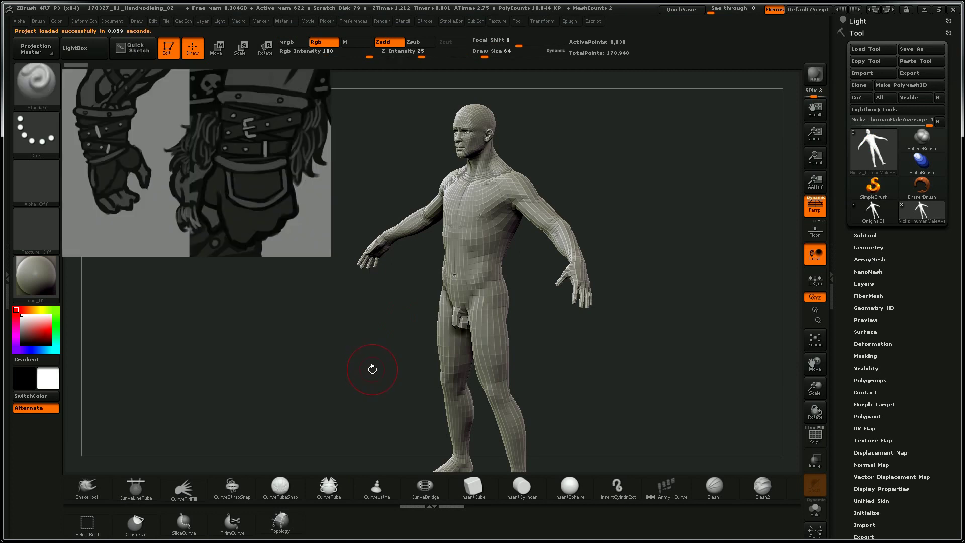
# Step: Check the Brush samples settings and the HandConcept_01 texture in the reloaded project's palette tray, and collapse the tray
pyautogui.click(7, 277)
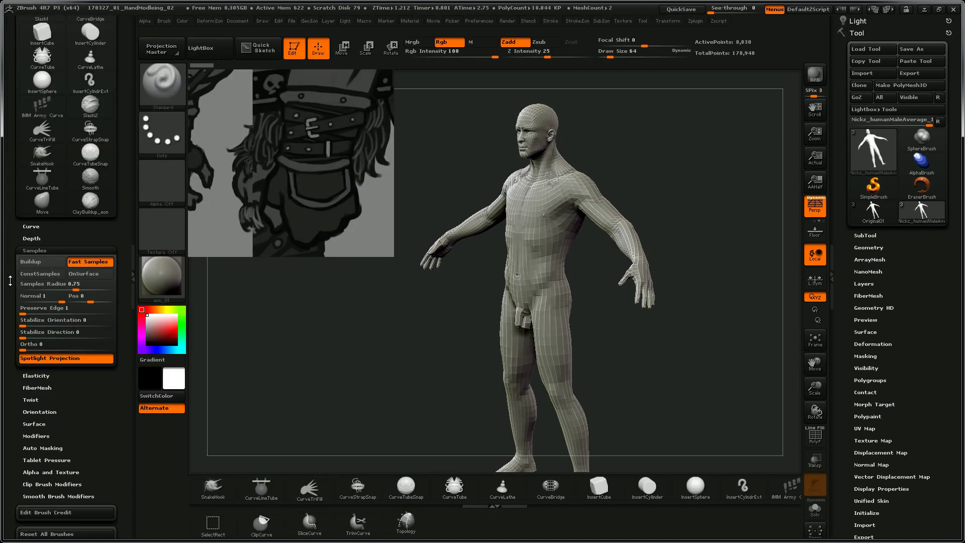
pyautogui.scroll(5, 45, 201)
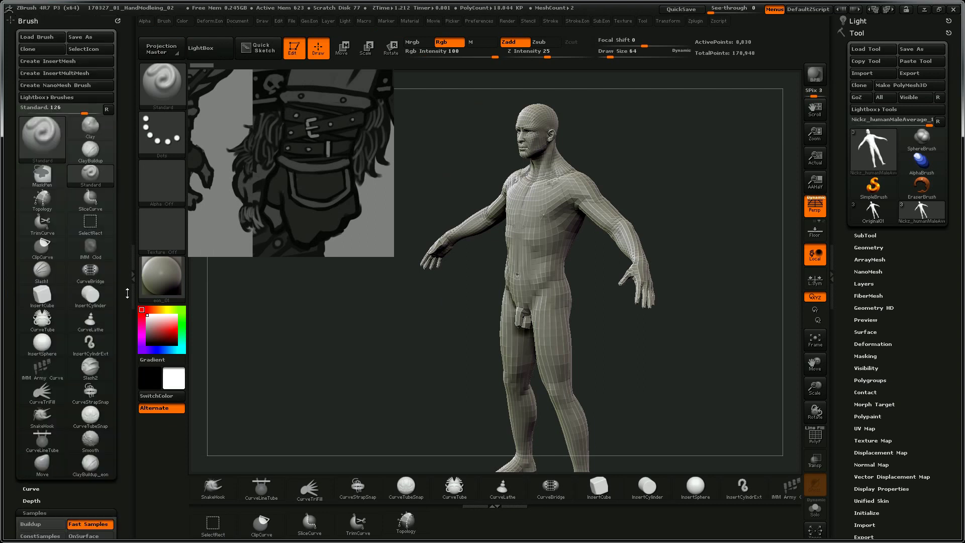
pyautogui.click(27, 22)
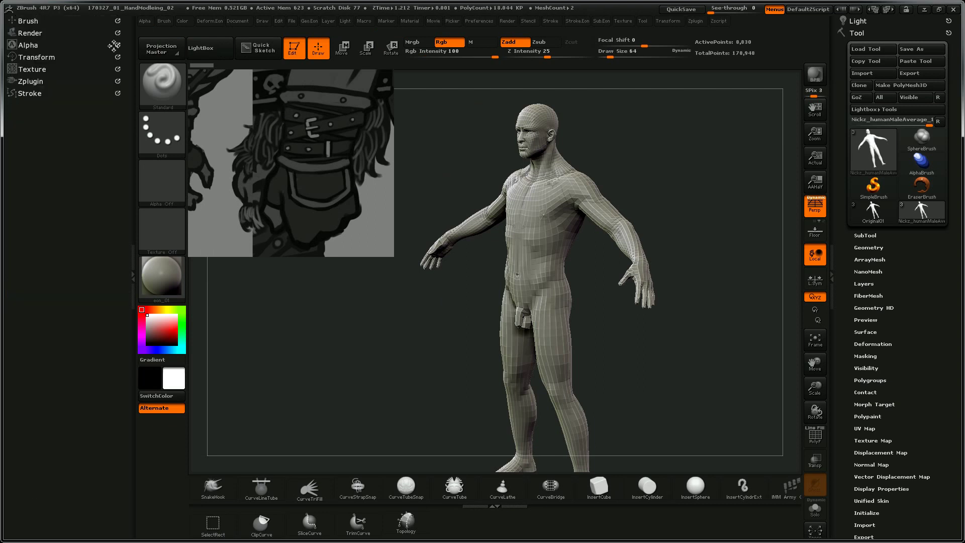
pyautogui.click(32, 69)
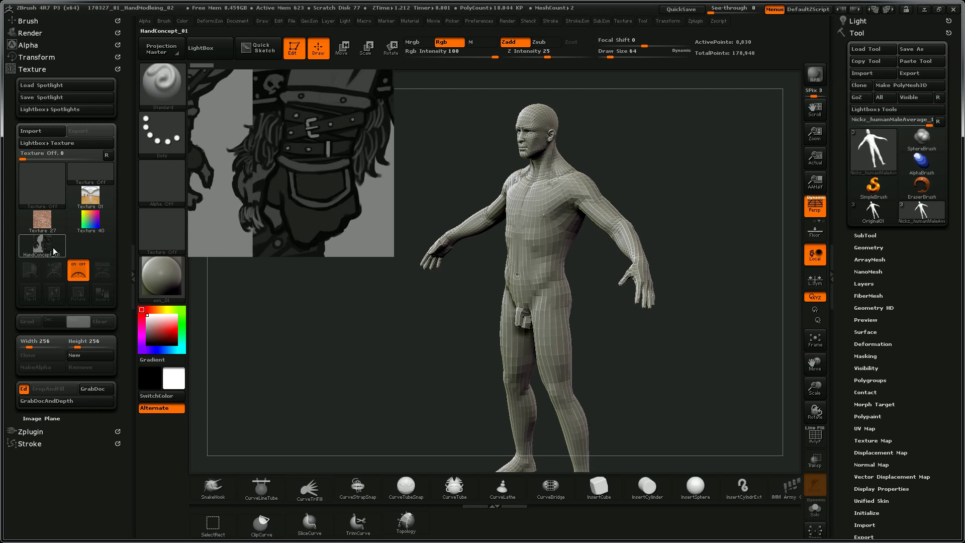
pyautogui.moveTo(452, 326); pyautogui.dragTo(390, 310)
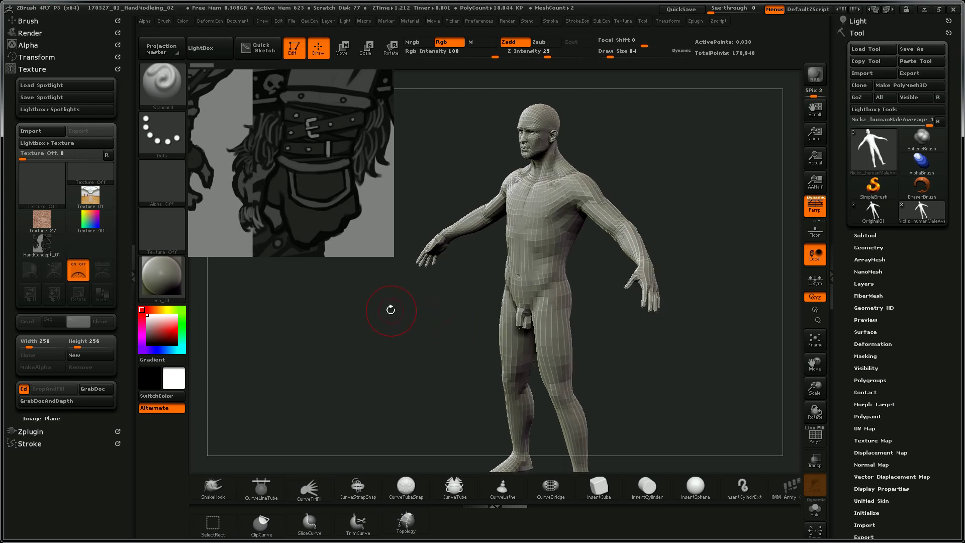
pyautogui.click(133, 273)
# Step: Hide and redisplay the Spotlight reference, shift it slightly inward from the canvas corner, and leave Spotlight editing
pyautogui.press('shift')
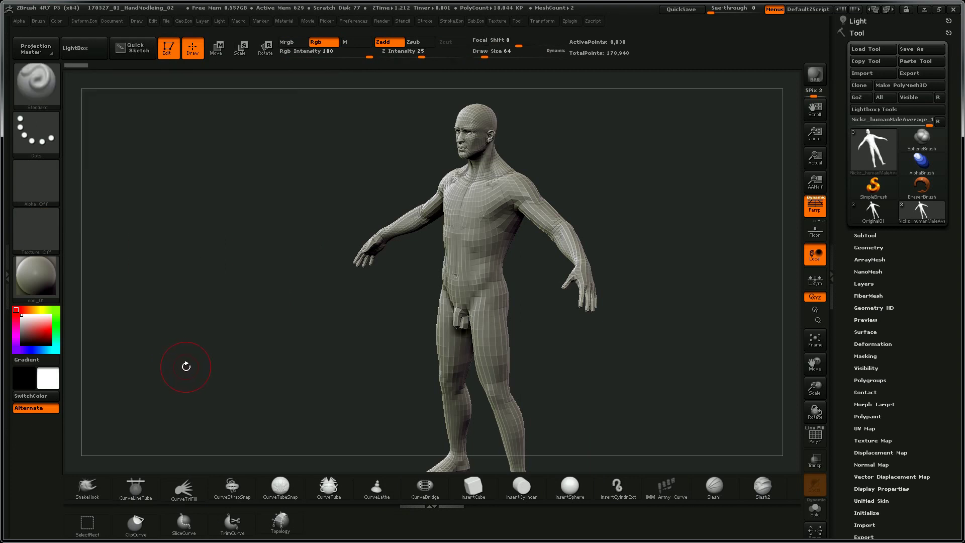
pyautogui.hotkey('shift', 'z')
pyautogui.press('z')
pyautogui.click(206, 196)
pyautogui.moveTo(206, 195)
pyautogui.mouseDown()
pyautogui.moveTo(232, 205)
pyautogui.moveTo(218, 200)
pyautogui.mouseUp()
pyautogui.press('z')
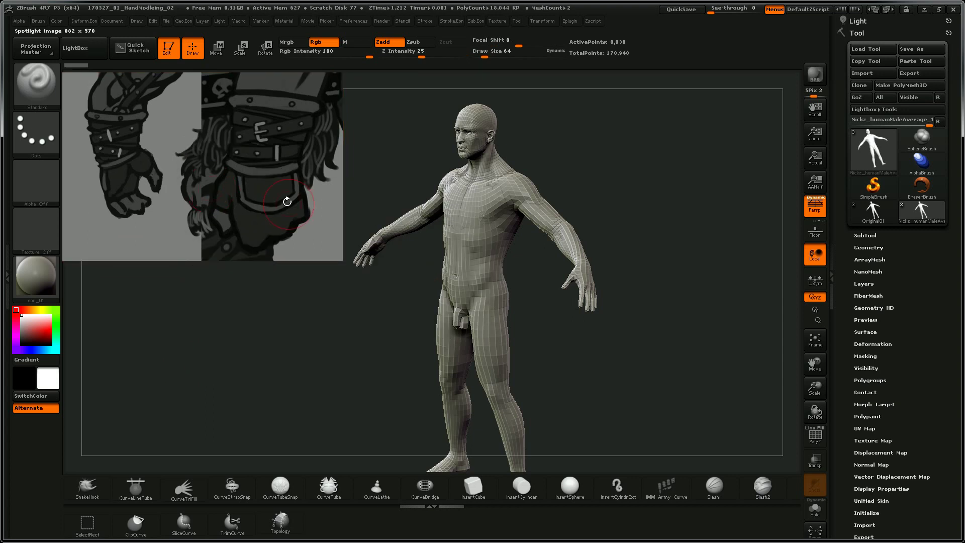
# Step: Toggle the Spotlight reference's visibility off and on to compare the canvas with and without it
pyautogui.press('shift')
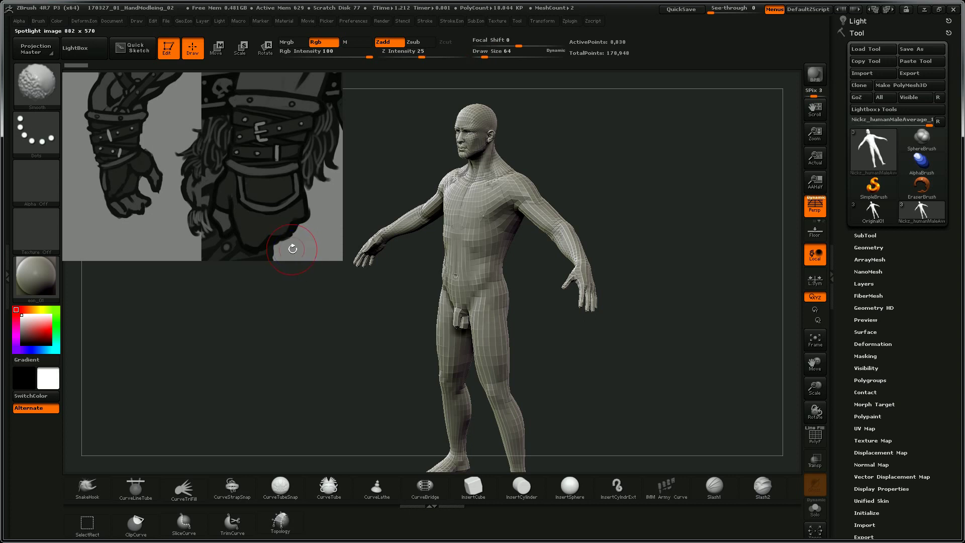
pyautogui.press('shift')
pyautogui.hotkey('shift', 'z')
pyautogui.hotkey('shift', 'z')
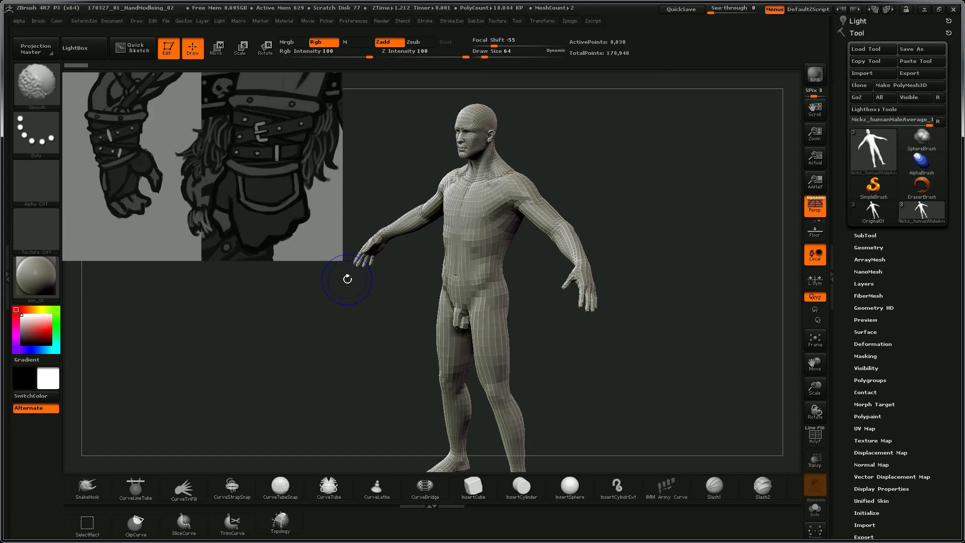
pyautogui.hotkey('shift', 'z')
pyautogui.hotkey('shift', 'z')
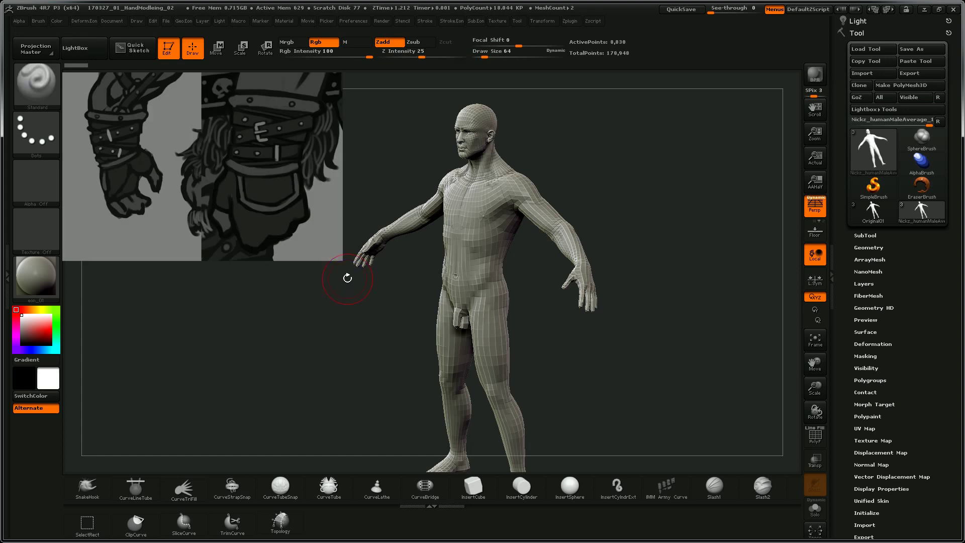
# Step: Move the Spotlight reference back into the canvas's upper corner and switch its display off and on again
pyautogui.press('z')
pyautogui.moveTo(246, 190)
pyautogui.mouseDown()
pyautogui.moveTo(273, 210)
pyautogui.moveTo(236, 182)
pyautogui.mouseUp()
pyautogui.hotkey('shift', 'z')
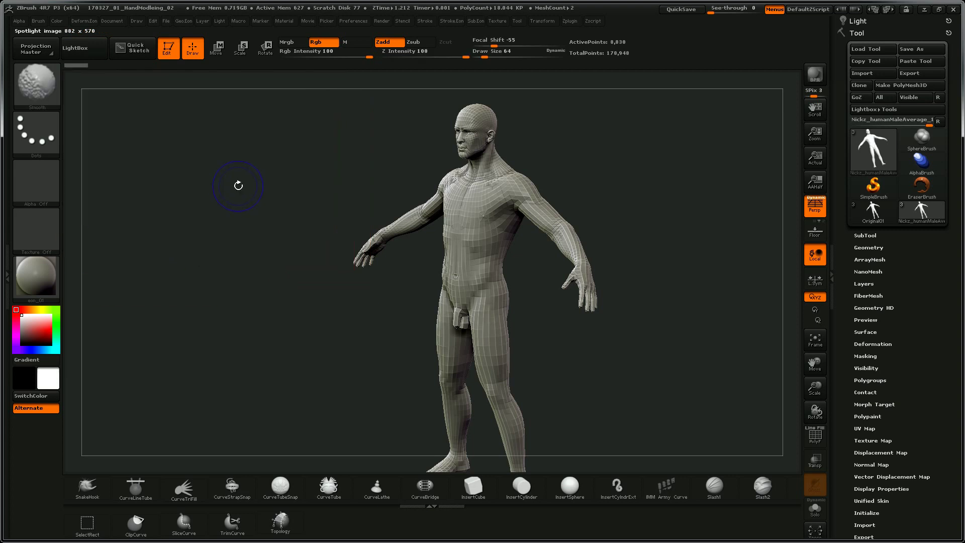
pyautogui.hotkey('shift', 'z')
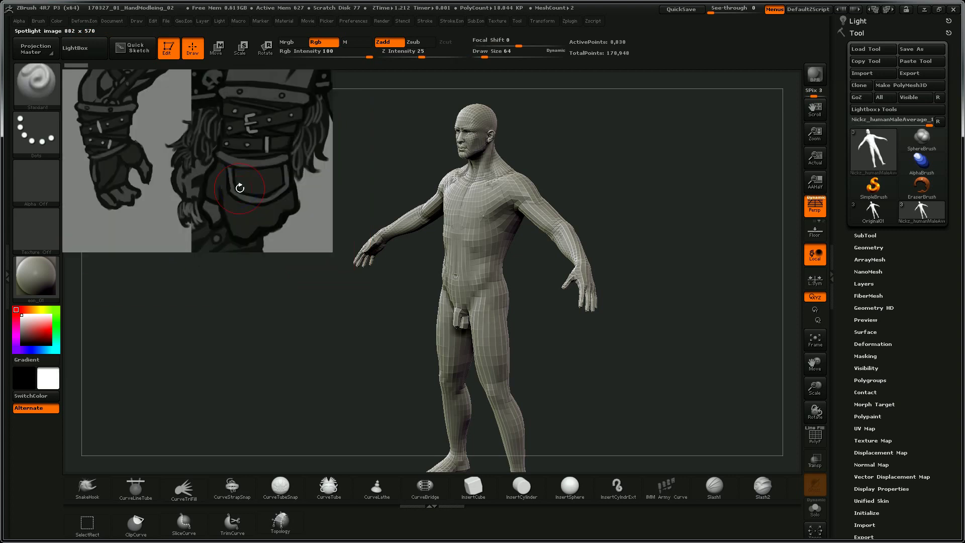
pyautogui.hotkey('shift', 'z')
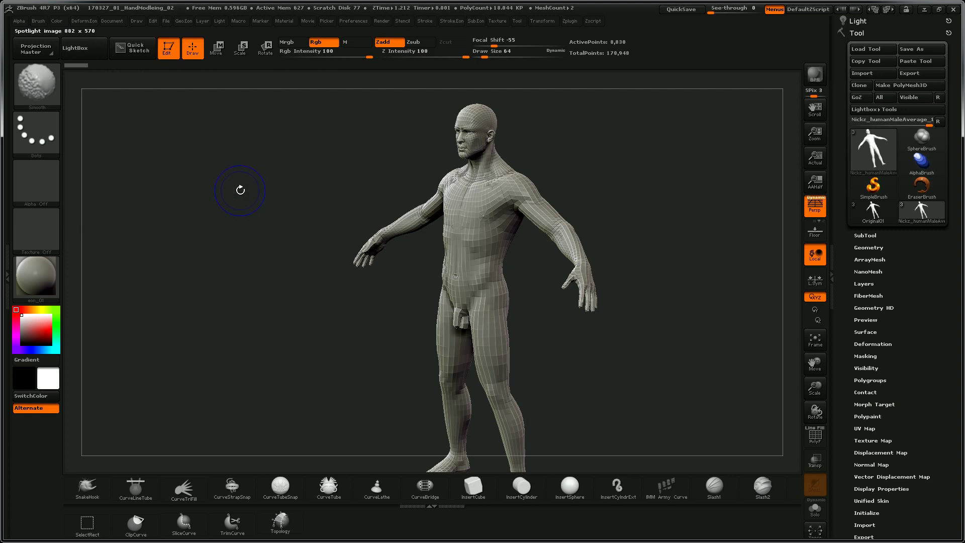
pyautogui.hotkey('shift', 'z')
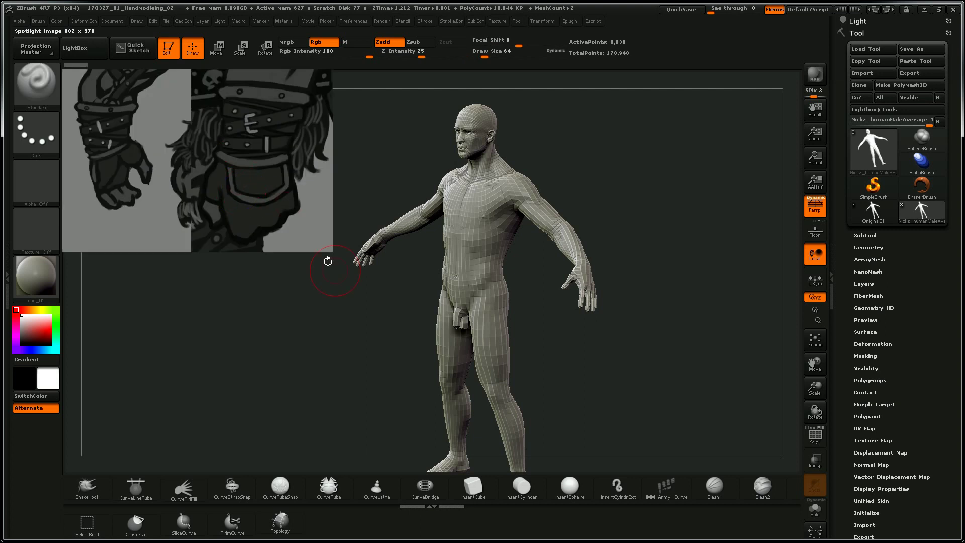
# Step: Delete the extra subtool from the human tool, keeping only the male body mesh
pyautogui.moveTo(645, 318); pyautogui.dragTo(727, 237)
pyautogui.moveTo(712, 181)
pyautogui.mouseDown()
pyautogui.moveTo(682, 176)
pyautogui.moveTo(695, 179)
pyautogui.mouseUp()
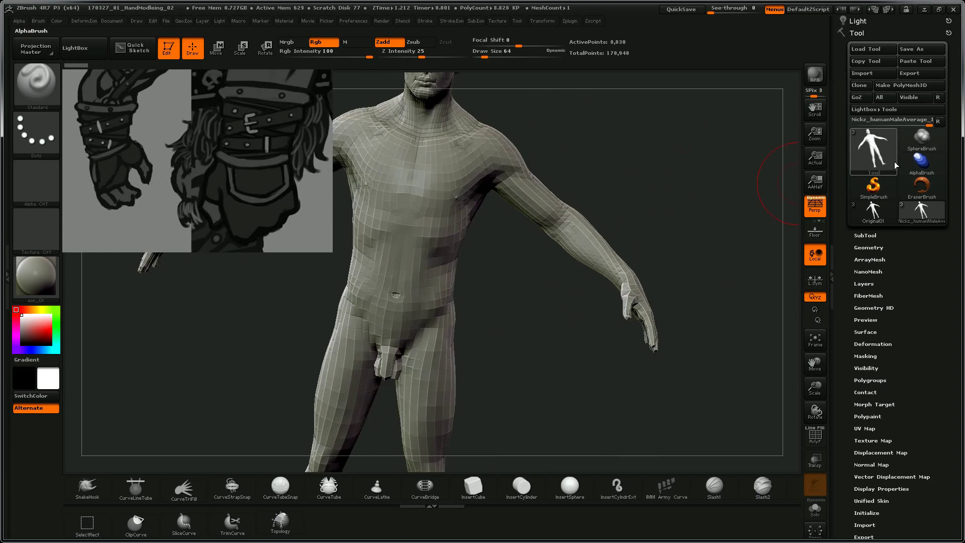
pyautogui.click(921, 211)
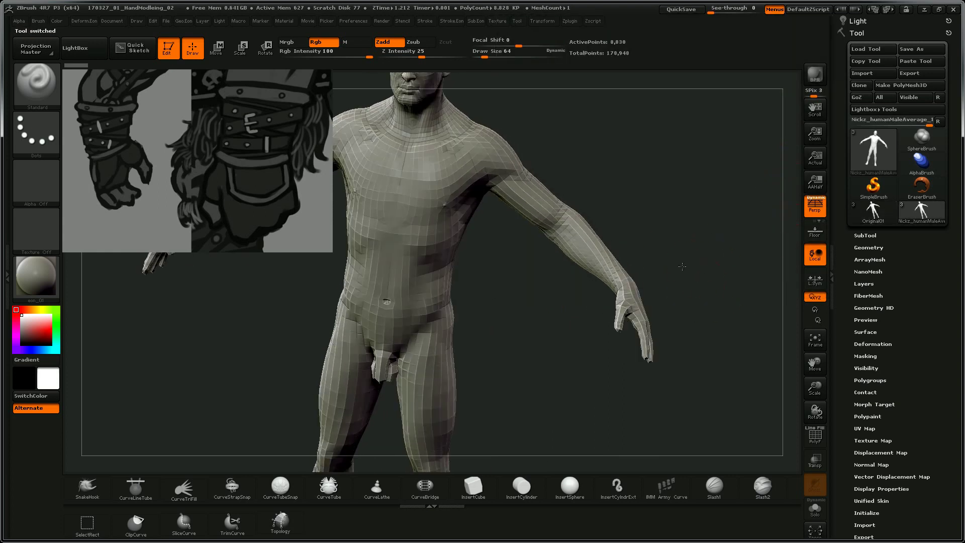
pyautogui.moveTo(663, 222); pyautogui.dragTo(703, 219)
pyautogui.click(864, 235)
pyautogui.click(873, 176)
pyautogui.click(869, 441)
pyautogui.click(874, 444)
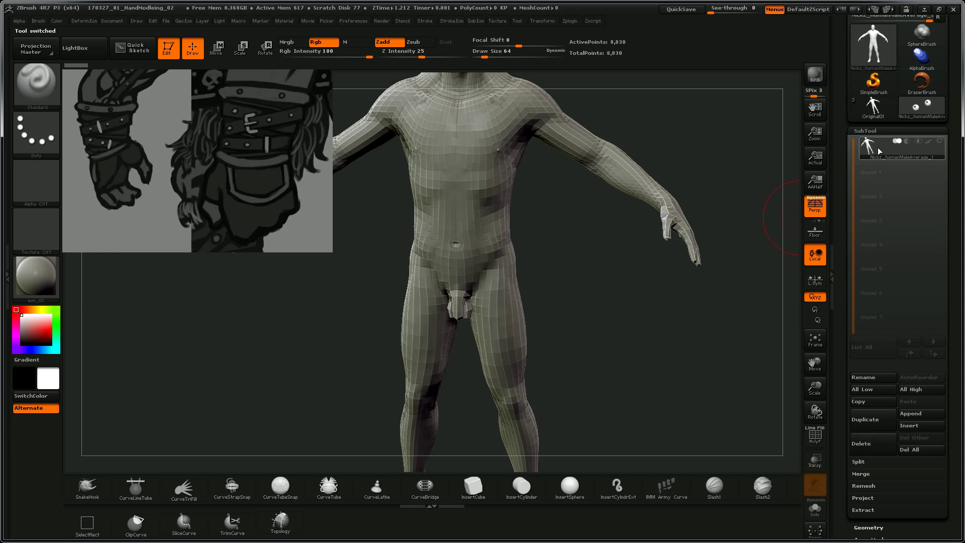
# Step: Set the visibility selection stroke to Lasso and make a trial selection around the hand seen from behind
pyautogui.moveTo(697, 165); pyautogui.dragTo(622, 205)
pyautogui.moveTo(374, 328); pyautogui.dragTo(247, 220)
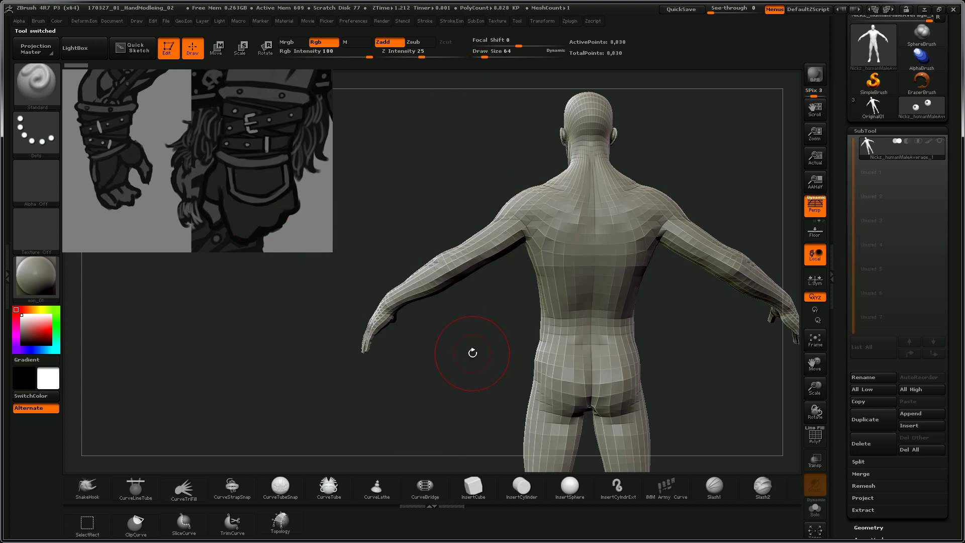
pyautogui.moveTo(478, 349); pyautogui.dragTo(482, 302)
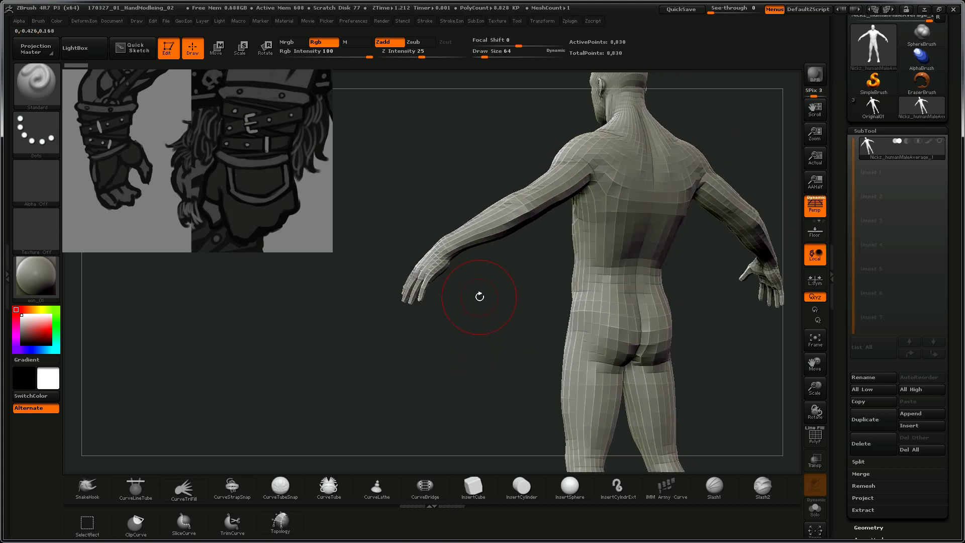
pyautogui.hotkey('ctrl', 'shift')
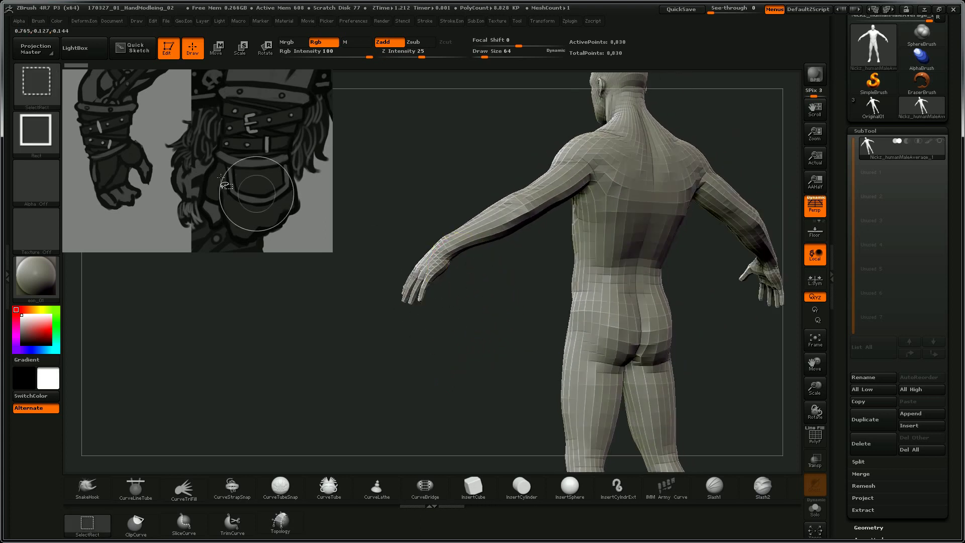
pyautogui.click(38, 137)
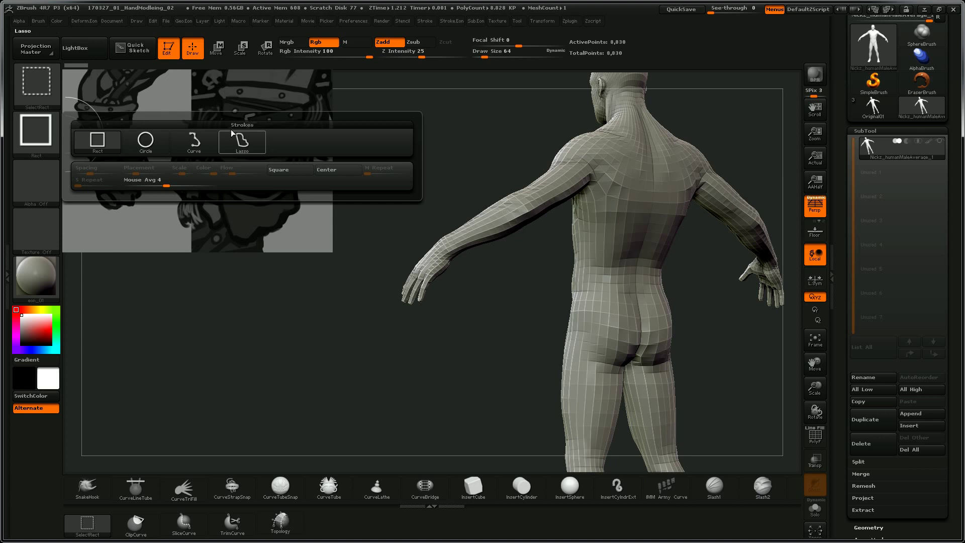
pyautogui.click(242, 142)
pyautogui.moveTo(397, 399)
pyautogui.keyDown('ctrl'); pyautogui.keyDown('shift'); pyautogui.mouseDown()
pyautogui.moveTo(398, 151)
pyautogui.moveTo(500, 352)
pyautogui.mouseUp(); pyautogui.keyUp('shift'); pyautogui.keyUp('ctrl')
pyautogui.keyDown('ctrl'); pyautogui.keyDown('shift'); pyautogui.click(443, 442); pyautogui.keyUp('shift'); pyautogui.keyUp('ctrl')
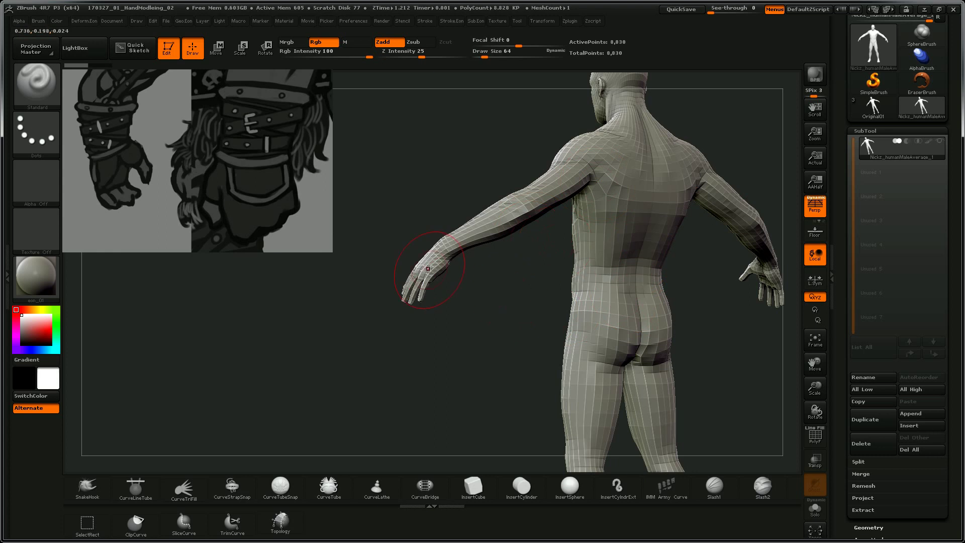
# Step: Isolate one forearm and hand with Lasso selections, hiding the rest of the body
pyautogui.moveTo(397, 361)
pyautogui.keyDown('ctrl'); pyautogui.keyDown('shift'); pyautogui.mouseDown()
pyautogui.moveTo(405, 167)
pyautogui.moveTo(501, 177)
pyautogui.moveTo(547, 297)
pyautogui.moveTo(502, 362)
pyautogui.mouseUp(); pyautogui.keyUp('shift'); pyautogui.keyUp('ctrl')
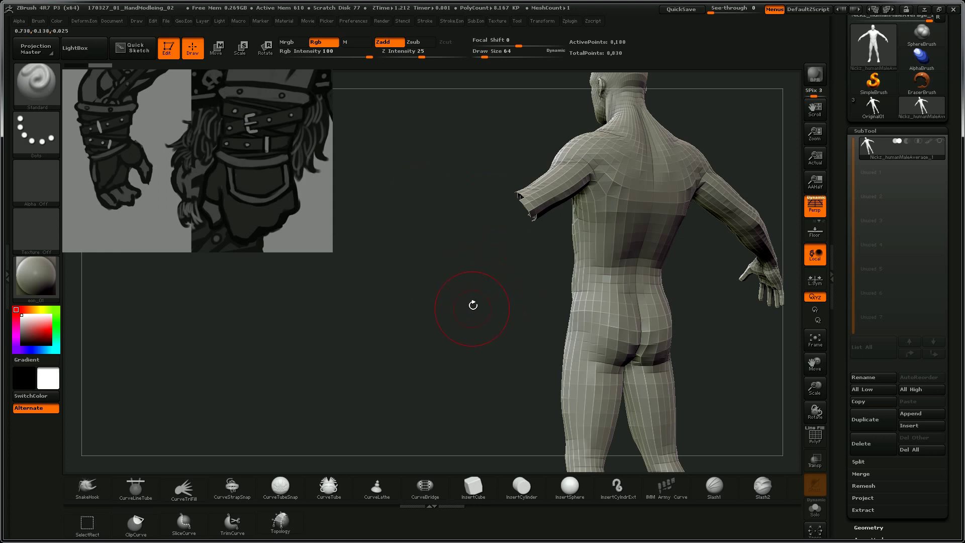
pyautogui.keyDown('ctrl'); pyautogui.keyDown('shift'); pyautogui.click(441, 322); pyautogui.keyUp('shift'); pyautogui.keyUp('ctrl')
pyautogui.hotkey('ctrl', 'z')
pyautogui.keyDown('ctrl'); pyautogui.keyDown('shift'); pyautogui.moveTo(417, 289); pyautogui.dragTo(462, 359); pyautogui.keyUp('shift'); pyautogui.keyUp('ctrl')
pyautogui.moveTo(517, 308)
pyautogui.mouseDown()
pyautogui.moveTo(476, 353)
pyautogui.moveTo(530, 324)
pyautogui.moveTo(631, 228)
pyautogui.moveTo(609, 216)
pyautogui.moveTo(642, 220)
pyautogui.moveTo(634, 241)
pyautogui.mouseUp()
pyautogui.moveTo(569, 246)
pyautogui.keyDown('ctrl'); pyautogui.keyDown('shift'); pyautogui.mouseDown()
pyautogui.moveTo(499, 235)
pyautogui.moveTo(459, 267)
pyautogui.moveTo(492, 318)
pyautogui.moveTo(518, 327)
pyautogui.moveTo(578, 392)
pyautogui.mouseUp(); pyautogui.keyUp('shift'); pyautogui.keyUp('ctrl')
pyautogui.moveTo(596, 260); pyautogui.dragTo(693, 204)
pyautogui.moveTo(670, 235); pyautogui.dragTo(699, 326)
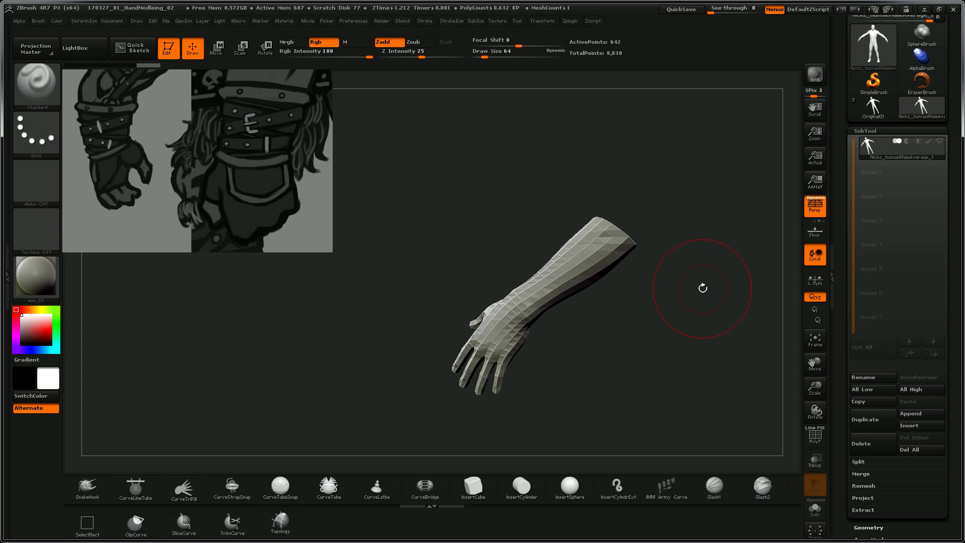
# Step: Try to remove the hidden body geometry with Del Hidden
pyautogui.press('g')
pyautogui.press('g')
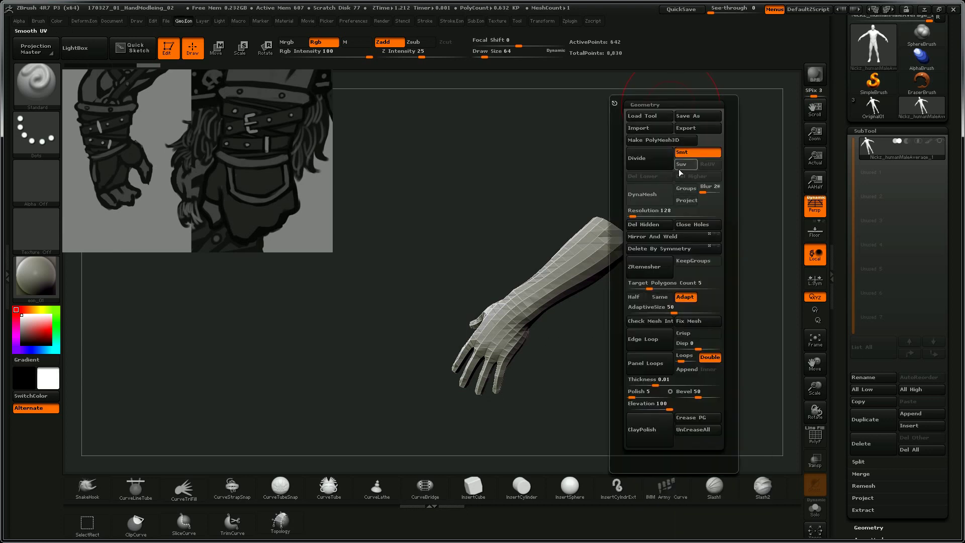
pyautogui.click(655, 226)
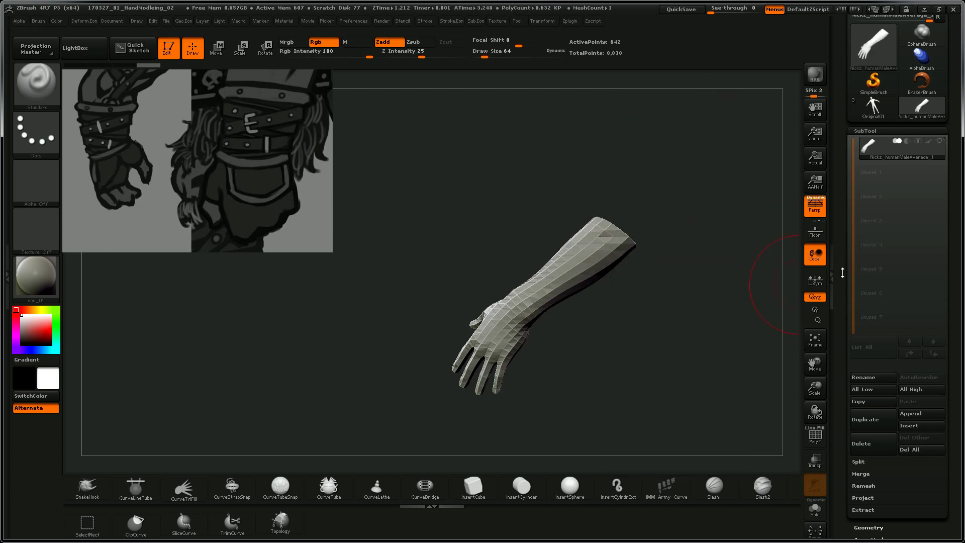
# Step: Delete the armsUp, armsToSide and mouthOpen layers from the body mesh
pyautogui.moveTo(839, 260); pyautogui.dragTo(852, 206)
pyautogui.click(868, 239)
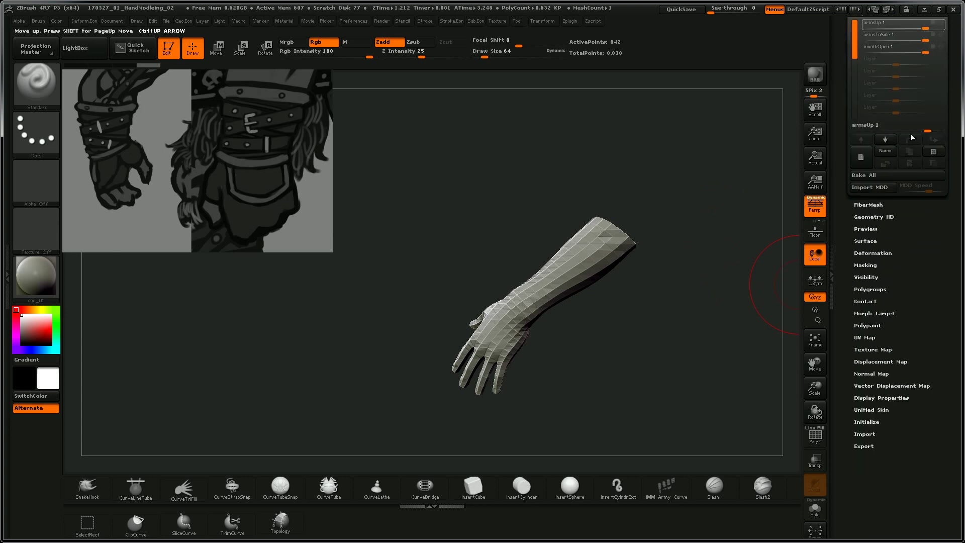
pyautogui.click(933, 151)
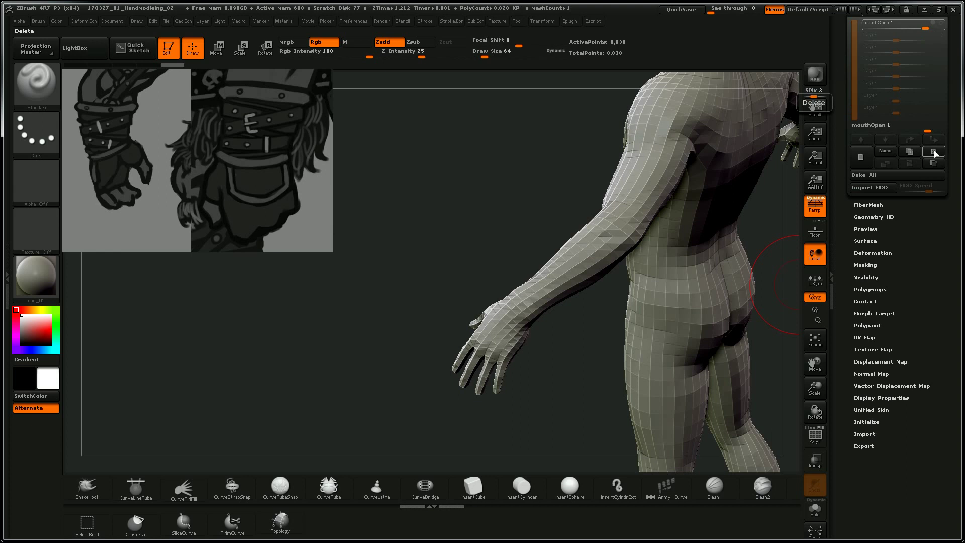
# Step: Display the body's polygroups with polyframe and set the visibility selection stroke to Rect
pyautogui.moveTo(567, 371)
pyautogui.mouseDown()
pyautogui.moveTo(618, 310)
pyautogui.moveTo(620, 331)
pyautogui.moveTo(629, 301)
pyautogui.moveTo(653, 317)
pyautogui.moveTo(664, 353)
pyautogui.moveTo(594, 288)
pyautogui.moveTo(534, 358)
pyautogui.moveTo(591, 380)
pyautogui.mouseUp()
pyautogui.press('shift')
pyautogui.hotkey('ctrl', 'shift')
pyautogui.click(36, 133)
pyautogui.click(118, 145)
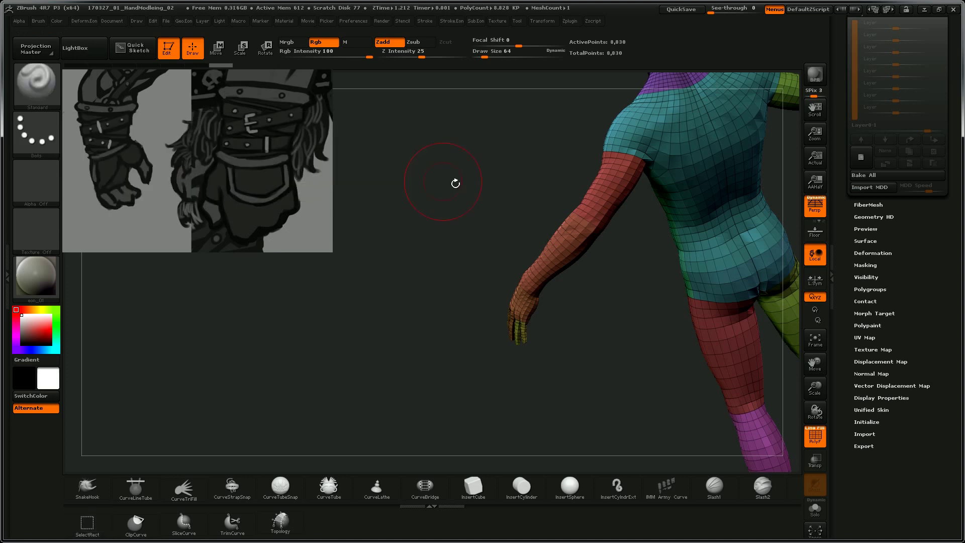
# Step: Isolate one forearm and hand of the body and delete the hidden geometry
pyautogui.keyDown('ctrl'); pyautogui.keyDown('shift'); pyautogui.click(576, 237); pyautogui.keyUp('shift'); pyautogui.keyUp('ctrl')
pyautogui.keyDown('ctrl'); pyautogui.keyDown('shift'); pyautogui.moveTo(450, 192); pyautogui.dragTo(586, 363); pyautogui.keyUp('shift'); pyautogui.keyUp('ctrl')
pyautogui.moveTo(579, 289); pyautogui.dragTo(560, 384)
pyautogui.moveTo(628, 315); pyautogui.dragTo(653, 279)
pyautogui.press('2')
pyautogui.click(623, 299)
# Step: Examine the cut forearm and hand mesh from several angles, including its open end
pyautogui.keyDown('alt'); pyautogui.moveTo(442, 254); pyautogui.dragTo(676, 170); pyautogui.keyUp('alt')
pyautogui.moveTo(603, 216); pyautogui.dragTo(684, 341)
pyautogui.keyDown('alt'); pyautogui.moveTo(505, 274); pyautogui.dragTo(530, 415); pyautogui.keyUp('alt')
pyautogui.moveTo(699, 138); pyautogui.dragTo(701, 195)
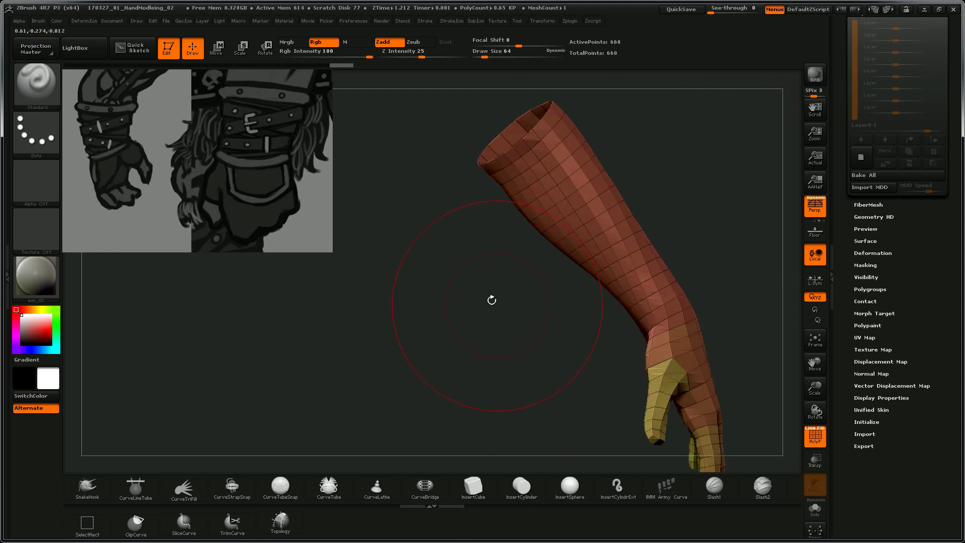
pyautogui.moveTo(479, 293); pyautogui.dragTo(486, 235)
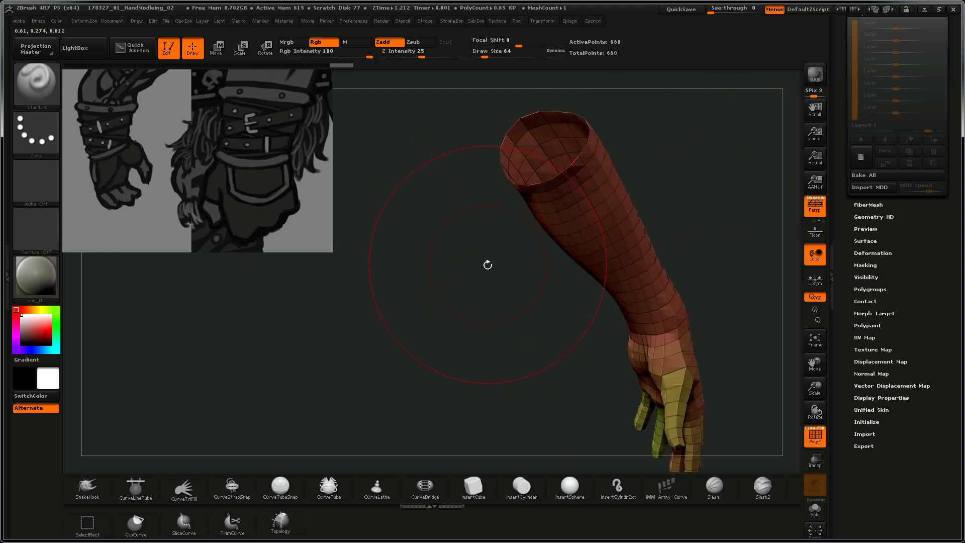
pyautogui.moveTo(536, 314); pyautogui.dragTo(391, 252)
pyautogui.moveTo(699, 237); pyautogui.dragTo(671, 238)
pyautogui.keyDown('alt'); pyautogui.moveTo(687, 282); pyautogui.dragTo(680, 326); pyautogui.keyUp('alt')
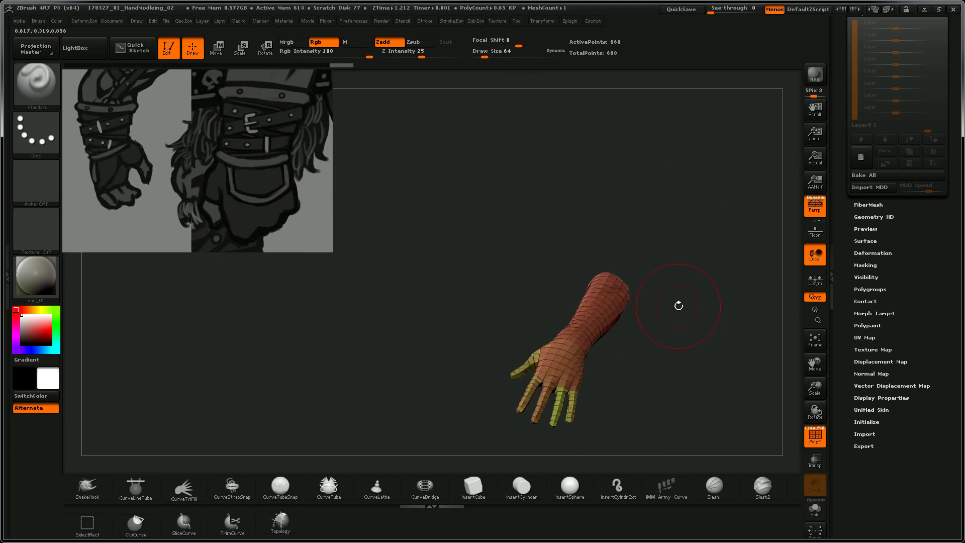
# Step: Save the project as a new version named 170327_01_HandModleing_03
pyautogui.hotkey('ctrl', 's')
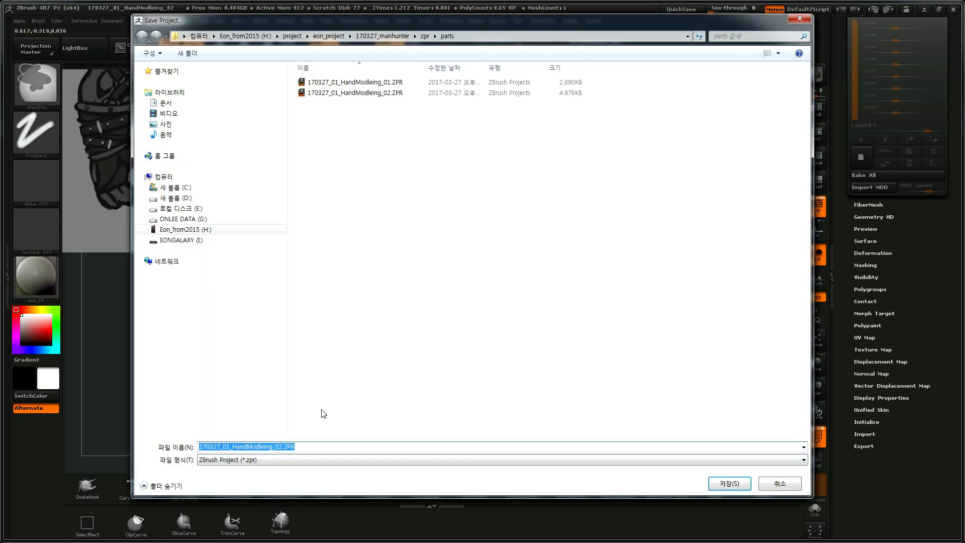
pyautogui.click(310, 448)
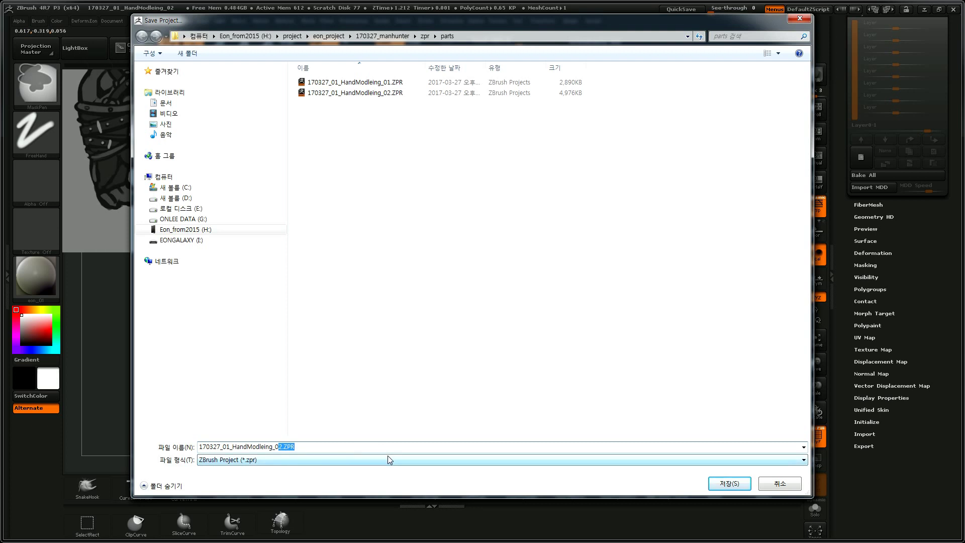
pyautogui.press('Return')
# Step: Draw a transpose line from the wrist and move the arm slightly downward
pyautogui.moveTo(690, 330); pyautogui.dragTo(654, 260)
pyautogui.press('w')
pyautogui.moveTo(479, 269)
pyautogui.mouseDown()
pyautogui.moveTo(639, 322)
pyautogui.moveTo(641, 217)
pyautogui.mouseUp()
pyautogui.press('r')
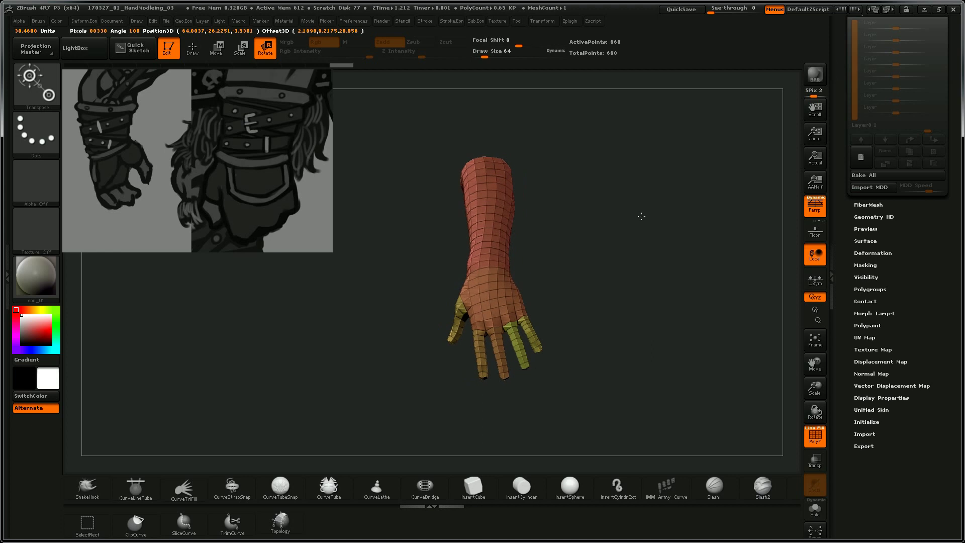
pyautogui.moveTo(596, 155); pyautogui.dragTo(665, 162)
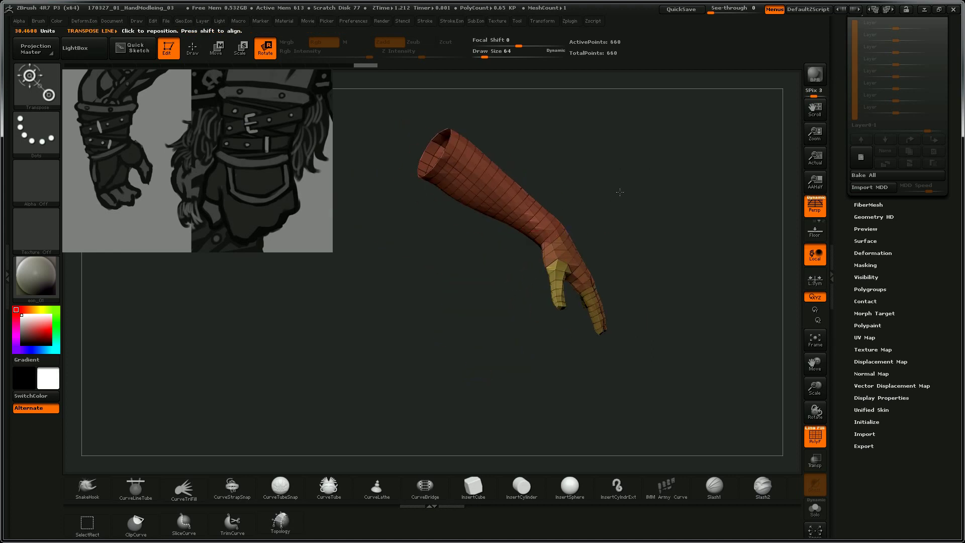
pyautogui.moveTo(549, 237)
pyautogui.mouseDown()
pyautogui.moveTo(655, 253)
pyautogui.moveTo(642, 280)
pyautogui.mouseUp()
pyautogui.press('e')
pyautogui.press('r')
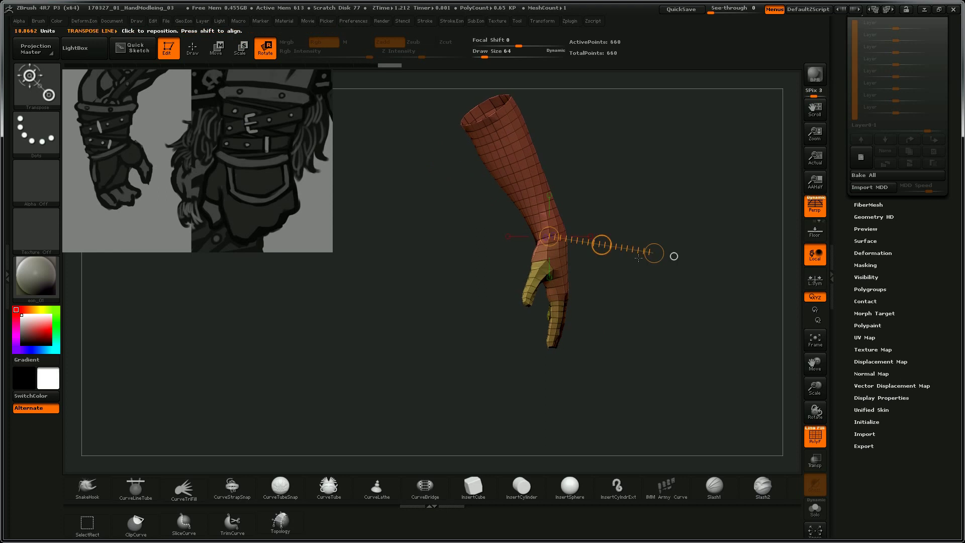
pyautogui.press('w')
pyautogui.moveTo(601, 245); pyautogui.dragTo(594, 262)
# Step: Display the floor grid and move the arm close to the world origin, using views with and without perspective
pyautogui.hotkey('shift', 'p')
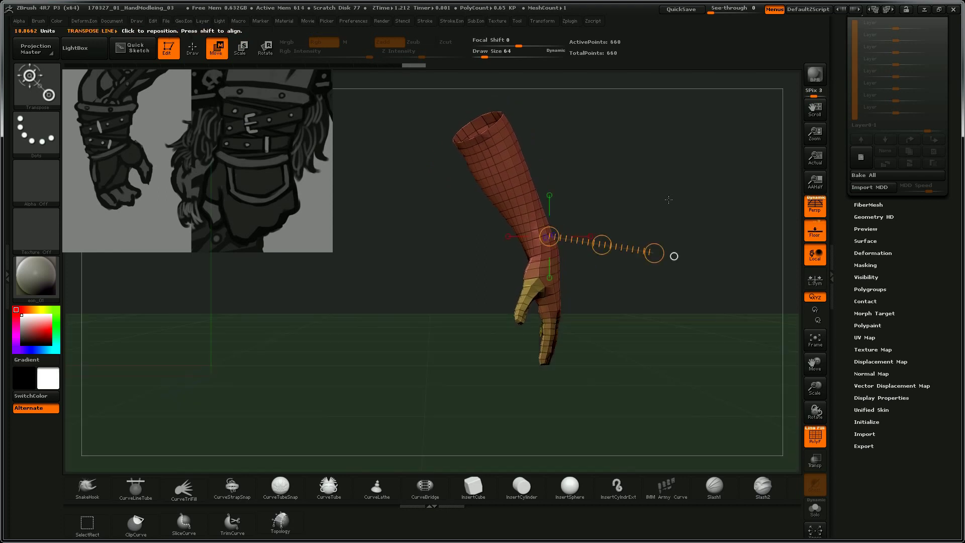
pyautogui.moveTo(682, 169)
pyautogui.mouseDown()
pyautogui.moveTo(670, 251)
pyautogui.moveTo(639, 340)
pyautogui.moveTo(510, 336)
pyautogui.moveTo(617, 340)
pyautogui.moveTo(551, 257)
pyautogui.moveTo(669, 114)
pyautogui.mouseUp()
pyautogui.press('p')
pyautogui.moveTo(620, 175); pyautogui.dragTo(529, 174)
pyautogui.moveTo(603, 281); pyautogui.dragTo(639, 275)
pyautogui.press('p')
pyautogui.press('f')
pyautogui.moveTo(576, 302)
pyautogui.mouseDown()
pyautogui.moveTo(642, 286)
pyautogui.moveTo(674, 246)
pyautogui.moveTo(616, 237)
pyautogui.mouseUp()
pyautogui.press('q')
pyautogui.moveTo(667, 282)
pyautogui.keyDown('alt'); pyautogui.mouseDown()
pyautogui.moveTo(640, 241)
pyautogui.moveTo(592, 209)
pyautogui.moveTo(647, 219)
pyautogui.moveTo(587, 274)
pyautogui.moveTo(536, 249)
pyautogui.moveTo(605, 157)
pyautogui.moveTo(596, 188)
pyautogui.moveTo(631, 184)
pyautogui.moveTo(561, 211)
pyautogui.moveTo(558, 205)
pyautogui.moveTo(594, 204)
pyautogui.mouseUp(); pyautogui.keyUp('alt')
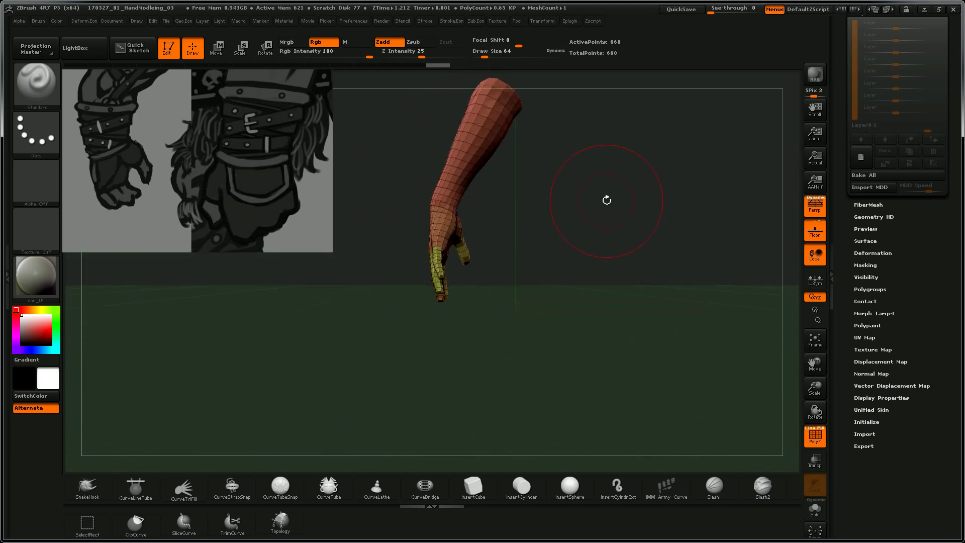
pyautogui.moveTo(588, 167); pyautogui.dragTo(532, 196)
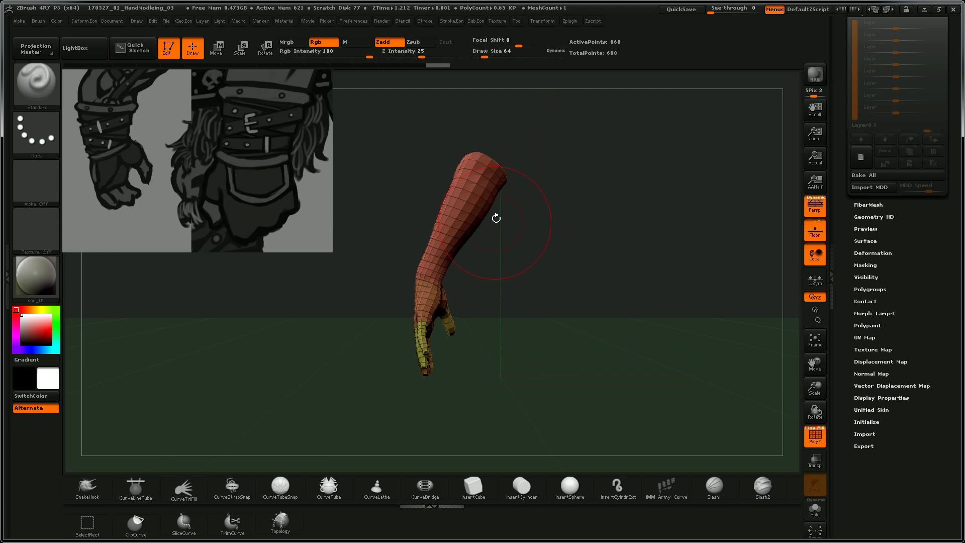
# Step: Rotate the arm with a transpose line drawn from the wrist to straighten its slant
pyautogui.press('w')
pyautogui.moveTo(428, 269); pyautogui.dragTo(520, 293)
pyautogui.press('e')
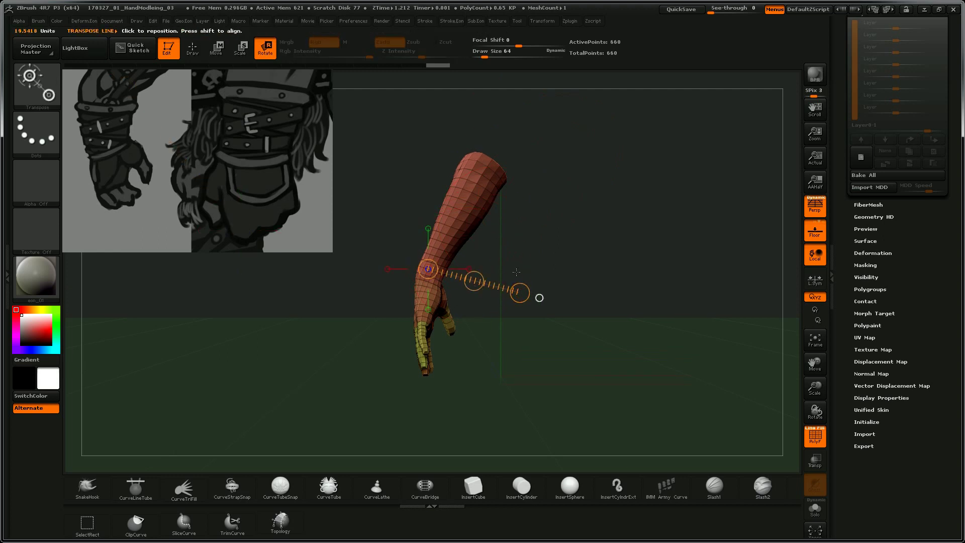
pyautogui.moveTo(540, 297); pyautogui.dragTo(519, 258)
pyautogui.moveTo(559, 198); pyautogui.dragTo(625, 174)
pyautogui.moveTo(491, 253)
pyautogui.mouseDown()
pyautogui.moveTo(618, 302)
pyautogui.moveTo(626, 273)
pyautogui.moveTo(638, 294)
pyautogui.mouseUp()
pyautogui.moveTo(671, 242)
pyautogui.mouseDown()
pyautogui.moveTo(626, 233)
pyautogui.moveTo(662, 228)
pyautogui.moveTo(589, 251)
pyautogui.moveTo(586, 240)
pyautogui.moveTo(659, 243)
pyautogui.mouseUp()
pyautogui.moveTo(553, 147); pyautogui.dragTo(529, 265)
# Step: Turn the arm about its vertical axis with a transpose line in a top view without perspective
pyautogui.press('p')
pyautogui.click(440, 323)
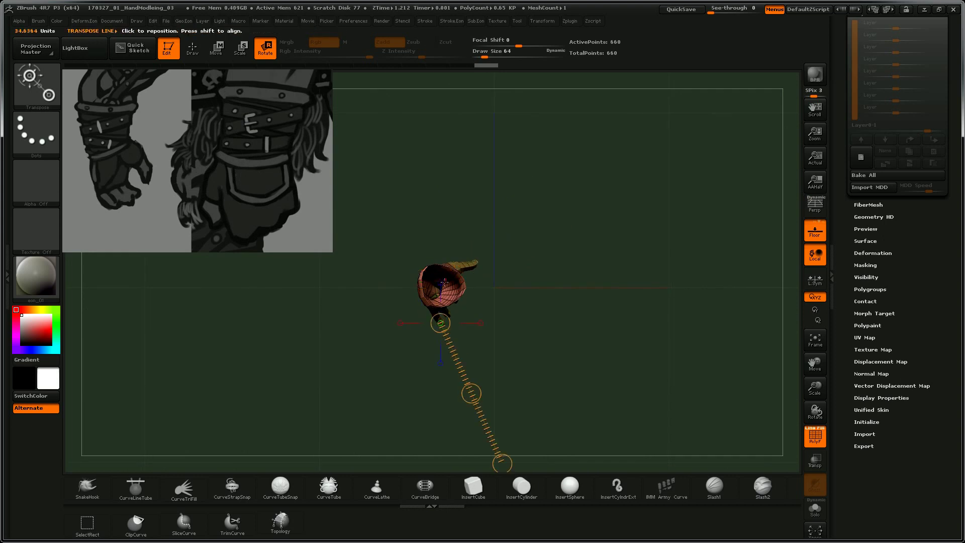
pyautogui.moveTo(425, 287)
pyautogui.mouseDown()
pyautogui.moveTo(491, 179)
pyautogui.moveTo(526, 215)
pyautogui.mouseUp()
pyautogui.keyDown('shift'); pyautogui.moveTo(594, 327); pyautogui.dragTo(559, 308); pyautogui.keyUp('shift')
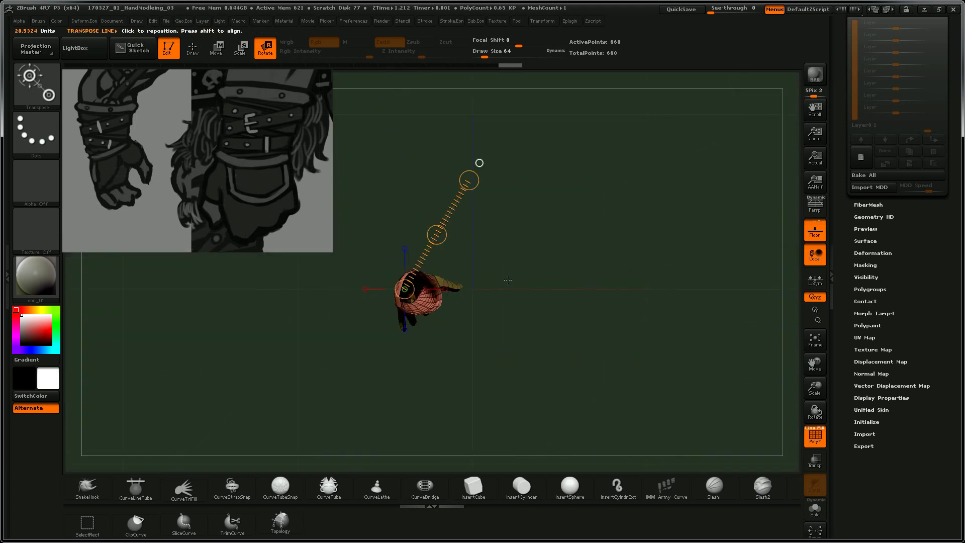
pyautogui.moveTo(421, 302); pyautogui.dragTo(580, 405)
pyautogui.moveTo(405, 289); pyautogui.dragTo(513, 197)
pyautogui.press('p')
# Step: Fine-tune the arm's upright placement with further transpose lines and return to Draw mode
pyautogui.moveTo(610, 302); pyautogui.dragTo(511, 290)
pyautogui.moveTo(471, 327)
pyautogui.mouseDown()
pyautogui.moveTo(499, 305)
pyautogui.moveTo(600, 286)
pyautogui.moveTo(609, 307)
pyautogui.moveTo(631, 294)
pyautogui.moveTo(614, 280)
pyautogui.moveTo(604, 232)
pyautogui.moveTo(642, 280)
pyautogui.moveTo(564, 198)
pyautogui.mouseUp()
pyautogui.press('q')
pyautogui.moveTo(606, 220); pyautogui.dragTo(643, 244)
pyautogui.moveTo(580, 261)
pyautogui.mouseDown()
pyautogui.moveTo(619, 255)
pyautogui.moveTo(622, 267)
pyautogui.mouseUp()
pyautogui.press('w')
pyautogui.moveTo(472, 323)
pyautogui.mouseDown()
pyautogui.moveTo(705, 268)
pyautogui.moveTo(643, 276)
pyautogui.mouseUp()
pyautogui.press('q')
# Step: Select the Inflat brush with draw size 49 and look over the brush palette
pyautogui.press('s')
pyautogui.moveTo(611, 227)
pyautogui.keyDown('alt'); pyautogui.mouseDown()
pyautogui.moveTo(616, 260)
pyautogui.moveTo(604, 178)
pyautogui.mouseUp(); pyautogui.keyUp('alt')
pyautogui.press('b')
pyautogui.press('i')
pyautogui.press('n')
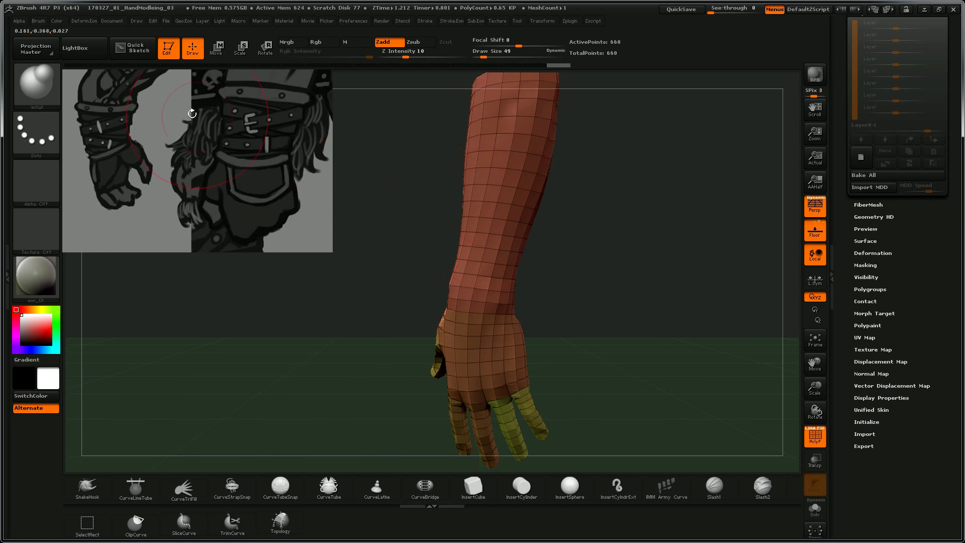
pyautogui.click(39, 21)
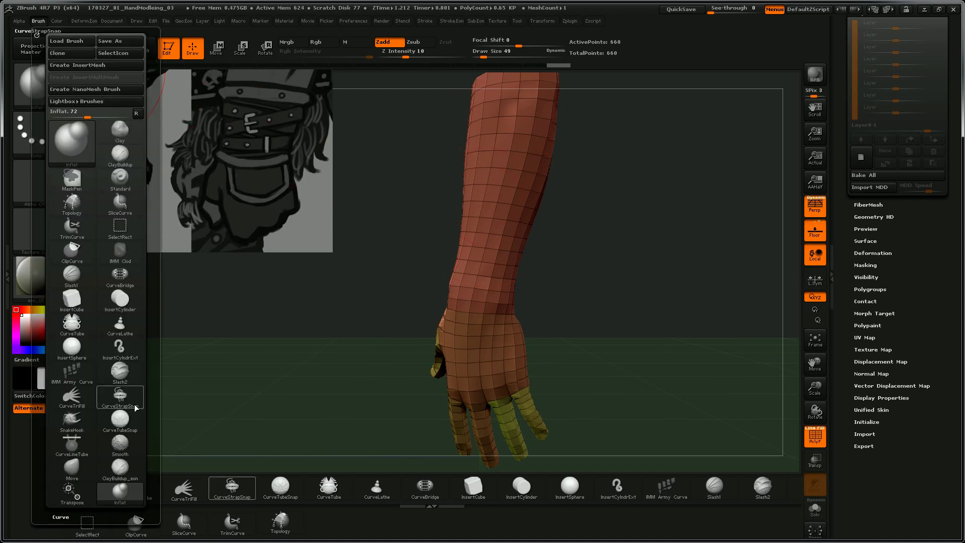
pyautogui.moveTo(154, 424); pyautogui.dragTo(167, 331)
pyautogui.scroll(-5, 166, 330)
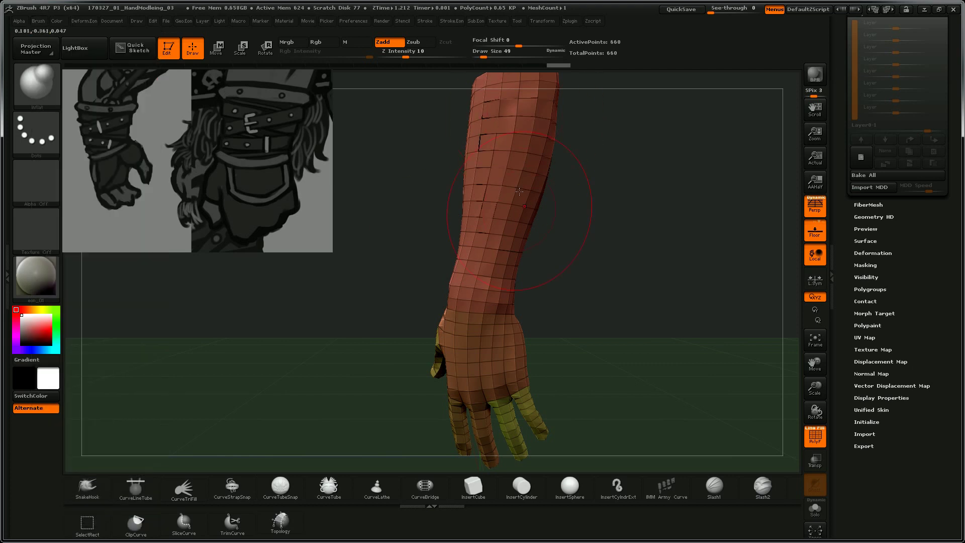
# Step: Turn off the polyframe display and swell the upper forearm with Inflat brush strokes from several sides
pyautogui.hotkey('shift', 'f')
pyautogui.moveTo(508, 169)
pyautogui.mouseDown()
pyautogui.moveTo(505, 211)
pyautogui.moveTo(480, 271)
pyautogui.mouseUp()
pyautogui.moveTo(474, 176); pyautogui.dragTo(459, 256)
pyautogui.moveTo(515, 214); pyautogui.dragTo(612, 205)
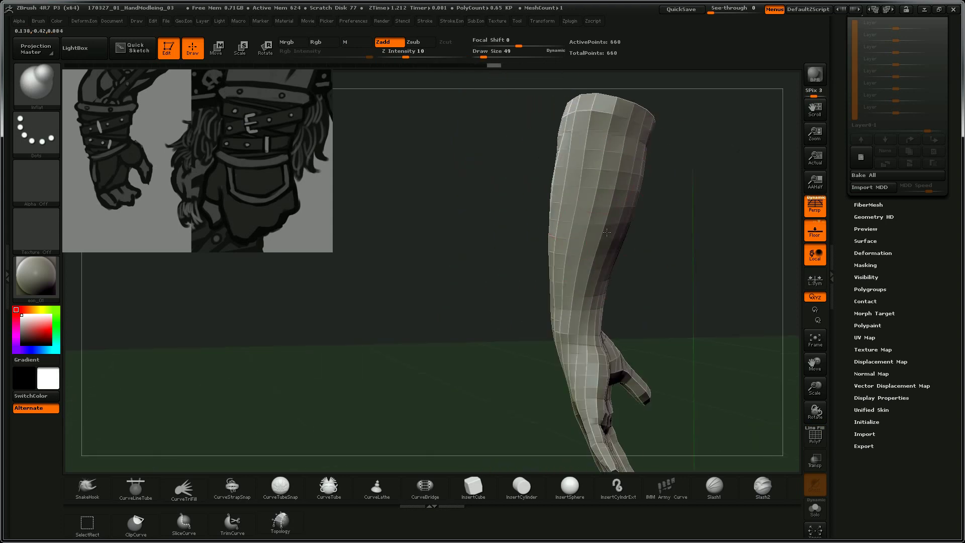
pyautogui.moveTo(526, 209); pyautogui.dragTo(558, 170)
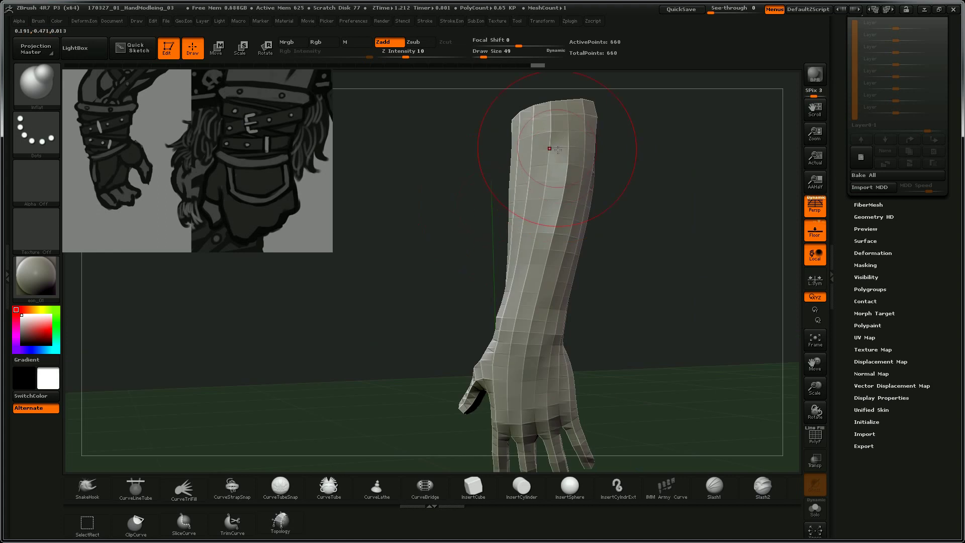
pyautogui.moveTo(537, 134); pyautogui.dragTo(531, 187)
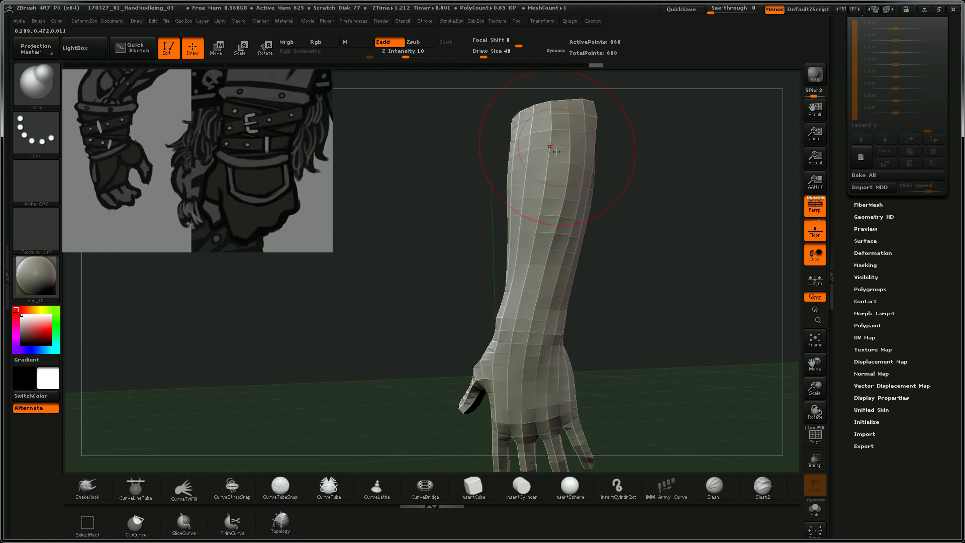
pyautogui.moveTo(686, 221)
pyautogui.mouseDown()
pyautogui.moveTo(588, 146)
pyautogui.moveTo(585, 165)
pyautogui.mouseUp()
pyautogui.moveTo(663, 167); pyautogui.dragTo(611, 186)
pyautogui.moveTo(610, 131)
pyautogui.mouseDown()
pyautogui.moveTo(630, 165)
pyautogui.moveTo(621, 176)
pyautogui.mouseUp()
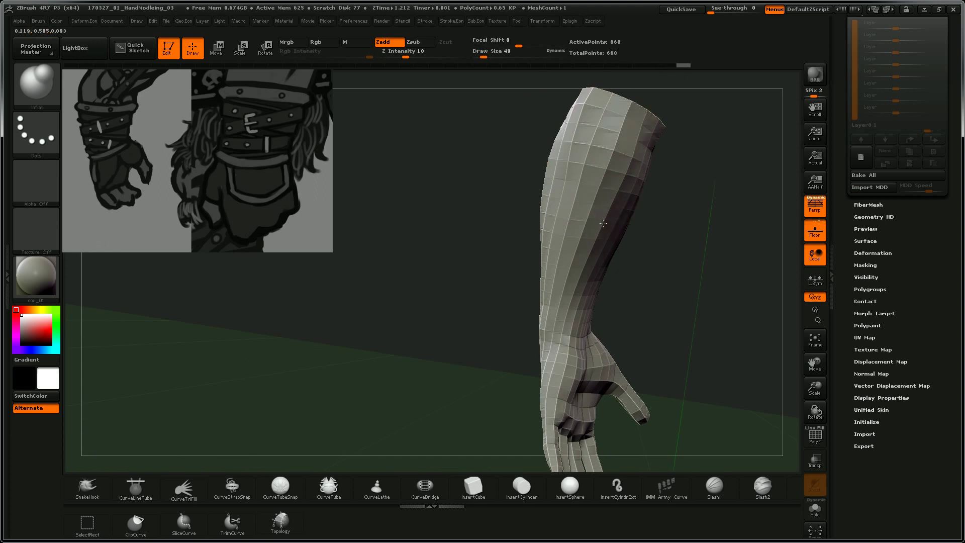
# Step: Switch to the Move brush and pull both edges of the wrist and lower forearm outward from the back of the hand
pyautogui.moveTo(695, 236); pyautogui.dragTo(668, 211)
pyautogui.moveTo(658, 320)
pyautogui.mouseDown()
pyautogui.moveTo(719, 176)
pyautogui.moveTo(659, 194)
pyautogui.moveTo(655, 217)
pyautogui.mouseUp()
pyautogui.moveTo(671, 250); pyautogui.dragTo(668, 212)
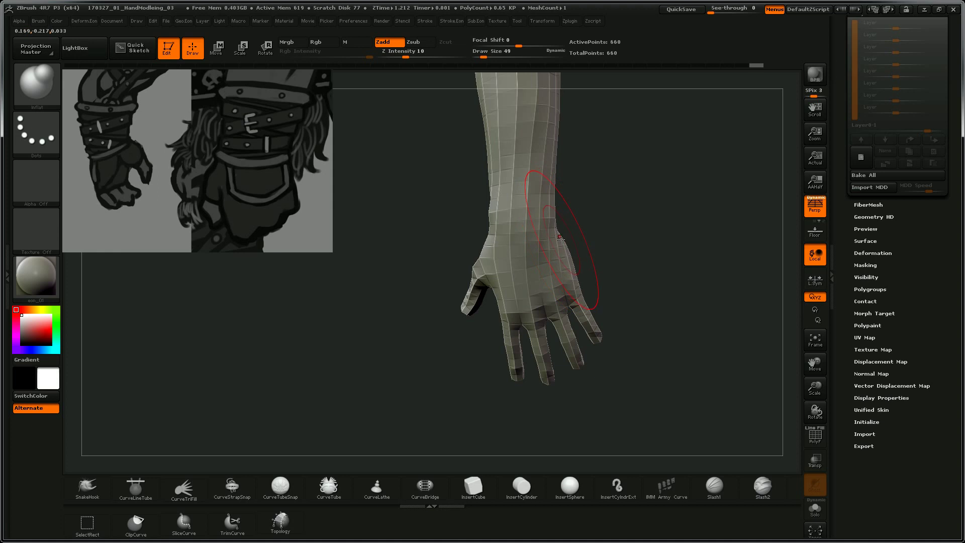
pyautogui.press('b')
pyautogui.press('m')
pyautogui.press('v')
pyautogui.moveTo(552, 212); pyautogui.dragTo(556, 212)
pyautogui.moveTo(494, 162); pyautogui.dragTo(489, 161)
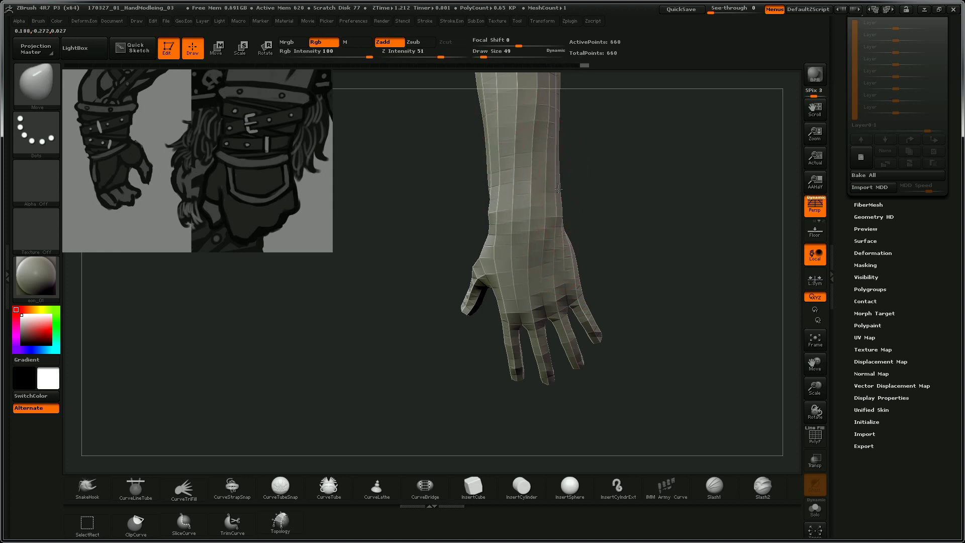
# Step: Enlarge the Move brush to draw size 61 and widen the forearm and wrist outlines from the palm side
pyautogui.moveTo(652, 272); pyautogui.dragTo(634, 232)
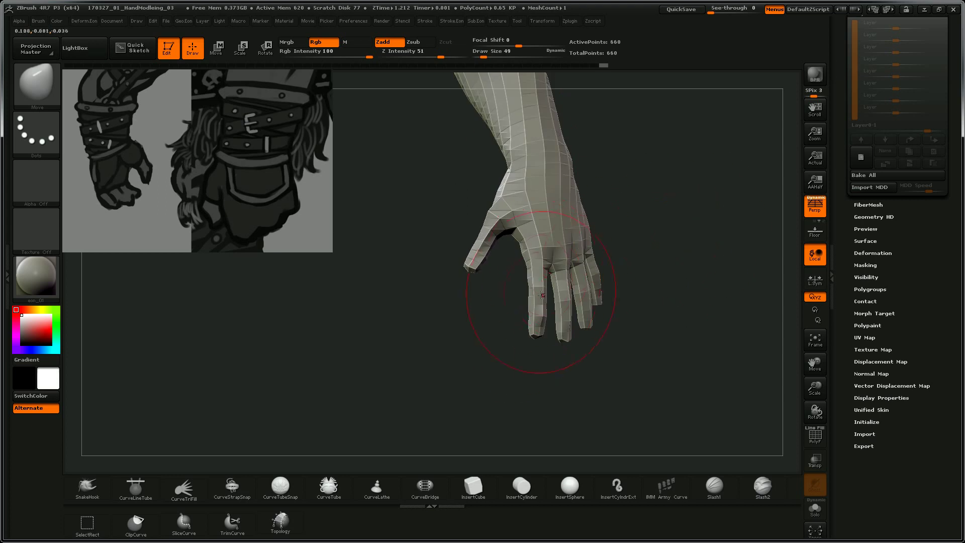
pyautogui.moveTo(649, 317); pyautogui.dragTo(641, 195)
pyautogui.press('s')
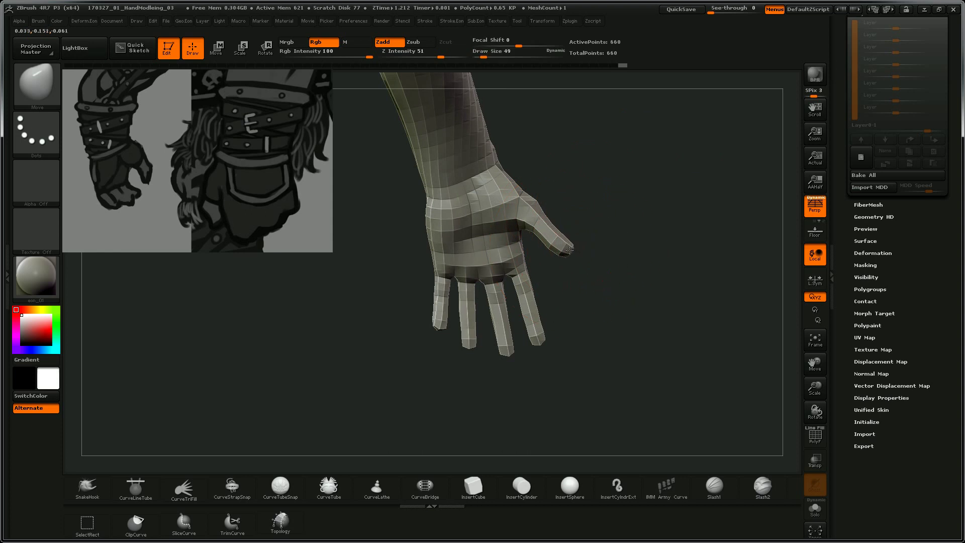
pyautogui.moveTo(530, 240)
pyautogui.mouseDown()
pyautogui.moveTo(538, 226)
pyautogui.moveTo(622, 200)
pyautogui.moveTo(503, 236)
pyautogui.mouseUp()
pyautogui.press('s')
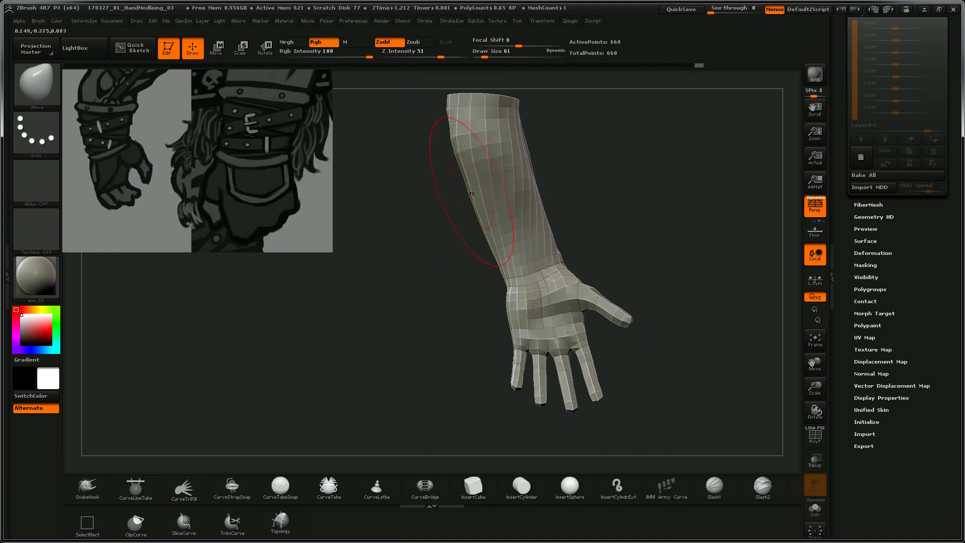
pyautogui.moveTo(447, 122); pyautogui.dragTo(441, 124)
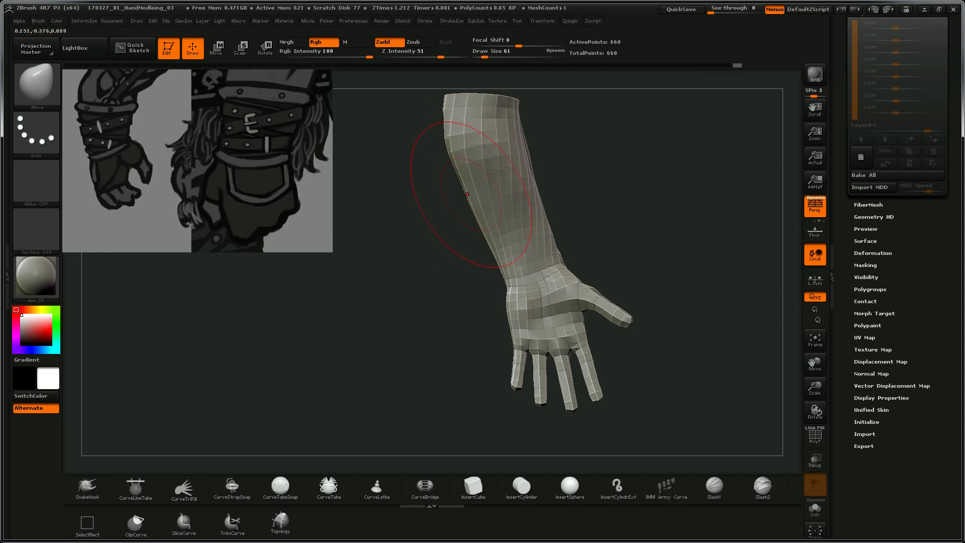
pyautogui.moveTo(512, 283); pyautogui.dragTo(507, 286)
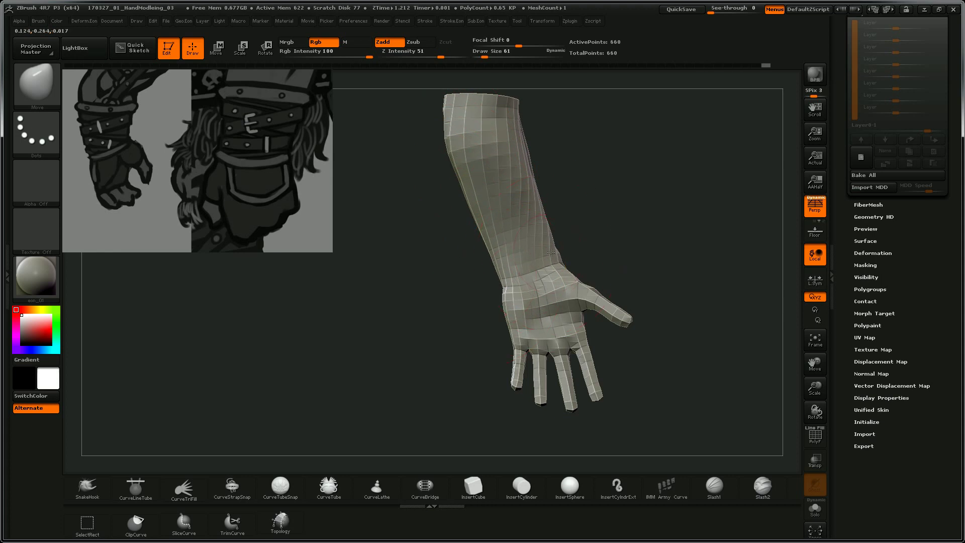
pyautogui.moveTo(537, 233); pyautogui.dragTo(542, 231)
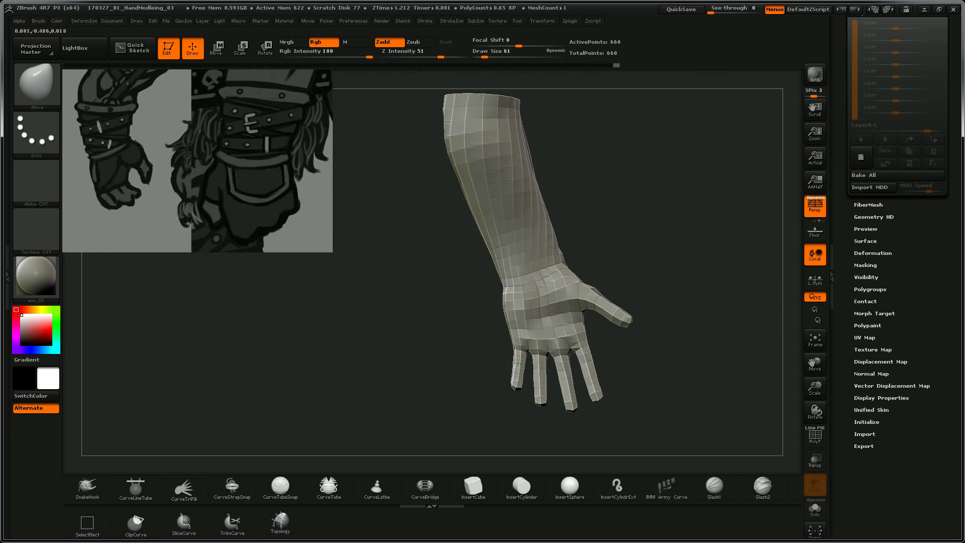
# Step: Nudge the forearm, wrist and hand contours into shape from further angles with a resized Move brush
pyautogui.moveTo(591, 120); pyautogui.dragTo(491, 129)
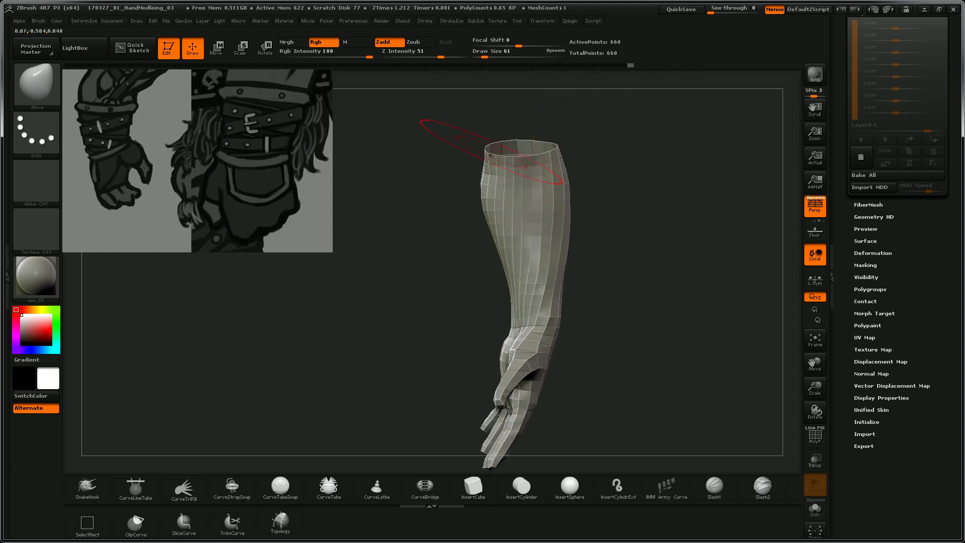
pyautogui.moveTo(487, 208); pyautogui.dragTo(591, 150)
pyautogui.press('s')
pyautogui.moveTo(506, 260); pyautogui.dragTo(510, 257)
pyautogui.moveTo(478, 313); pyautogui.dragTo(481, 310)
pyautogui.moveTo(539, 352); pyautogui.dragTo(544, 350)
# Step: Adjust the wrist and palm form with the Move brush at draw size 49
pyautogui.moveTo(668, 312)
pyautogui.mouseDown()
pyautogui.moveTo(622, 288)
pyautogui.moveTo(646, 257)
pyautogui.moveTo(648, 158)
pyautogui.moveTo(683, 162)
pyautogui.moveTo(703, 197)
pyautogui.moveTo(678, 231)
pyautogui.mouseUp()
pyautogui.moveTo(537, 285); pyautogui.dragTo(533, 289)
pyautogui.press('s')
pyautogui.moveTo(526, 351); pyautogui.dragTo(518, 361)
pyautogui.moveTo(531, 303); pyautogui.dragTo(527, 284)
pyautogui.moveTo(534, 203); pyautogui.dragTo(522, 170)
pyautogui.moveTo(542, 286); pyautogui.dragTo(537, 289)
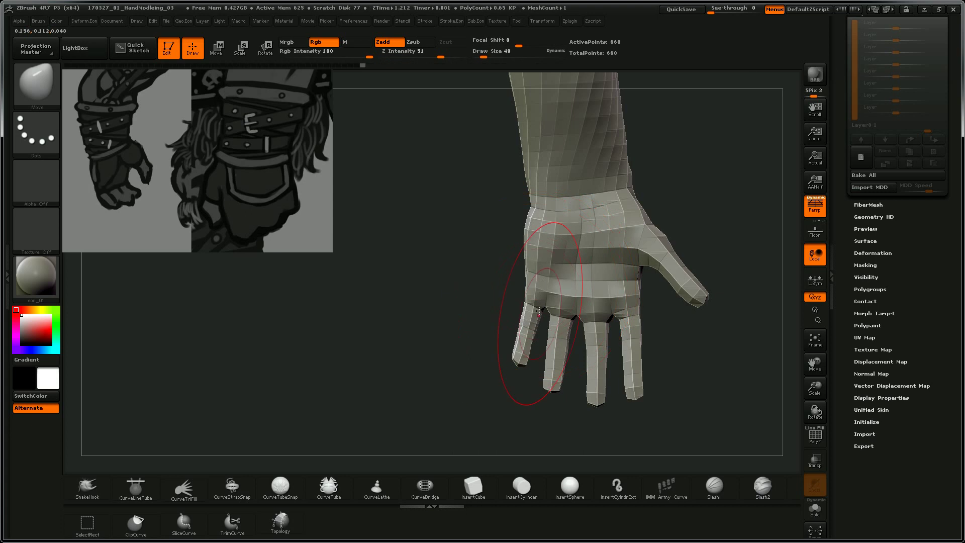
# Step: Spread the little and ring fingers outward and adjust the outer edge of the hand with the Move brush
pyautogui.moveTo(521, 357); pyautogui.dragTo(510, 359)
pyautogui.moveTo(550, 387); pyautogui.dragTo(542, 387)
pyautogui.moveTo(525, 308); pyautogui.dragTo(521, 307)
pyautogui.moveTo(739, 382); pyautogui.dragTo(646, 290)
pyautogui.moveTo(678, 232)
pyautogui.keyDown('alt'); pyautogui.mouseDown()
pyautogui.moveTo(682, 254)
pyautogui.moveTo(685, 217)
pyautogui.moveTo(703, 311)
pyautogui.mouseUp(); pyautogui.keyUp('alt')
pyautogui.moveTo(629, 297); pyautogui.dragTo(621, 293)
# Step: Refine the forearm's side profile with the Move brush at draw size 54
pyautogui.moveTo(523, 205)
pyautogui.mouseDown()
pyautogui.moveTo(564, 214)
pyautogui.moveTo(559, 195)
pyautogui.mouseUp()
pyautogui.press('s')
pyautogui.moveTo(565, 162); pyautogui.dragTo(556, 160)
pyautogui.moveTo(557, 202); pyautogui.dragTo(685, 241)
pyautogui.moveTo(541, 290)
pyautogui.mouseDown(button='right')
pyautogui.moveTo(568, 307)
pyautogui.moveTo(654, 219)
pyautogui.moveTo(687, 250)
pyautogui.moveTo(633, 216)
pyautogui.moveTo(633, 232)
pyautogui.mouseUp(button='right')
pyautogui.press('s')
pyautogui.moveTo(552, 273); pyautogui.dragTo(552, 273)
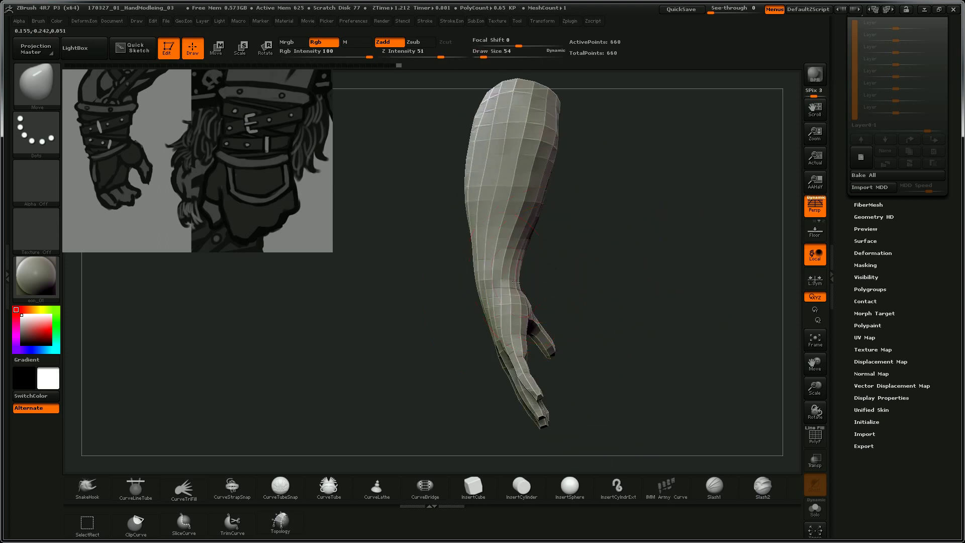
# Step: Show the arm from the palm side in the Flat Color material to check its silhouette
pyautogui.moveTo(510, 280)
pyautogui.mouseDown()
pyautogui.moveTo(620, 285)
pyautogui.moveTo(624, 210)
pyautogui.moveTo(606, 226)
pyautogui.mouseUp()
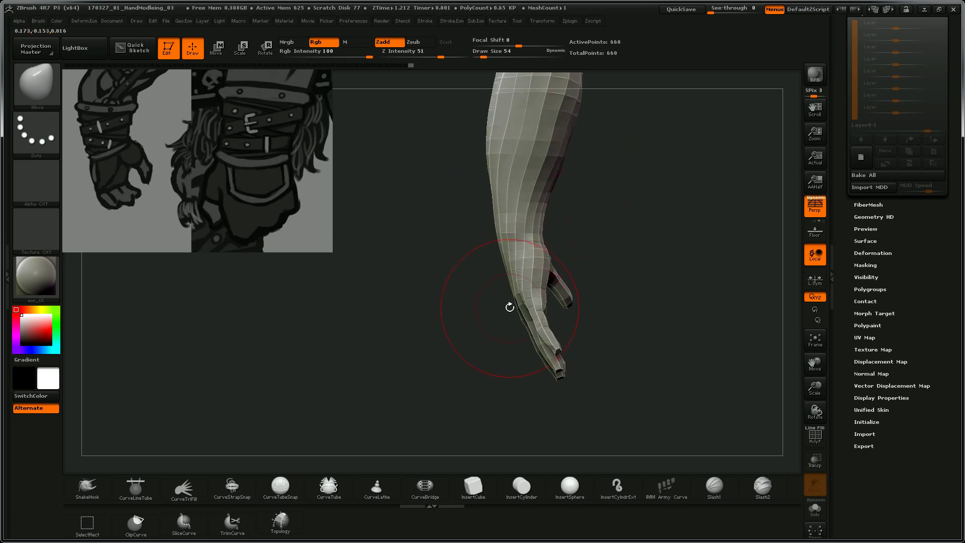
pyautogui.moveTo(577, 284); pyautogui.dragTo(653, 231)
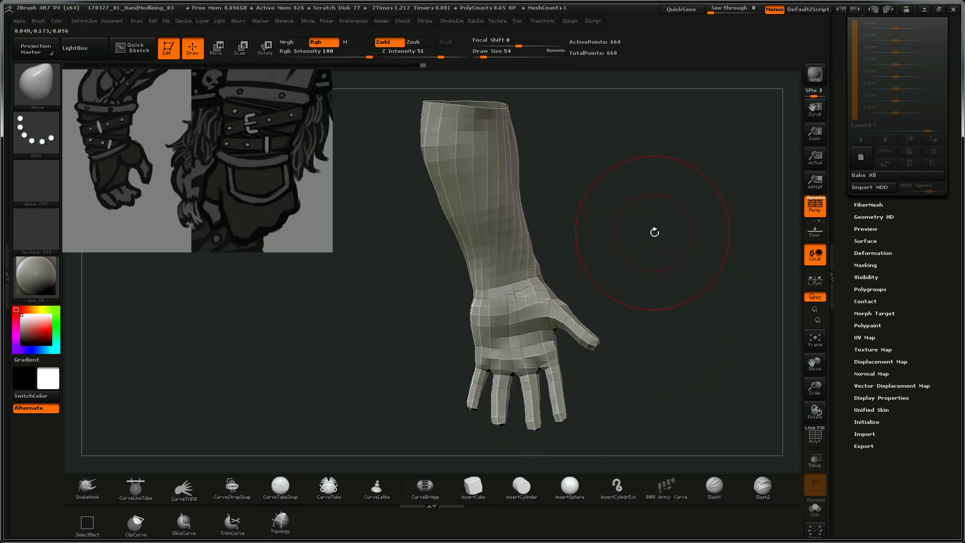
pyautogui.click(44, 282)
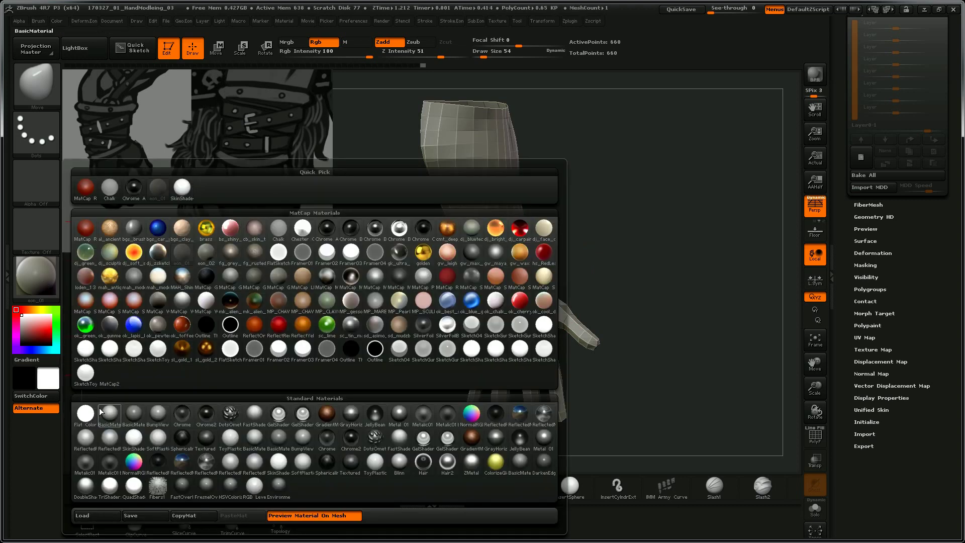
pyautogui.click(88, 415)
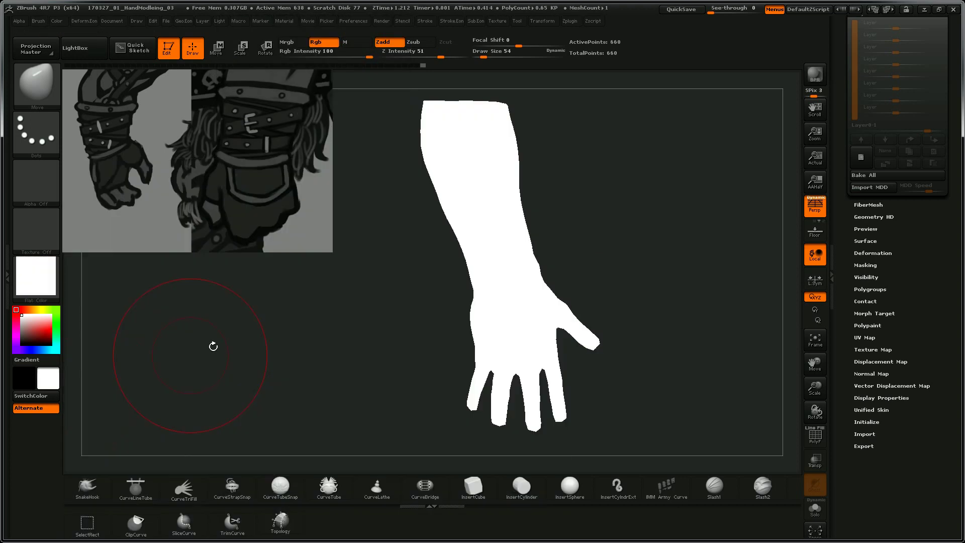
pyautogui.hotkey('ctrl', 'shift')
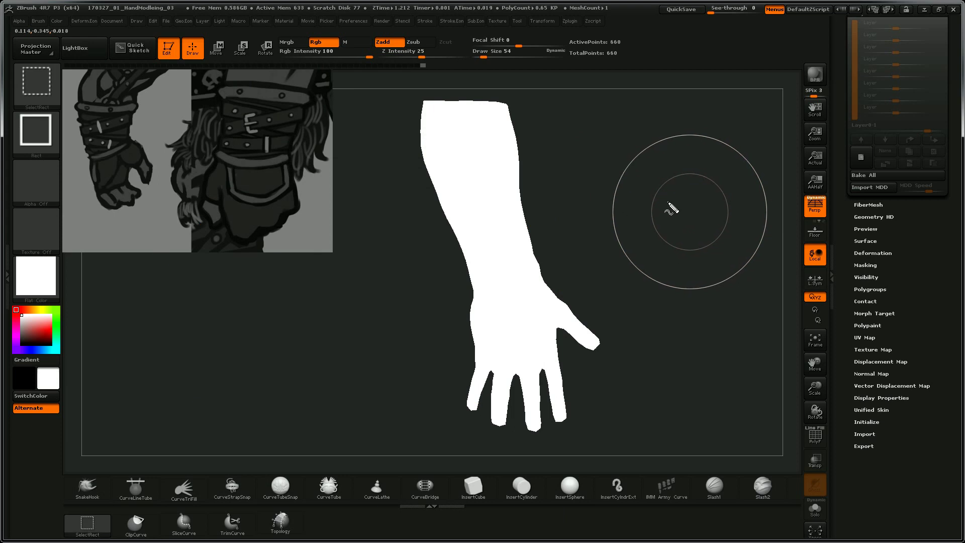
pyautogui.moveTo(506, 90); pyautogui.dragTo(518, 146)
pyautogui.moveTo(429, 100); pyautogui.dragTo(426, 162)
pyautogui.moveTo(472, 283); pyautogui.dragTo(470, 308)
pyautogui.moveTo(476, 362); pyautogui.dragTo(472, 374)
pyautogui.moveTo(466, 400); pyautogui.dragTo(494, 426)
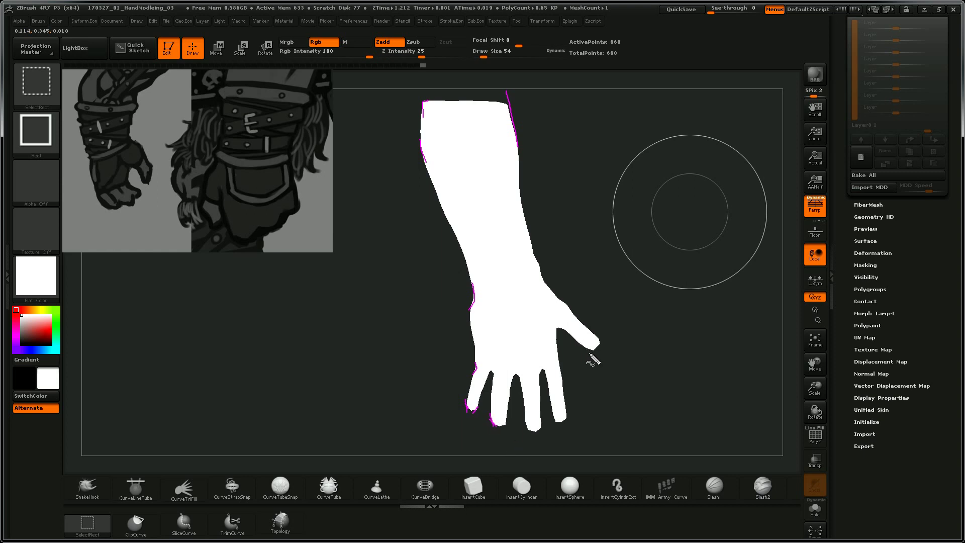
pyautogui.moveTo(586, 356); pyautogui.dragTo(596, 343)
pyautogui.moveTo(418, 100); pyautogui.dragTo(431, 84)
pyautogui.hotkey('ctrl', 'z')
pyautogui.moveTo(414, 96); pyautogui.dragTo(423, 101)
pyautogui.moveTo(425, 93); pyautogui.dragTo(422, 101)
pyautogui.moveTo(570, 295); pyautogui.dragTo(567, 305)
pyautogui.click(602, 340)
pyautogui.click(559, 331)
pyautogui.click(568, 420)
pyautogui.click(567, 382)
pyautogui.click(541, 263)
pyautogui.click(519, 187)
pyautogui.click(472, 291)
pyautogui.click(472, 346)
pyautogui.click(473, 365)
pyautogui.click(467, 405)
pyautogui.click(540, 262)
pyautogui.click(544, 280)
pyautogui.moveTo(76, 87); pyautogui.dragTo(91, 166)
pyautogui.moveTo(134, 122); pyautogui.dragTo(136, 93)
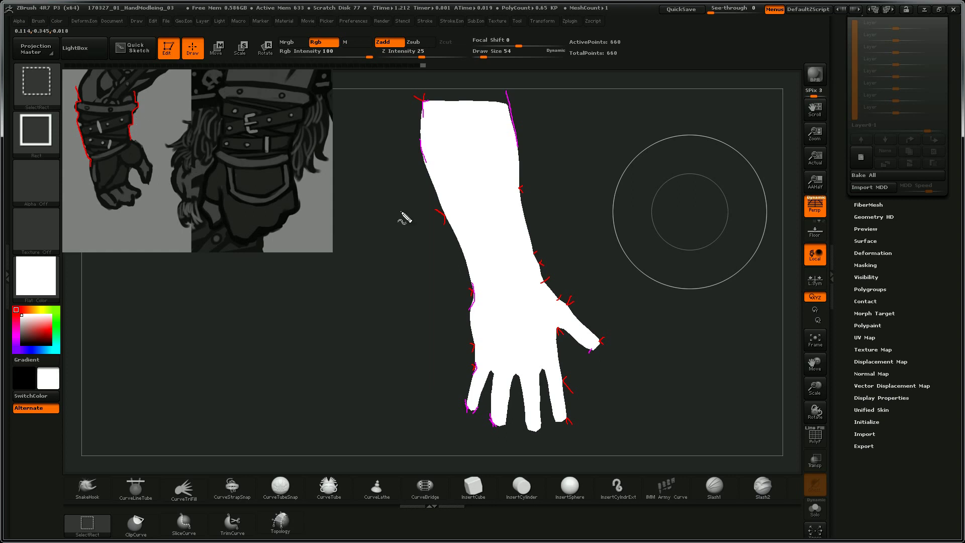
pyautogui.press('Escape')
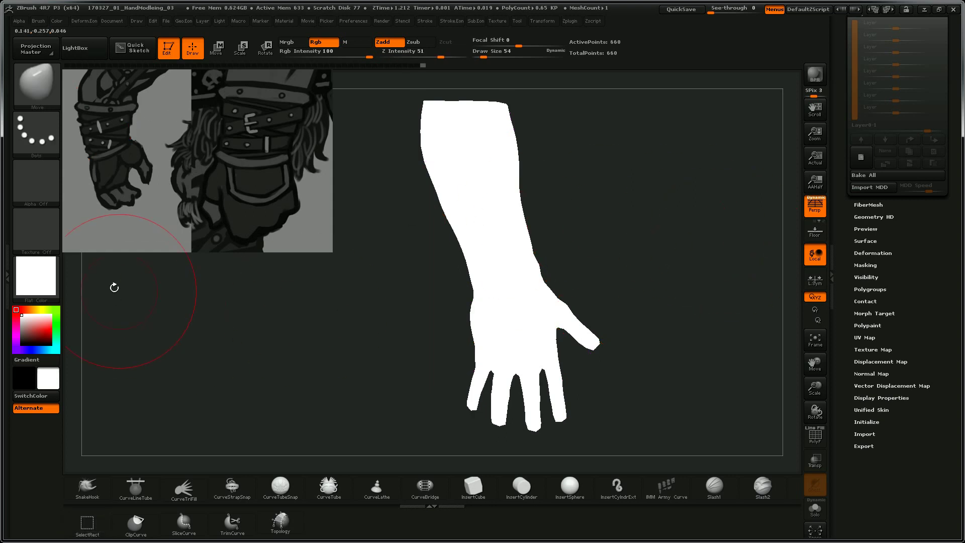
# Step: Push out the mid-forearm contours from the back of the hand using Move brush draw sizes 74 and 67
pyautogui.moveTo(640, 206)
pyautogui.mouseDown()
pyautogui.moveTo(650, 216)
pyautogui.moveTo(628, 233)
pyautogui.moveTo(657, 189)
pyautogui.moveTo(663, 202)
pyautogui.moveTo(608, 206)
pyautogui.moveTo(637, 198)
pyautogui.moveTo(615, 196)
pyautogui.moveTo(638, 189)
pyautogui.moveTo(611, 195)
pyautogui.moveTo(625, 186)
pyautogui.moveTo(677, 188)
pyautogui.mouseUp()
pyautogui.moveTo(681, 229); pyautogui.dragTo(660, 183)
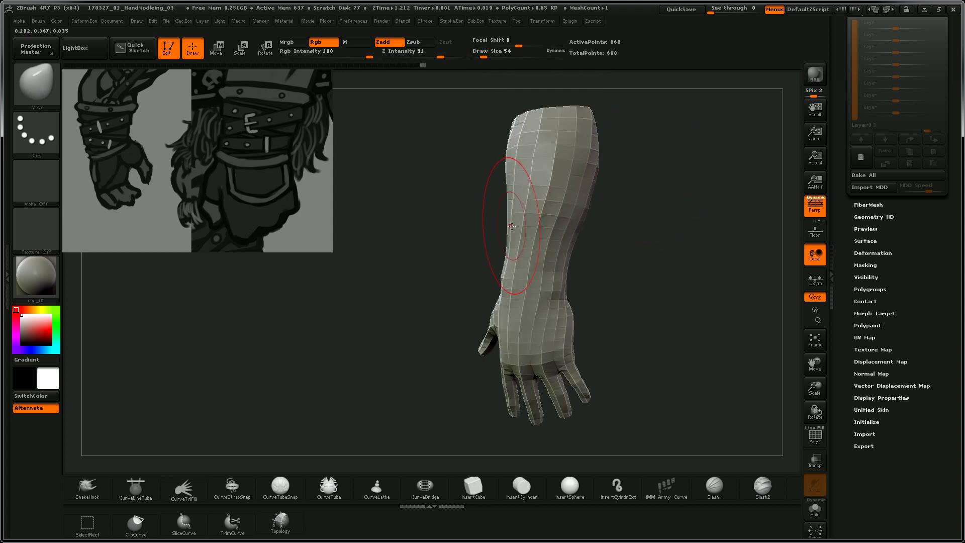
pyautogui.press('s')
pyautogui.moveTo(512, 225); pyautogui.dragTo(515, 226)
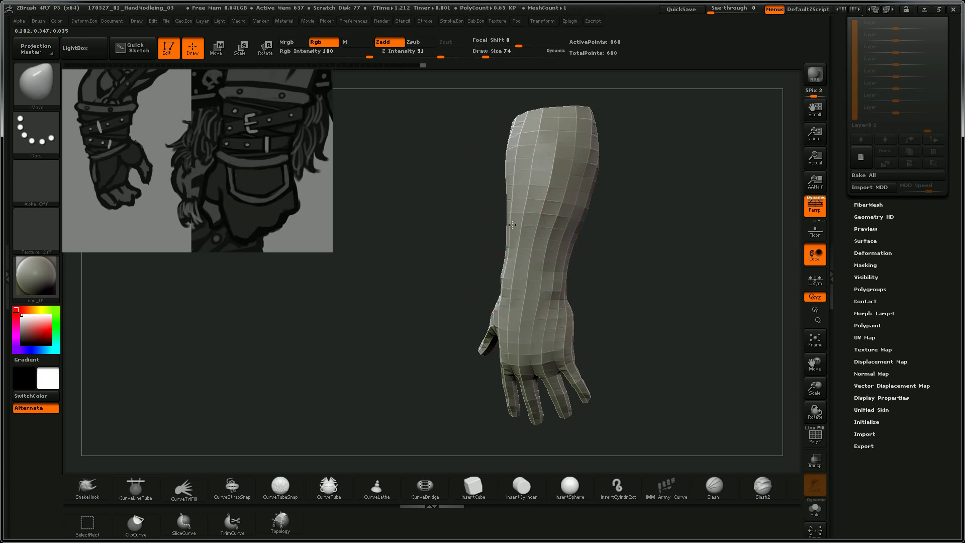
pyautogui.press('s')
pyautogui.press('s')
pyautogui.moveTo(578, 231); pyautogui.dragTo(580, 241)
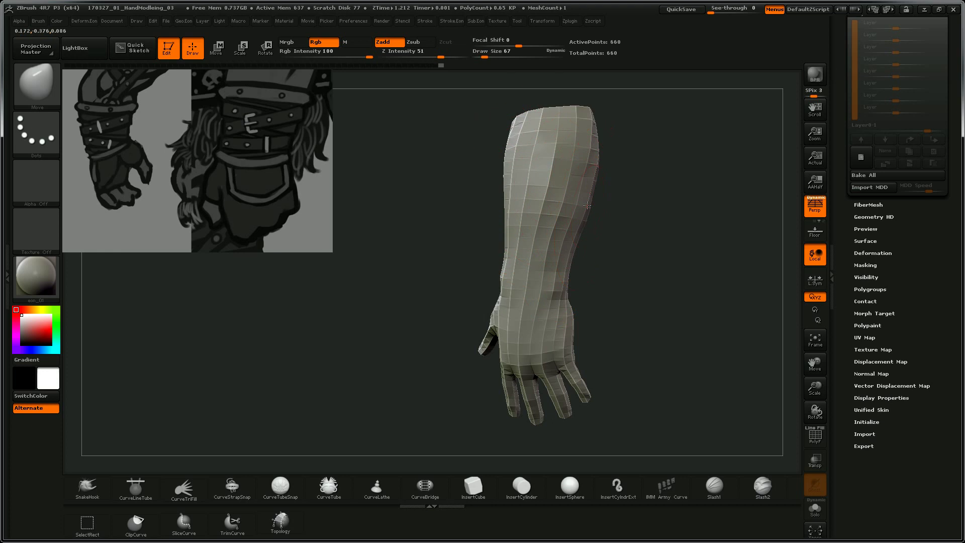
# Step: Reshape the upper and middle forearm from the thumb side, reducing the Move brush to draw size 61
pyautogui.moveTo(484, 107); pyautogui.dragTo(538, 128)
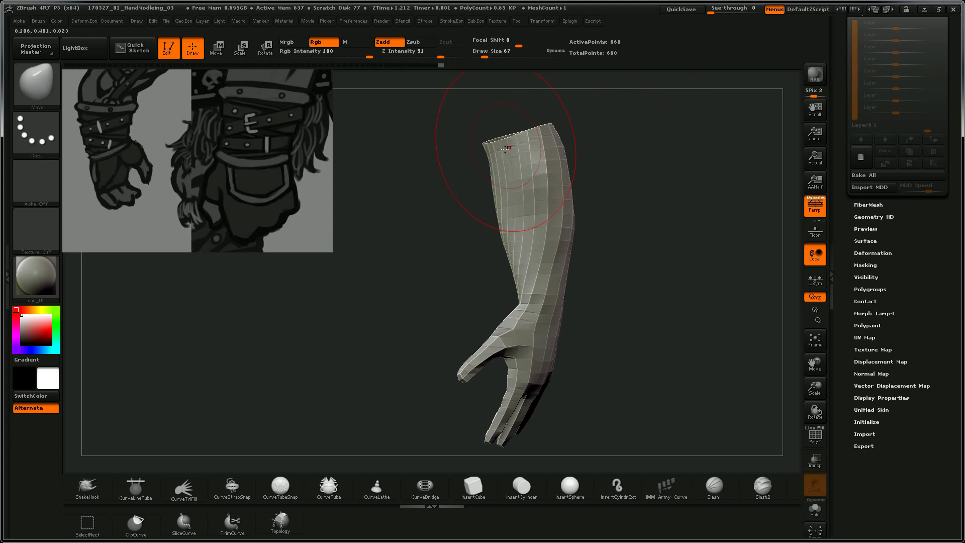
pyautogui.moveTo(508, 156); pyautogui.dragTo(502, 153)
pyautogui.moveTo(582, 108)
pyautogui.mouseDown()
pyautogui.moveTo(548, 119)
pyautogui.moveTo(620, 144)
pyautogui.mouseUp()
pyautogui.press('s')
pyautogui.moveTo(547, 206); pyautogui.dragTo(550, 204)
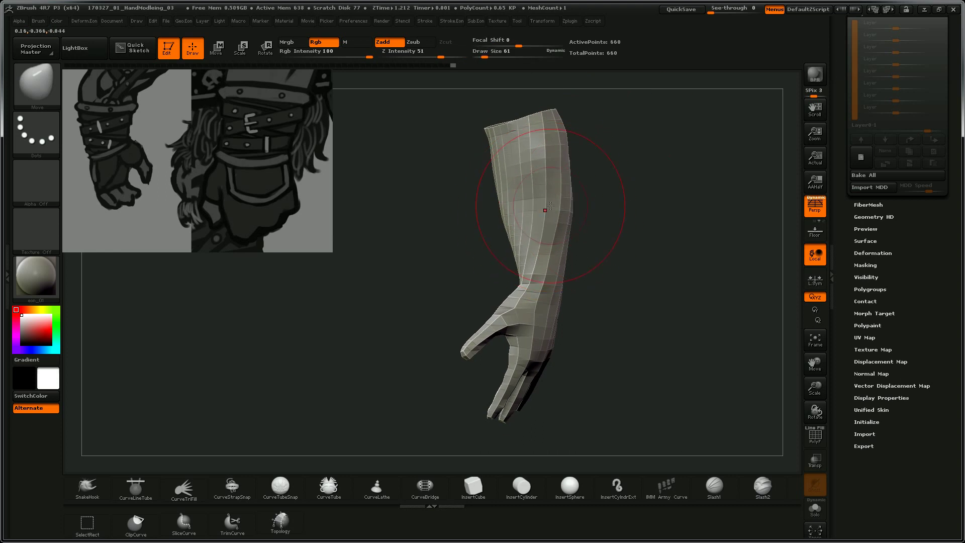
pyautogui.moveTo(461, 226); pyautogui.dragTo(508, 233)
# Step: Adjust the inner forearm and the thumb side of the wrist from the palm view, using Move brush draw sizes 61 to 43
pyautogui.keyDown('alt'); pyautogui.moveTo(578, 210); pyautogui.dragTo(657, 176); pyautogui.keyUp('alt')
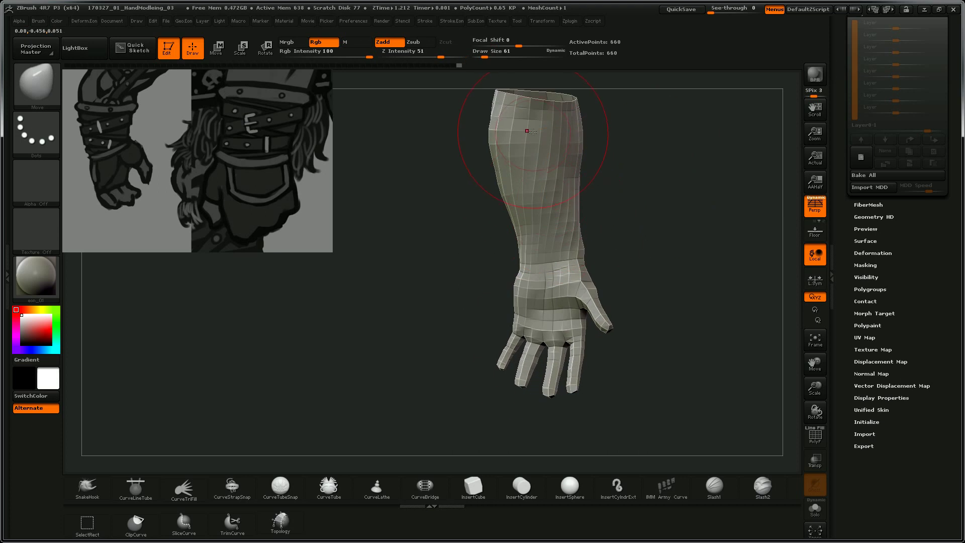
pyautogui.moveTo(533, 141); pyautogui.dragTo(531, 142)
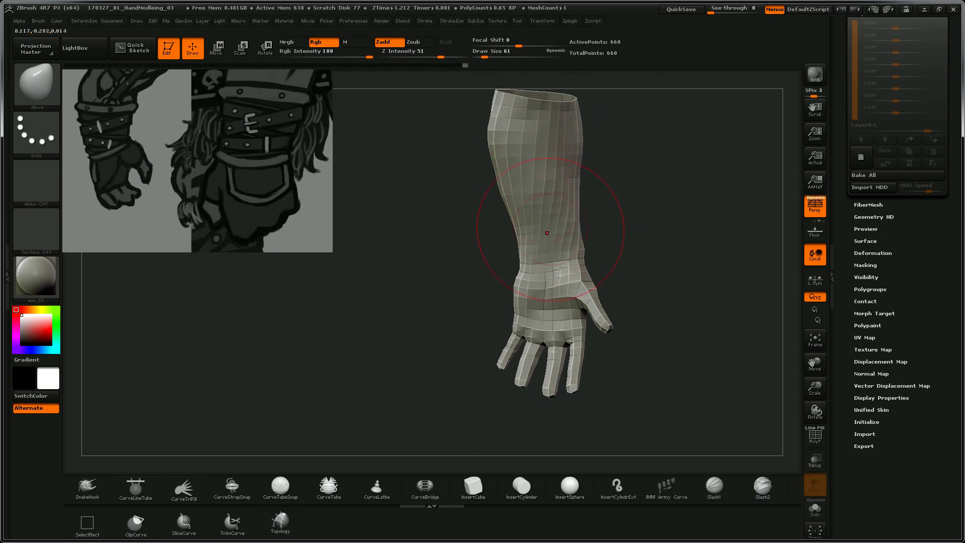
pyautogui.press('s')
pyautogui.moveTo(547, 233); pyautogui.dragTo(550, 224)
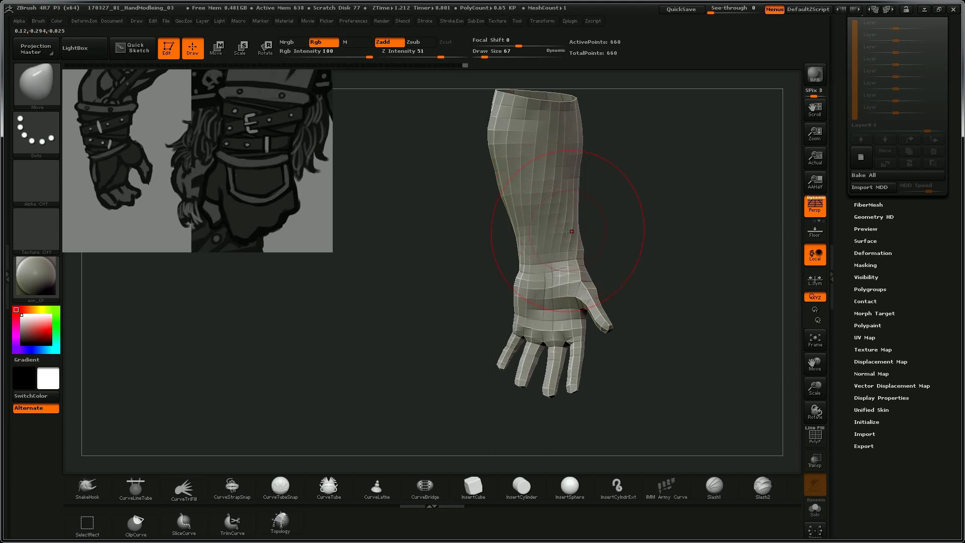
pyautogui.press('s')
pyautogui.moveTo(590, 249); pyautogui.dragTo(586, 249)
# Step: Try subdividing the arm mesh to preview its smoothed form, and undo the subdivisions
pyautogui.moveTo(636, 230)
pyautogui.mouseDown()
pyautogui.moveTo(604, 240)
pyautogui.moveTo(582, 280)
pyautogui.moveTo(652, 209)
pyautogui.mouseUp()
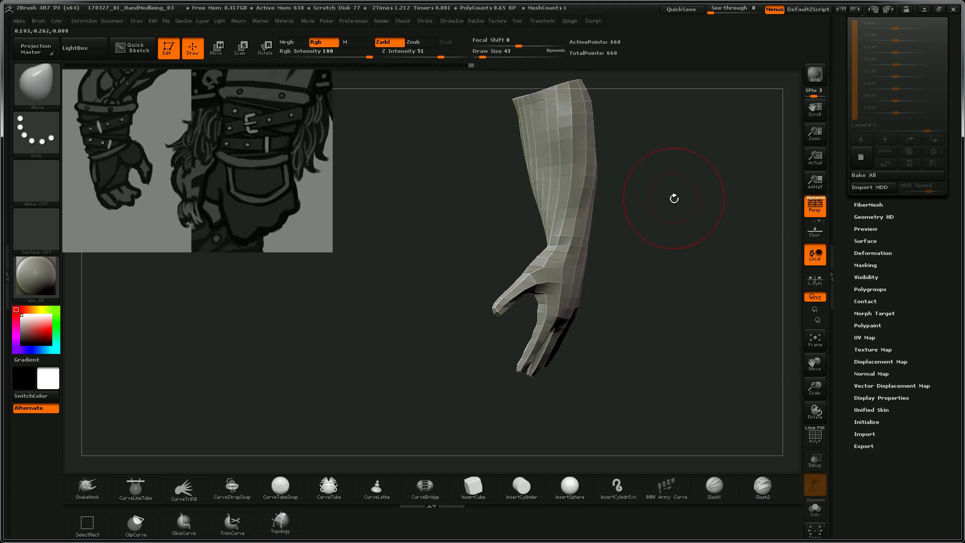
pyautogui.hotkey('ctrl', 'd')
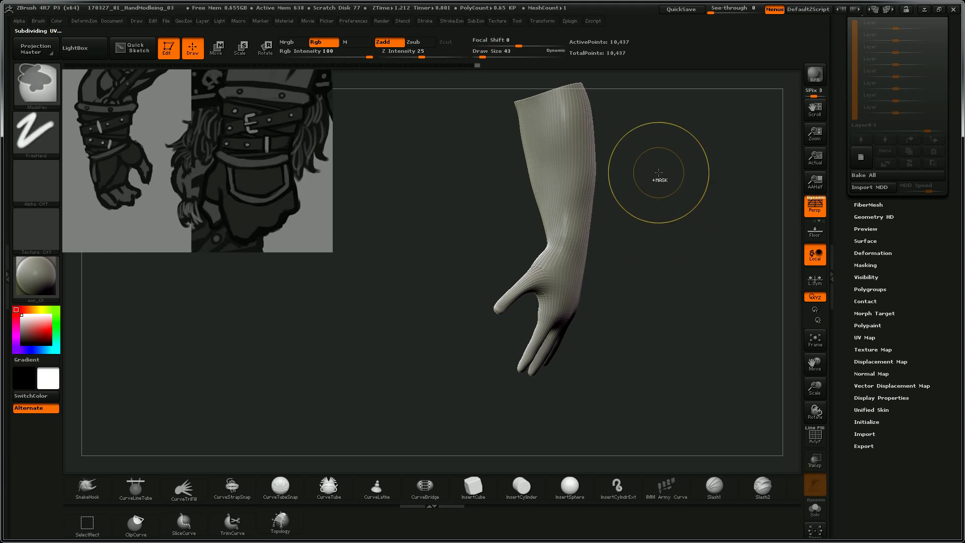
pyautogui.hotkey('ctrl', 'z')
pyautogui.moveTo(686, 227)
pyautogui.mouseDown()
pyautogui.moveTo(709, 223)
pyautogui.moveTo(668, 214)
pyautogui.moveTo(663, 223)
pyautogui.moveTo(646, 209)
pyautogui.moveTo(649, 255)
pyautogui.moveTo(661, 264)
pyautogui.moveTo(628, 262)
pyautogui.mouseUp()
pyautogui.press('ctrl')
pyautogui.hotkey('ctrl', 'd')
pyautogui.press('ctrl')
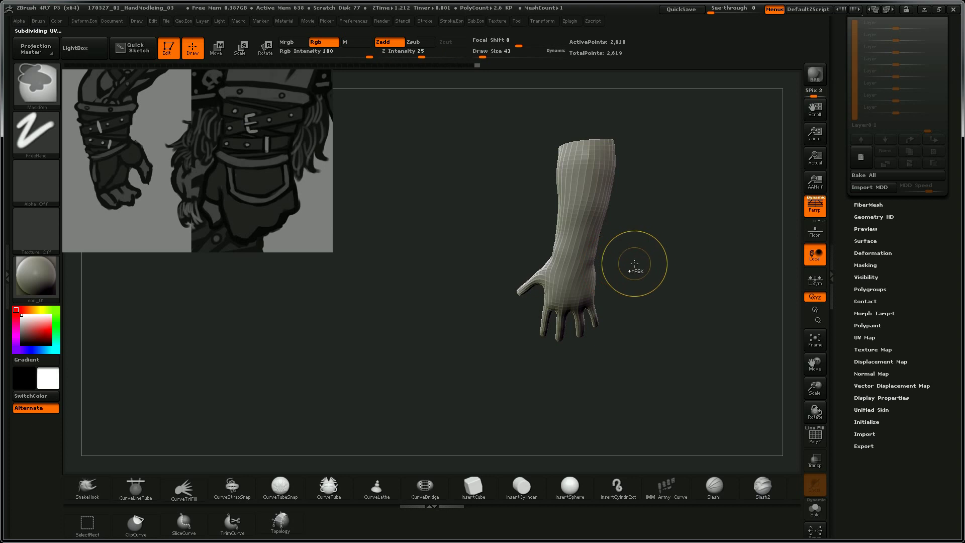
pyautogui.hotkey('ctrl', 'd')
pyautogui.moveTo(641, 247)
pyautogui.mouseDown()
pyautogui.moveTo(679, 219)
pyautogui.moveTo(611, 228)
pyautogui.mouseUp()
pyautogui.hotkey('ctrl', 'z')
pyautogui.hotkey('ctrl', 'z')
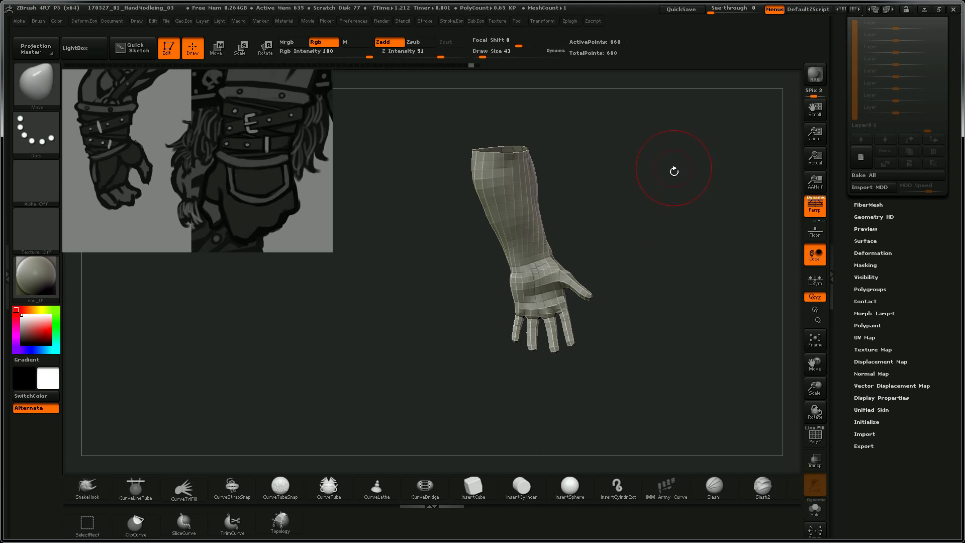
# Step: Try a smoothed subdivision of the arm mesh, and switch to the Inflat brush
pyautogui.moveTo(668, 196)
pyautogui.mouseDown()
pyautogui.moveTo(686, 226)
pyautogui.moveTo(688, 196)
pyautogui.moveTo(608, 225)
pyautogui.mouseUp()
pyautogui.press('ctrl')
pyautogui.hotkey('ctrl', 'd')
pyautogui.moveTo(490, 338); pyautogui.dragTo(479, 357)
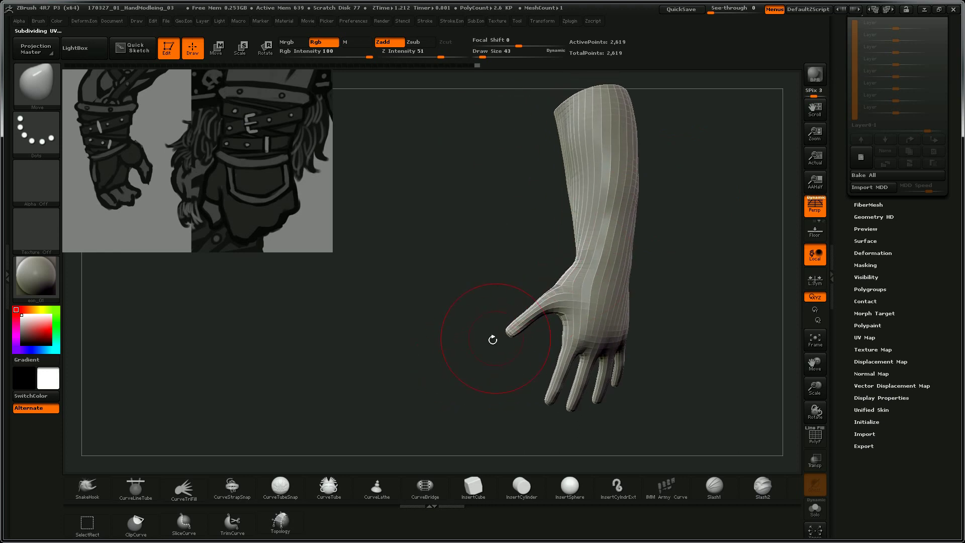
pyautogui.press('b')
pyautogui.press('i')
pyautogui.press('n')
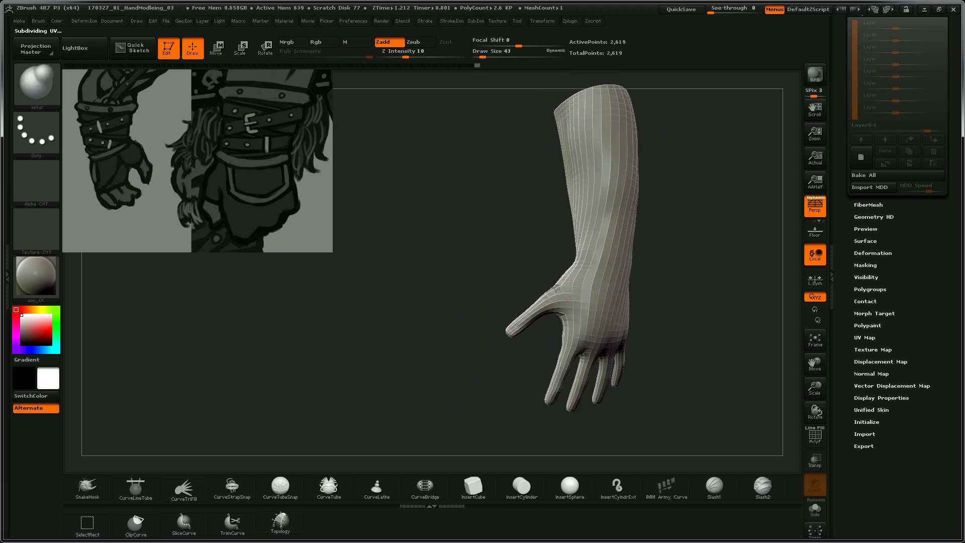
pyautogui.moveTo(533, 315); pyautogui.dragTo(523, 322)
pyautogui.moveTo(521, 260)
pyautogui.mouseDown()
pyautogui.moveTo(564, 263)
pyautogui.moveTo(685, 200)
pyautogui.mouseUp()
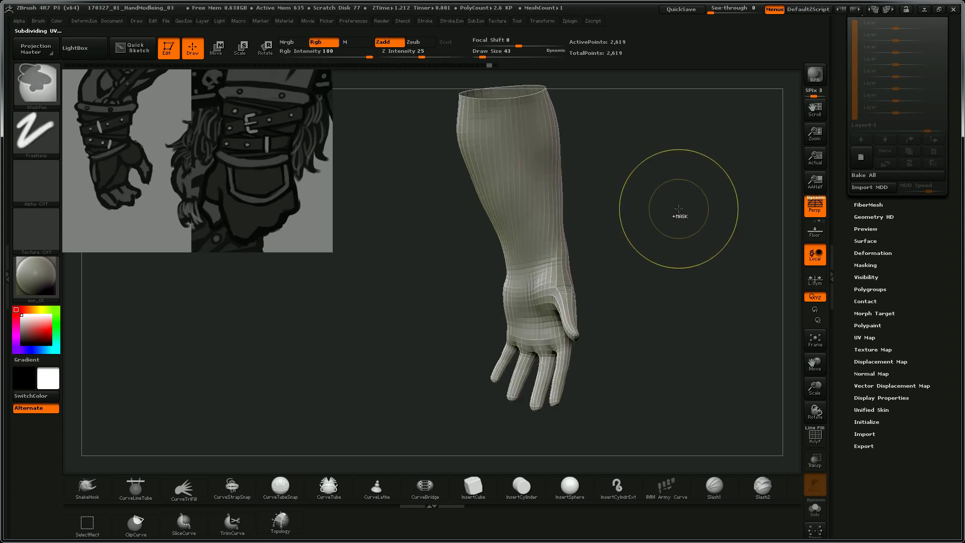
pyautogui.hotkey('shift', 'd')
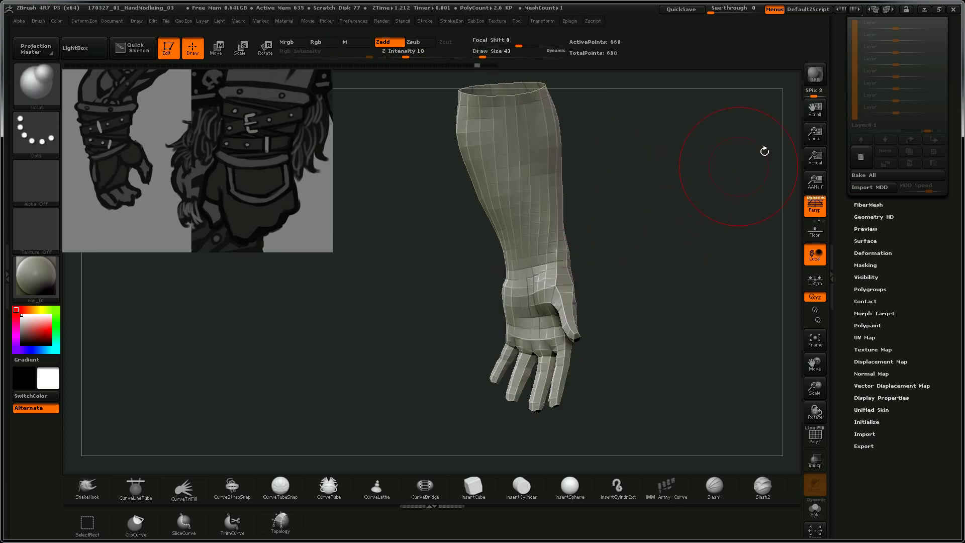
# Step: Turn off the Smt subdivision smoothing and divide the arm mesh once to subdivision level 2
pyautogui.moveTo(839, 51); pyautogui.dragTo(881, 248)
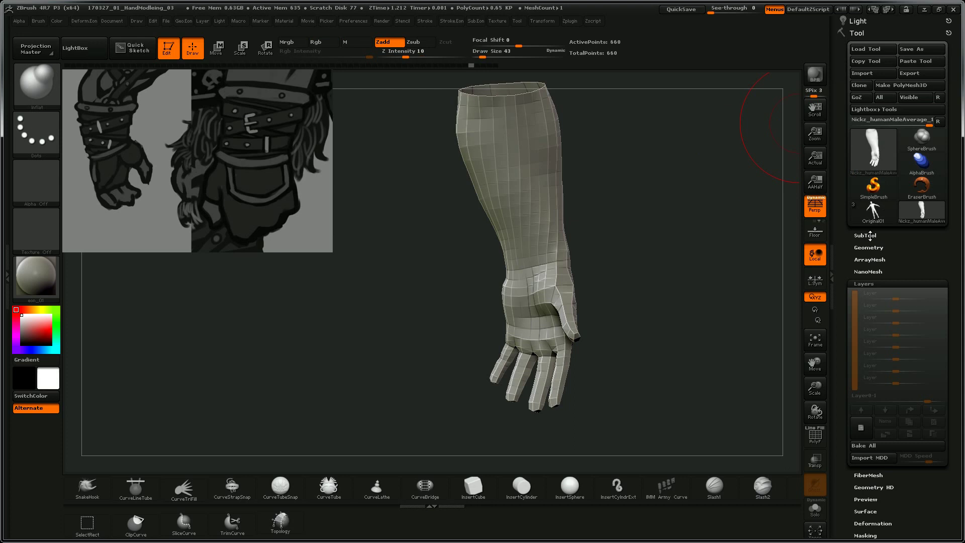
pyautogui.click(869, 248)
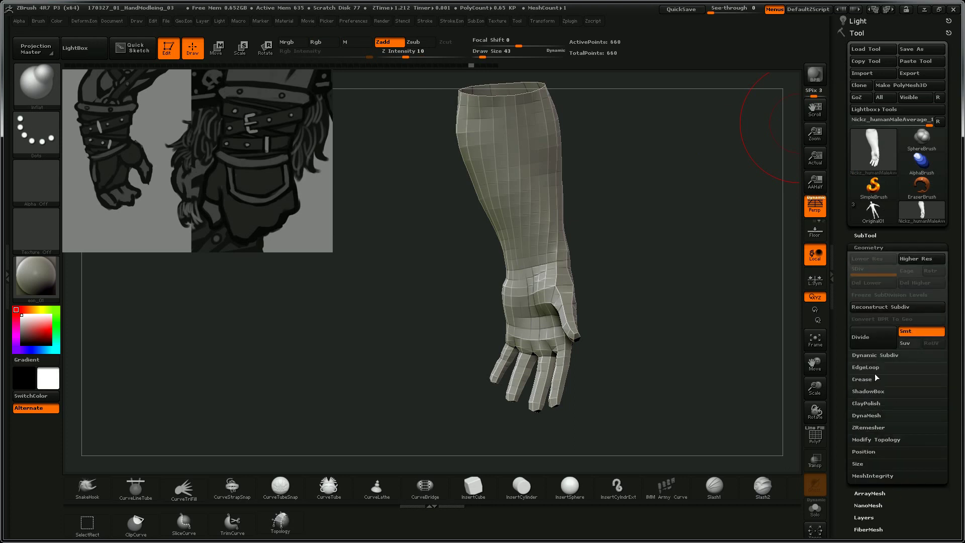
pyautogui.click(914, 331)
pyautogui.hotkey('ctrl', 'd')
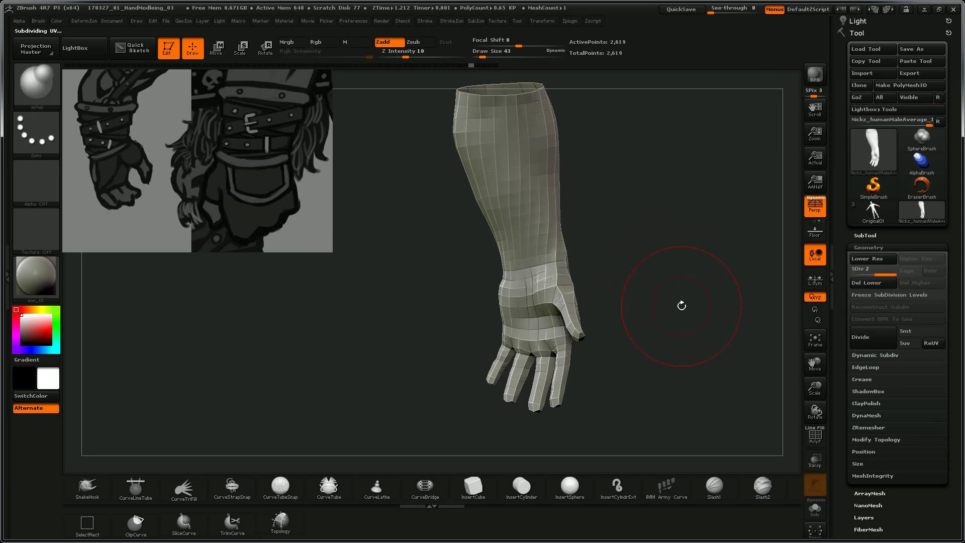
pyautogui.hotkey('shift', 'f')
pyautogui.hotkey('shift', 'f')
# Step: Turn Smt back on and divide the arm mesh to subdivision level 3
pyautogui.click(913, 331)
pyautogui.moveTo(704, 245); pyautogui.dragTo(707, 244)
pyautogui.hotkey('ctrl', 'd')
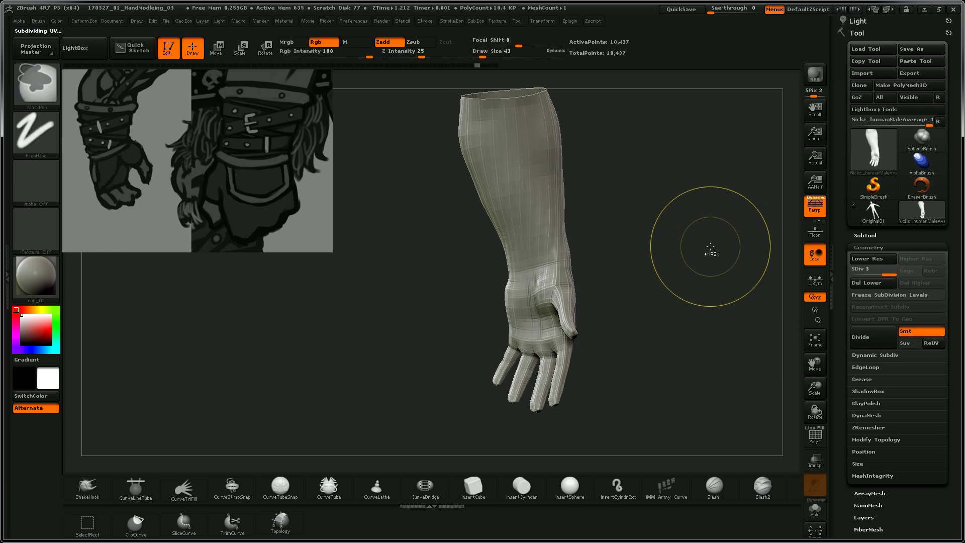
pyautogui.hotkey('ctrl', 'd')
pyautogui.moveTo(698, 271)
pyautogui.mouseDown()
pyautogui.moveTo(743, 294)
pyautogui.moveTo(698, 234)
pyautogui.moveTo(607, 250)
pyautogui.moveTo(699, 226)
pyautogui.moveTo(756, 327)
pyautogui.mouseUp()
pyautogui.hotkey('shift', 'd')
# Step: Smooth the forearm and wrist surfaces on the palm side and the back with the Smooth brush at draw size 43
pyautogui.moveTo(734, 287)
pyautogui.mouseDown()
pyautogui.moveTo(732, 222)
pyautogui.moveTo(684, 229)
pyautogui.moveTo(696, 233)
pyautogui.moveTo(517, 194)
pyautogui.mouseUp()
pyautogui.press('shift')
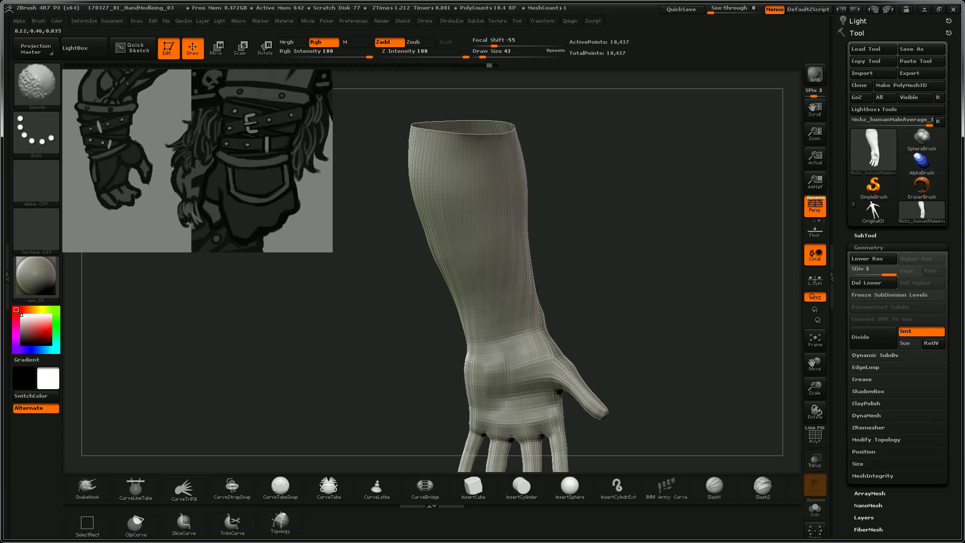
pyautogui.moveTo(562, 237)
pyautogui.mouseDown()
pyautogui.moveTo(642, 179)
pyautogui.moveTo(506, 216)
pyautogui.mouseUp()
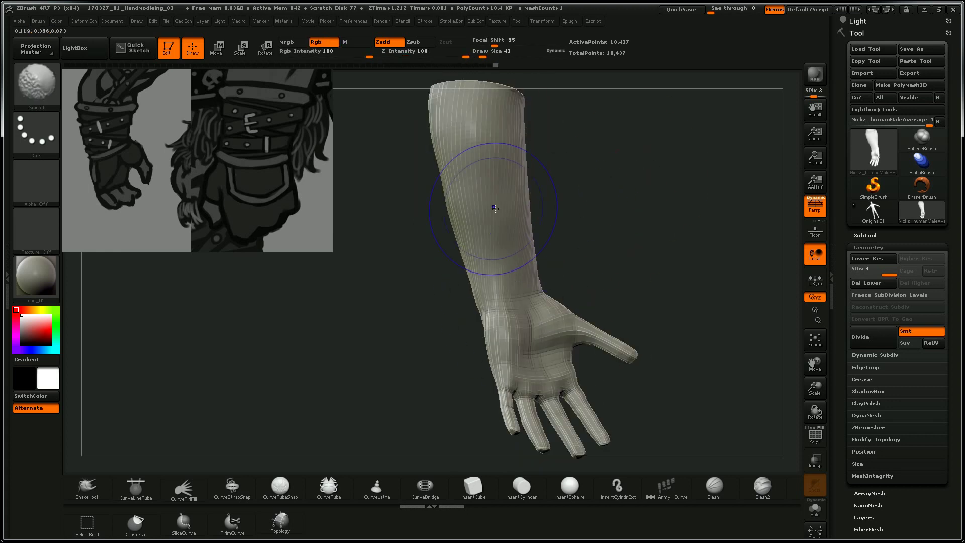
pyautogui.moveTo(485, 265)
pyautogui.keyDown('shift'); pyautogui.mouseDown()
pyautogui.moveTo(544, 324)
pyautogui.moveTo(549, 345)
pyautogui.moveTo(513, 352)
pyautogui.mouseUp(); pyautogui.keyUp('shift')
pyautogui.moveTo(716, 341)
pyautogui.mouseDown()
pyautogui.moveTo(628, 236)
pyautogui.moveTo(502, 226)
pyautogui.mouseUp()
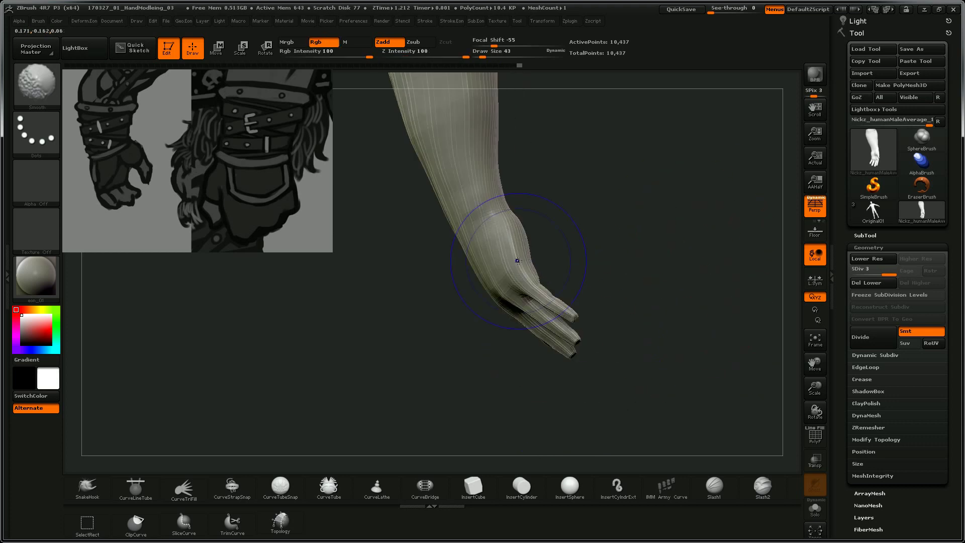
pyautogui.moveTo(576, 136); pyautogui.dragTo(618, 185)
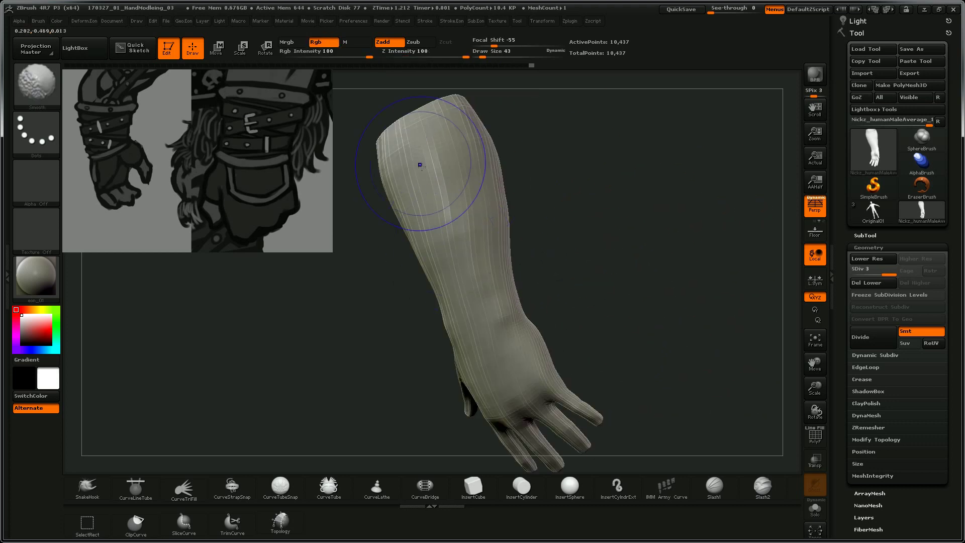
pyautogui.keyDown('shift'); pyautogui.moveTo(447, 177); pyautogui.dragTo(479, 246); pyautogui.keyUp('shift')
pyautogui.moveTo(668, 224)
pyautogui.mouseDown()
pyautogui.moveTo(611, 222)
pyautogui.moveTo(572, 251)
pyautogui.mouseUp()
pyautogui.keyDown('shift'); pyautogui.moveTo(472, 303); pyautogui.dragTo(473, 146); pyautogui.keyUp('shift')
pyautogui.moveTo(648, 211)
pyautogui.mouseDown()
pyautogui.moveTo(685, 173)
pyautogui.moveTo(728, 176)
pyautogui.moveTo(717, 196)
pyautogui.mouseUp()
# Step: Try polishing the whole arm mesh with Polish By Features set to 9
pyautogui.press('d')
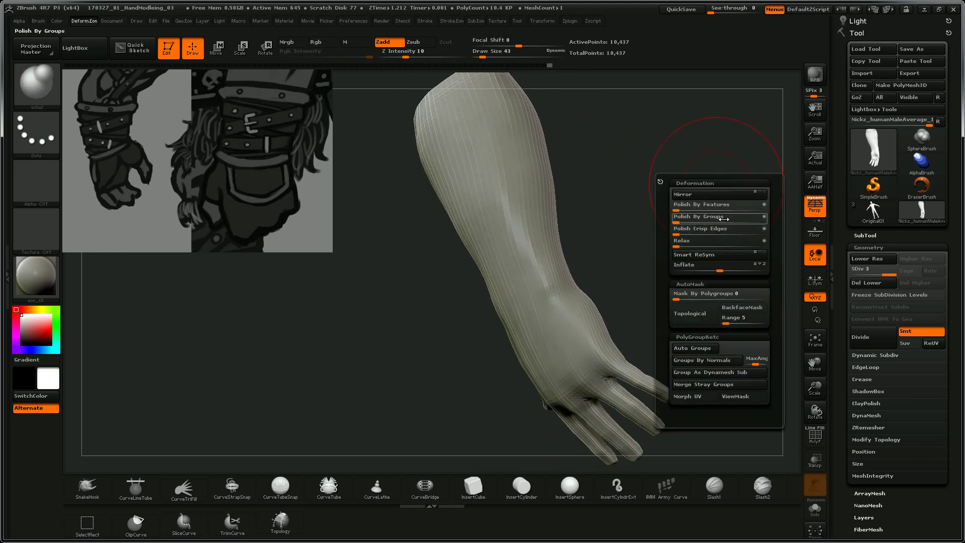
pyautogui.click(764, 204)
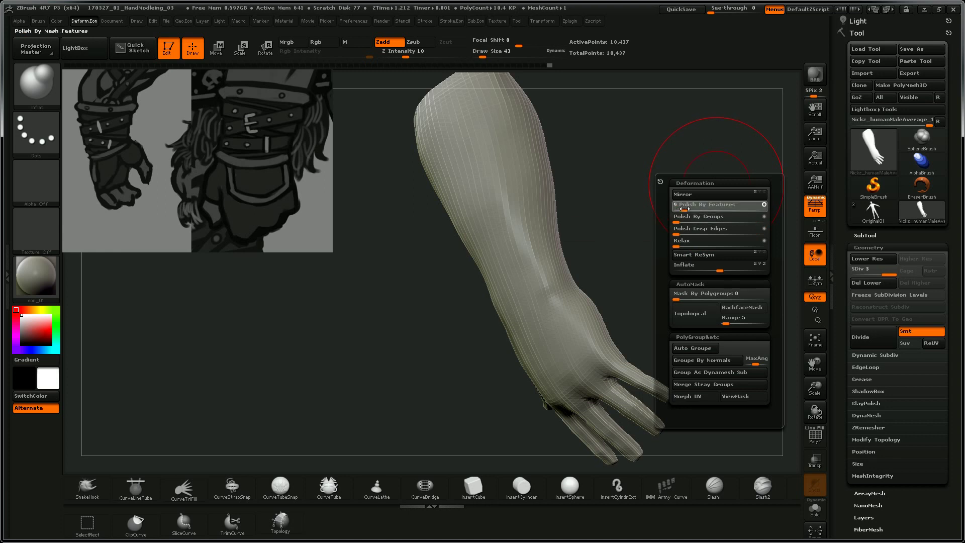
pyautogui.press('ctrl')
pyautogui.press('shift')
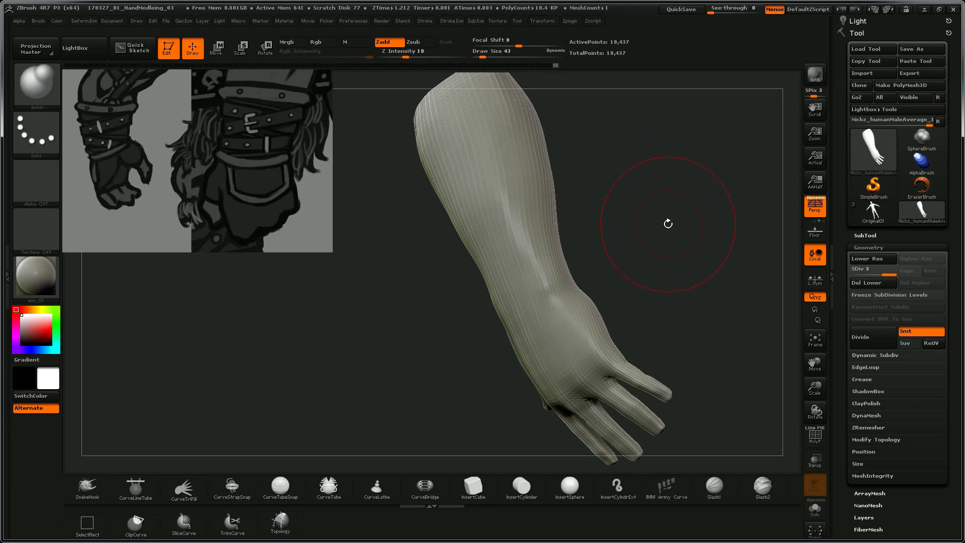
# Step: Examine the arm's wireframe and polygroups with the PolyFrame display
pyautogui.hotkey('shift', 'f')
pyautogui.moveTo(678, 286); pyautogui.dragTo(663, 312)
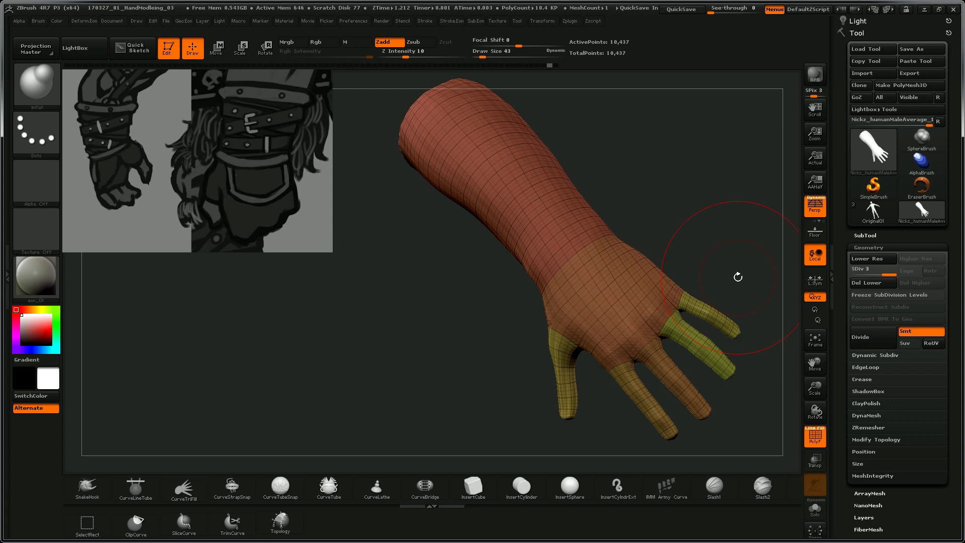
pyautogui.moveTo(714, 206)
pyautogui.mouseDown()
pyautogui.moveTo(724, 218)
pyautogui.moveTo(728, 211)
pyautogui.moveTo(661, 185)
pyautogui.moveTo(598, 280)
pyautogui.moveTo(713, 174)
pyautogui.moveTo(703, 211)
pyautogui.moveTo(743, 231)
pyautogui.moveTo(491, 355)
pyautogui.moveTo(611, 196)
pyautogui.moveTo(633, 236)
pyautogui.moveTo(602, 287)
pyautogui.moveTo(678, 237)
pyautogui.mouseUp()
pyautogui.hotkey('shift', 'f')
# Step: Smooth the back of the forearm down to the back of the hand
pyautogui.moveTo(688, 279); pyautogui.dragTo(663, 234)
pyautogui.moveTo(541, 134)
pyautogui.keyDown('shift'); pyautogui.mouseDown()
pyautogui.moveTo(529, 125)
pyautogui.moveTo(543, 242)
pyautogui.moveTo(534, 201)
pyautogui.moveTo(507, 236)
pyautogui.mouseUp(); pyautogui.keyUp('shift')
pyautogui.moveTo(693, 285); pyautogui.dragTo(633, 296)
pyautogui.moveTo(556, 360)
pyautogui.keyDown('shift'); pyautogui.mouseDown()
pyautogui.moveTo(596, 252)
pyautogui.moveTo(557, 365)
pyautogui.mouseUp(); pyautogui.keyUp('shift')
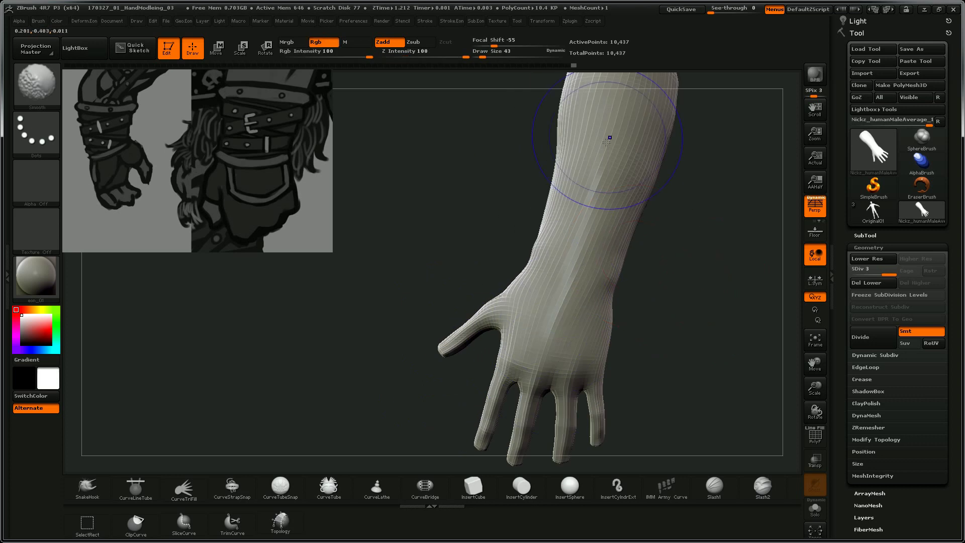
# Step: Smooth the upper and outer forearm from the little-finger side
pyautogui.moveTo(771, 314); pyautogui.dragTo(646, 215)
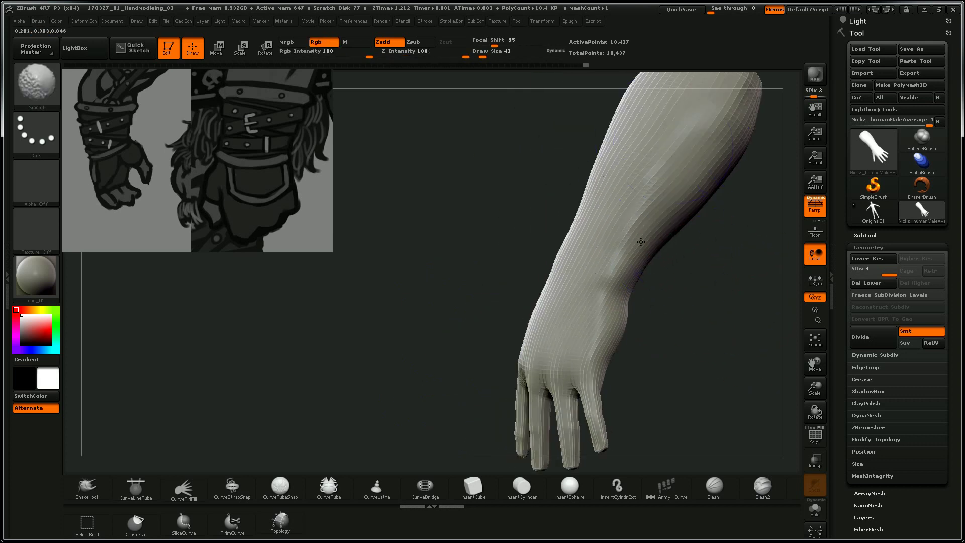
pyautogui.keyDown('shift'); pyautogui.moveTo(707, 113); pyautogui.dragTo(659, 168); pyautogui.keyUp('shift')
pyautogui.moveTo(729, 187)
pyautogui.mouseDown()
pyautogui.moveTo(712, 221)
pyautogui.moveTo(643, 218)
pyautogui.moveTo(639, 174)
pyautogui.mouseUp()
pyautogui.moveTo(527, 279); pyautogui.dragTo(470, 277)
pyautogui.moveTo(668, 199)
pyautogui.keyDown('shift'); pyautogui.mouseDown()
pyautogui.moveTo(695, 180)
pyautogui.moveTo(687, 189)
pyautogui.mouseUp(); pyautogui.keyUp('shift')
# Step: Thicken the thumb and its base from the back of the hand, using Inflat brush draw sizes 25 and 61
pyautogui.moveTo(583, 363); pyautogui.dragTo(717, 368)
pyautogui.moveTo(692, 262); pyautogui.dragTo(644, 220)
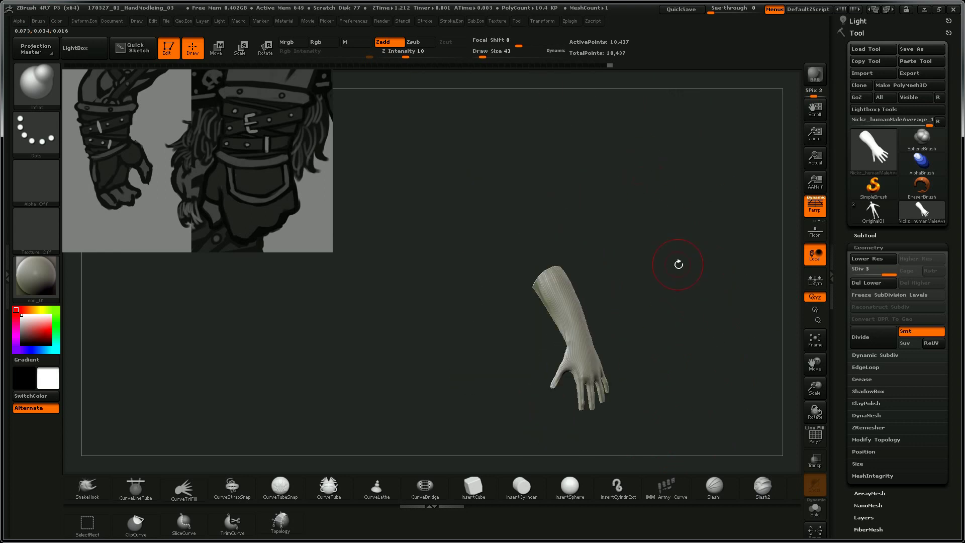
pyautogui.moveTo(673, 311); pyautogui.dragTo(748, 386)
pyautogui.moveTo(749, 387)
pyautogui.keyDown('alt'); pyautogui.mouseDown()
pyautogui.moveTo(713, 176)
pyautogui.moveTo(740, 166)
pyautogui.moveTo(740, 273)
pyautogui.moveTo(721, 271)
pyautogui.moveTo(640, 212)
pyautogui.mouseUp(); pyautogui.keyUp('alt')
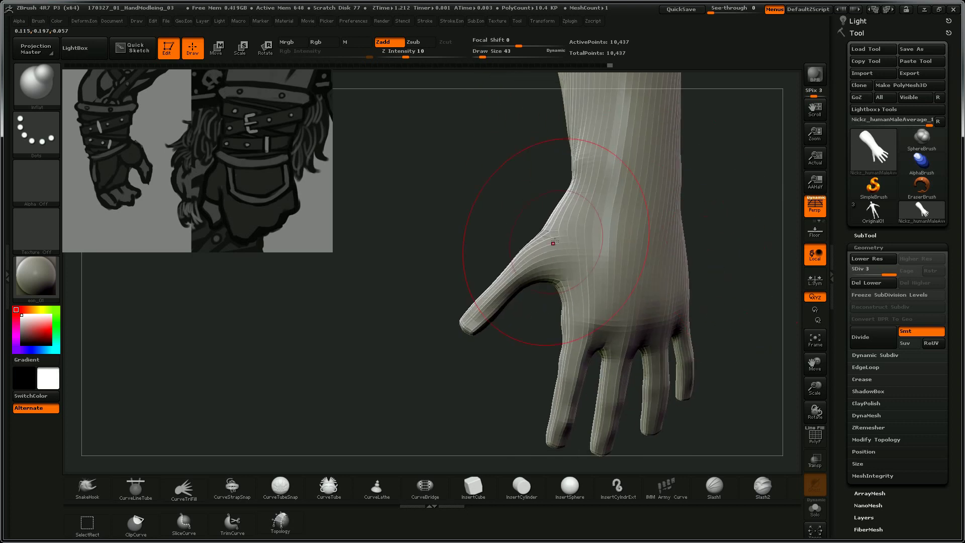
pyautogui.press('s')
pyautogui.moveTo(575, 287); pyautogui.dragTo(571, 287)
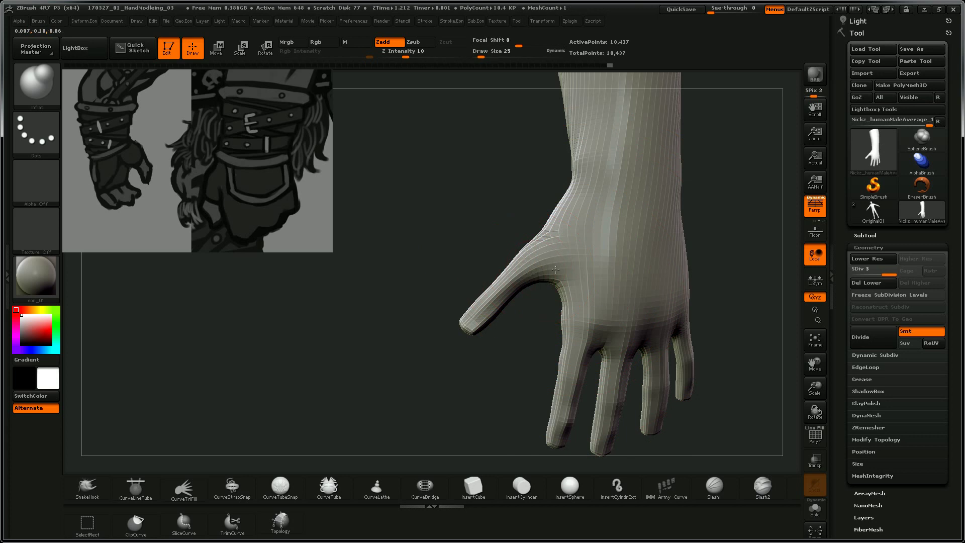
pyautogui.press('s')
pyautogui.moveTo(551, 255); pyautogui.dragTo(562, 255)
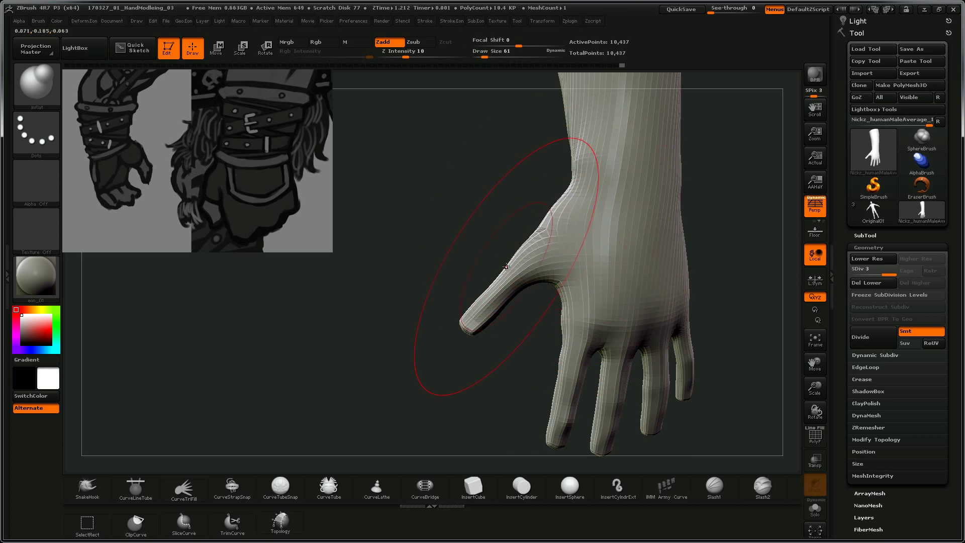
# Step: Inflate the thumb and the thumb base around to the palm side with the Inflat brush at draw size 29
pyautogui.press('s')
pyautogui.moveTo(522, 275); pyautogui.dragTo(510, 276)
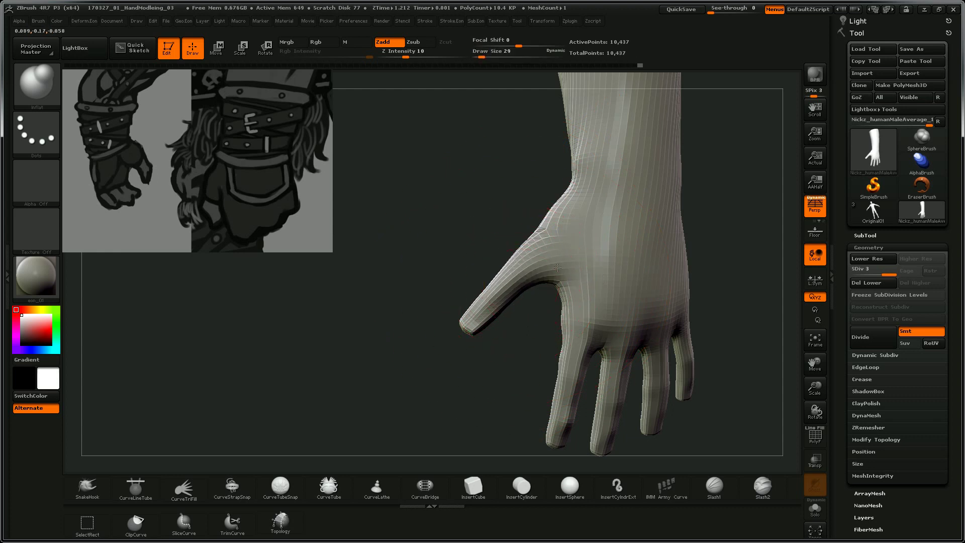
pyautogui.moveTo(572, 191); pyautogui.dragTo(539, 200, button='right')
pyautogui.moveTo(620, 263); pyautogui.dragTo(581, 226)
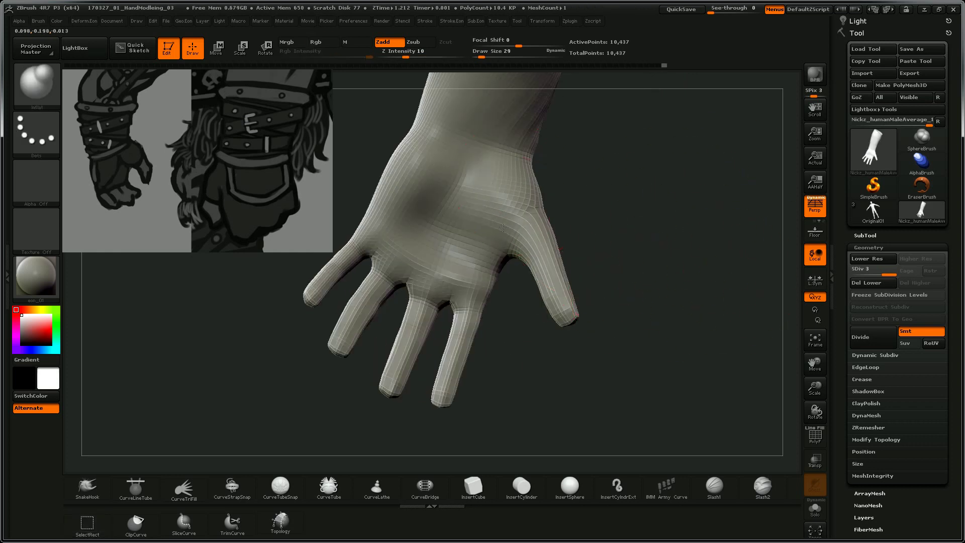
pyautogui.moveTo(664, 199)
pyautogui.mouseDown()
pyautogui.moveTo(631, 194)
pyautogui.moveTo(719, 280)
pyautogui.moveTo(722, 296)
pyautogui.moveTo(631, 240)
pyautogui.mouseUp()
pyautogui.moveTo(499, 274); pyautogui.dragTo(557, 269)
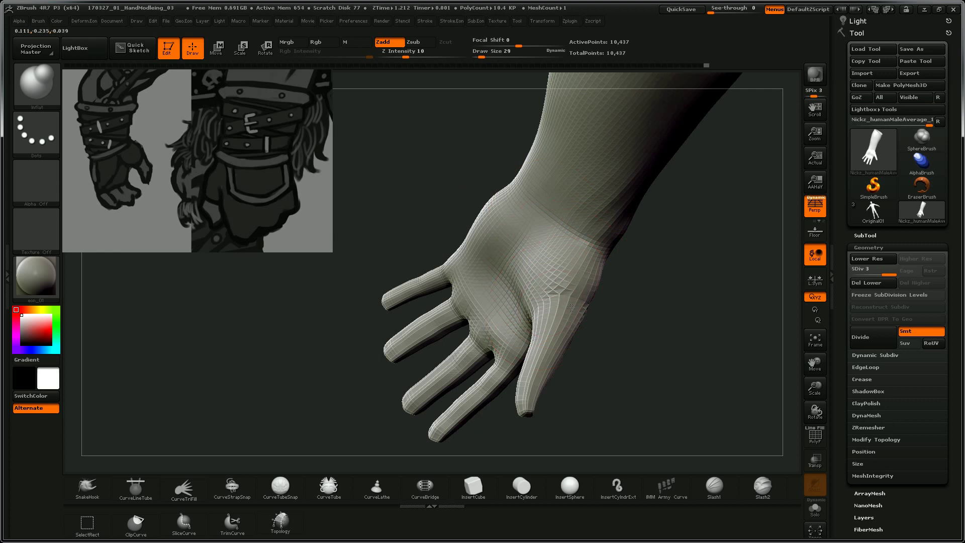
# Step: Refine the thumb's thickness from the back, palm and thumb-side views with the Inflat brush at draw size 29
pyautogui.moveTo(655, 341)
pyautogui.mouseDown()
pyautogui.moveTo(717, 265)
pyautogui.moveTo(710, 228)
pyautogui.moveTo(735, 267)
pyautogui.mouseUp()
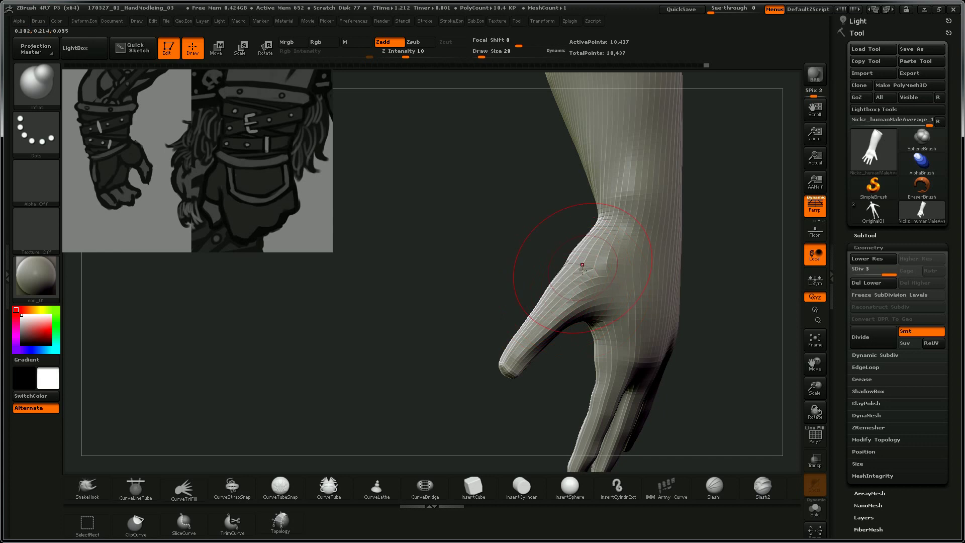
pyautogui.moveTo(528, 284)
pyautogui.mouseDown()
pyautogui.moveTo(531, 315)
pyautogui.moveTo(529, 290)
pyautogui.mouseUp()
pyautogui.moveTo(495, 326)
pyautogui.mouseDown()
pyautogui.moveTo(601, 267)
pyautogui.moveTo(506, 251)
pyautogui.mouseUp()
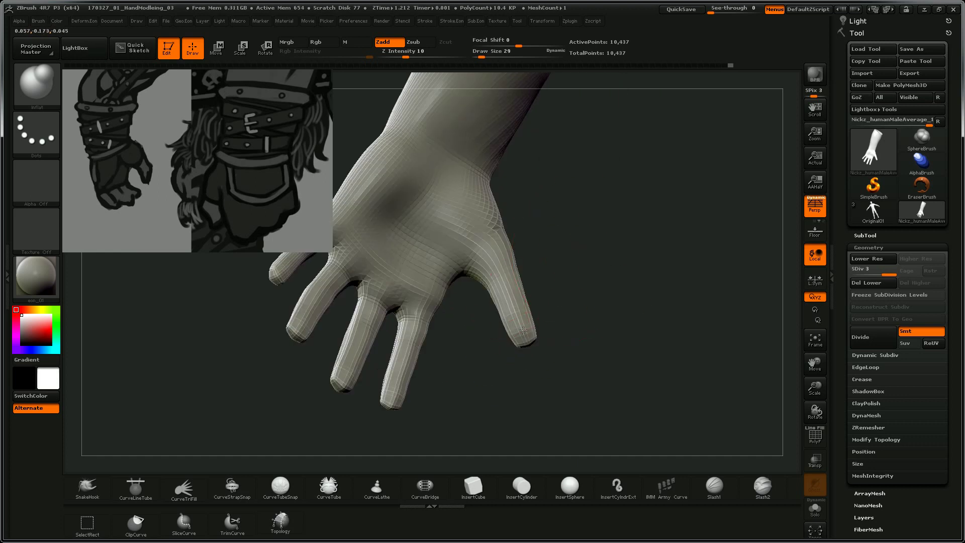
pyautogui.moveTo(537, 333); pyautogui.dragTo(503, 223)
pyautogui.moveTo(448, 254); pyautogui.dragTo(561, 210)
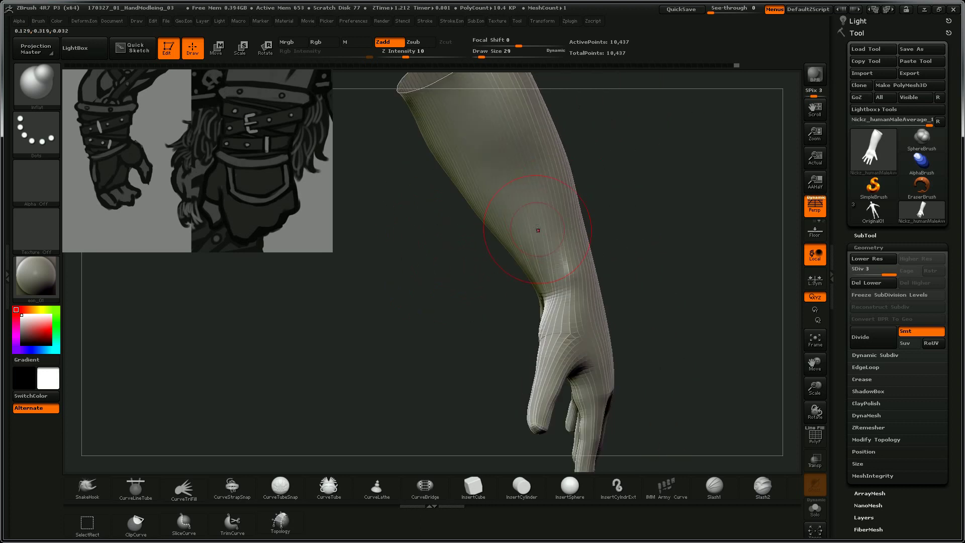
# Step: Compare the arm and hand form at lower and higher subdivision levels from several angles
pyautogui.moveTo(702, 233); pyautogui.dragTo(659, 239)
pyautogui.moveTo(637, 244)
pyautogui.mouseDown()
pyautogui.moveTo(662, 205)
pyautogui.moveTo(685, 260)
pyautogui.moveTo(648, 237)
pyautogui.moveTo(660, 237)
pyautogui.mouseUp()
pyautogui.hotkey('shift', 'd')
pyautogui.hotkey('shift', 'd')
pyautogui.press('d')
pyautogui.moveTo(664, 270)
pyautogui.mouseDown()
pyautogui.moveTo(696, 281)
pyautogui.moveTo(648, 255)
pyautogui.moveTo(617, 260)
pyautogui.moveTo(678, 284)
pyautogui.moveTo(673, 242)
pyautogui.mouseUp()
pyautogui.press('d')
pyautogui.moveTo(709, 331); pyautogui.dragTo(652, 246)
pyautogui.moveTo(730, 290)
pyautogui.keyDown('alt'); pyautogui.mouseDown()
pyautogui.moveTo(694, 216)
pyautogui.moveTo(681, 288)
pyautogui.mouseUp(); pyautogui.keyUp('alt')
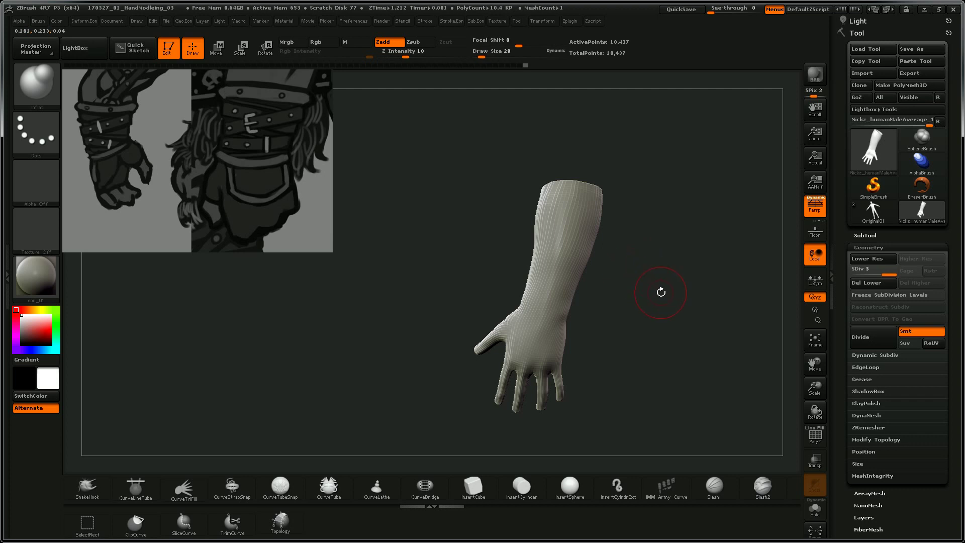
# Step: Divide the arm mesh to subdivision level 4
pyautogui.moveTo(673, 297)
pyautogui.mouseDown()
pyautogui.moveTo(663, 284)
pyautogui.moveTo(689, 291)
pyautogui.moveTo(665, 265)
pyautogui.mouseUp()
pyautogui.moveTo(665, 265)
pyautogui.keyDown('alt'); pyautogui.mouseDown()
pyautogui.moveTo(708, 291)
pyautogui.moveTo(674, 244)
pyautogui.moveTo(668, 271)
pyautogui.moveTo(650, 245)
pyautogui.moveTo(638, 297)
pyautogui.moveTo(721, 269)
pyautogui.moveTo(661, 281)
pyautogui.moveTo(656, 269)
pyautogui.moveTo(604, 278)
pyautogui.mouseUp(); pyautogui.keyUp('alt')
pyautogui.hotkey('ctrl', 'd')
pyautogui.hotkey('ctrl', 'shift', '3')
pyautogui.moveTo(134, 209)
pyautogui.mouseDown()
pyautogui.moveTo(149, 96)
pyautogui.moveTo(112, 237)
pyautogui.mouseUp()
pyautogui.moveTo(123, 173)
pyautogui.mouseDown()
pyautogui.moveTo(184, 326)
pyautogui.moveTo(212, 343)
pyautogui.mouseUp()
pyautogui.moveTo(211, 328); pyautogui.dragTo(224, 334)
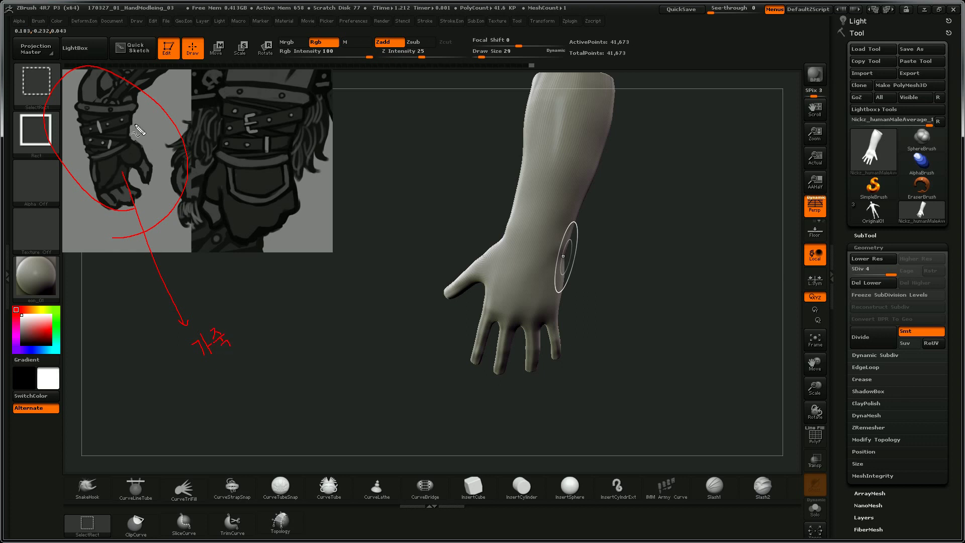
pyautogui.moveTo(100, 159)
pyautogui.mouseDown()
pyautogui.moveTo(87, 159)
pyautogui.moveTo(78, 137)
pyautogui.mouseUp()
pyautogui.moveTo(77, 102)
pyautogui.mouseDown()
pyautogui.moveTo(138, 103)
pyautogui.moveTo(122, 150)
pyautogui.moveTo(97, 169)
pyautogui.moveTo(256, 262)
pyautogui.moveTo(290, 300)
pyautogui.moveTo(295, 293)
pyautogui.moveTo(309, 325)
pyautogui.moveTo(316, 308)
pyautogui.moveTo(342, 303)
pyautogui.mouseUp()
pyautogui.moveTo(337, 297)
pyautogui.mouseDown()
pyautogui.moveTo(336, 312)
pyautogui.moveTo(358, 296)
pyautogui.moveTo(366, 308)
pyautogui.mouseUp()
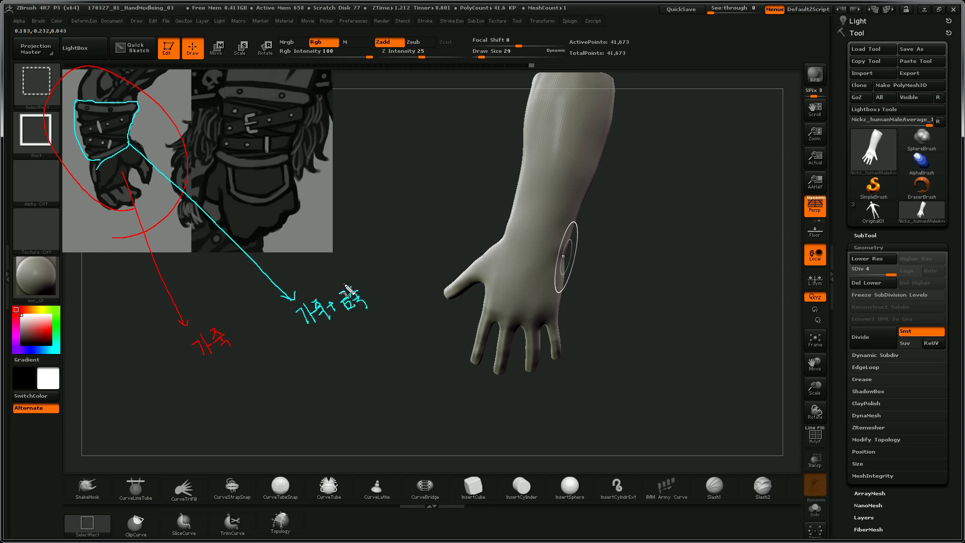
pyautogui.moveTo(227, 81)
pyautogui.mouseDown()
pyautogui.moveTo(218, 90)
pyautogui.moveTo(248, 98)
pyautogui.moveTo(304, 92)
pyautogui.moveTo(221, 83)
pyautogui.mouseUp()
pyautogui.moveTo(226, 150)
pyautogui.mouseDown()
pyautogui.moveTo(217, 160)
pyautogui.moveTo(259, 172)
pyautogui.moveTo(291, 154)
pyautogui.moveTo(217, 148)
pyautogui.moveTo(232, 190)
pyautogui.moveTo(258, 200)
pyautogui.moveTo(289, 187)
pyautogui.moveTo(285, 165)
pyautogui.mouseUp()
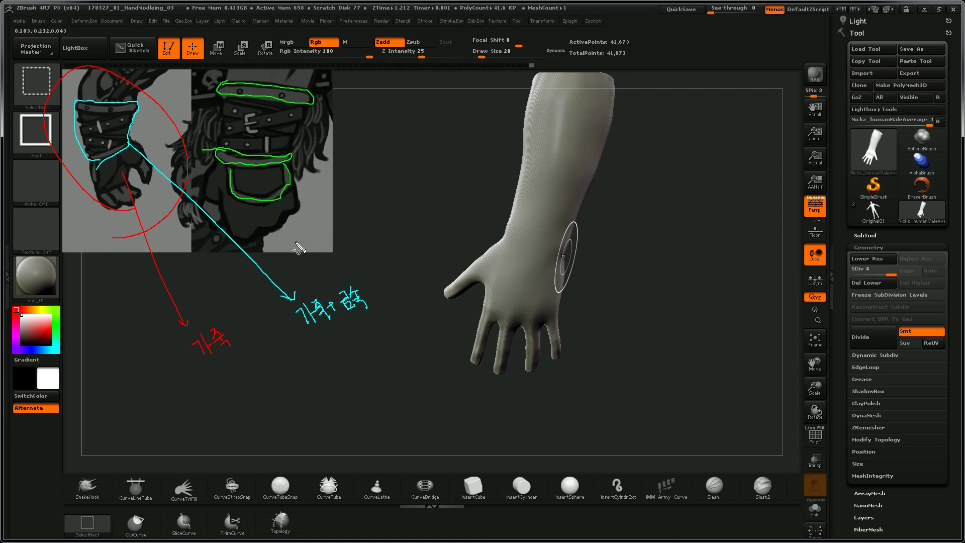
pyautogui.moveTo(225, 137)
pyautogui.mouseDown()
pyautogui.moveTo(272, 111)
pyautogui.moveTo(303, 113)
pyautogui.moveTo(232, 141)
pyautogui.moveTo(293, 143)
pyautogui.moveTo(203, 148)
pyautogui.mouseUp()
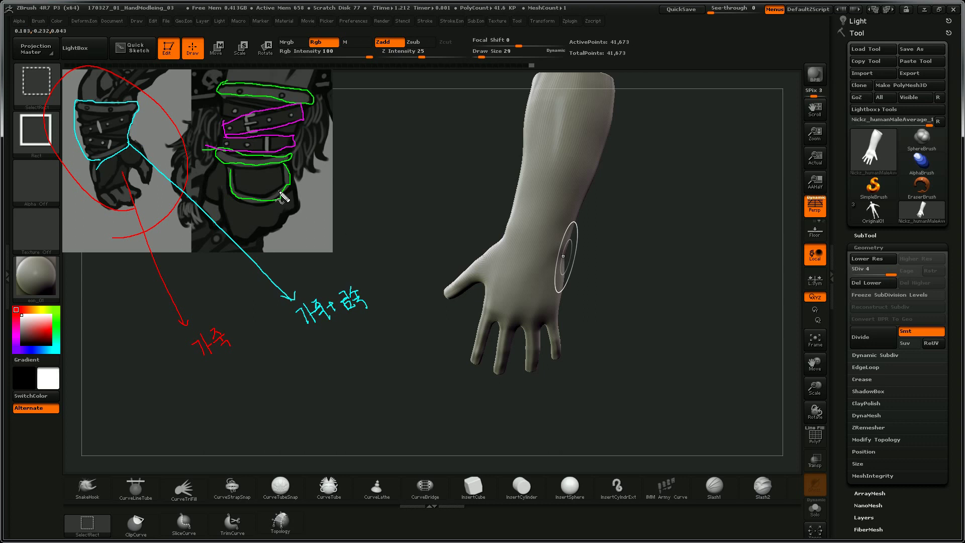
pyautogui.moveTo(275, 215)
pyautogui.mouseDown()
pyautogui.moveTo(269, 210)
pyautogui.moveTo(296, 194)
pyautogui.mouseUp()
pyautogui.moveTo(262, 125); pyautogui.dragTo(287, 112)
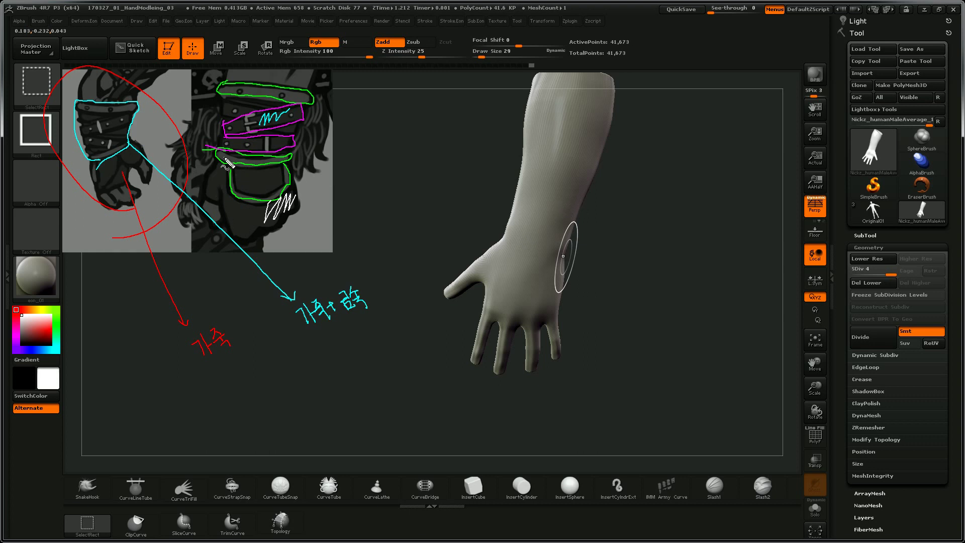
pyautogui.moveTo(210, 171)
pyautogui.mouseDown()
pyautogui.moveTo(219, 162)
pyautogui.moveTo(239, 214)
pyautogui.moveTo(261, 231)
pyautogui.mouseUp()
pyautogui.hotkey('ctrl', 'z')
pyautogui.press('Escape')
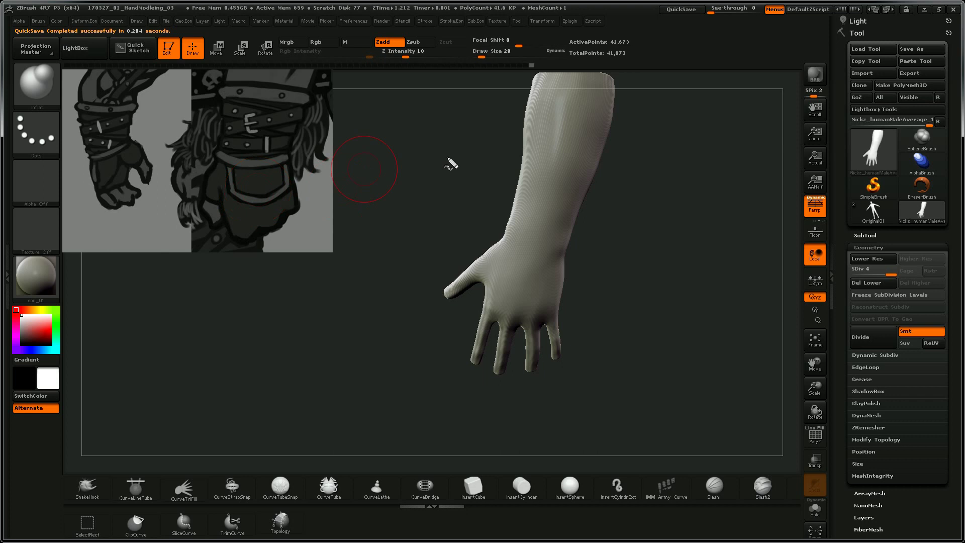
# Step: Trace the outlines of the glove and bracer areas over both reference images and clear the markings
pyautogui.moveTo(206, 182)
pyautogui.mouseDown()
pyautogui.moveTo(220, 146)
pyautogui.moveTo(274, 148)
pyautogui.mouseUp()
pyautogui.moveTo(204, 190)
pyautogui.mouseDown()
pyautogui.moveTo(226, 103)
pyautogui.moveTo(291, 103)
pyautogui.moveTo(303, 116)
pyautogui.moveTo(302, 210)
pyautogui.moveTo(268, 235)
pyautogui.moveTo(226, 234)
pyautogui.moveTo(203, 190)
pyautogui.mouseUp()
pyautogui.moveTo(132, 173)
pyautogui.mouseDown()
pyautogui.moveTo(103, 190)
pyautogui.moveTo(79, 116)
pyautogui.moveTo(132, 113)
pyautogui.mouseUp()
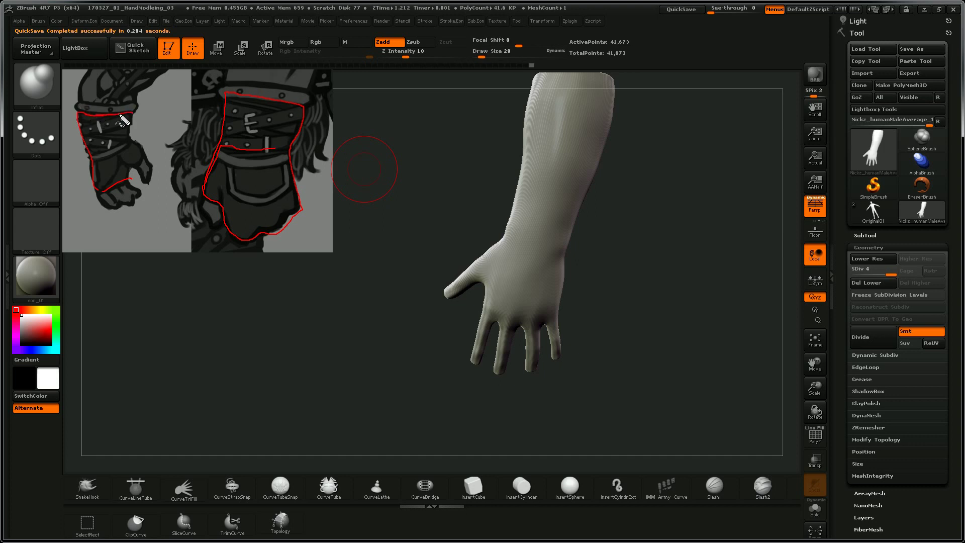
pyautogui.moveTo(132, 113); pyautogui.dragTo(147, 166)
pyautogui.press('Escape')
# Step: Mask the whole hand and lower forearm with the MaskPen brush set to the Lasso stroke
pyautogui.moveTo(693, 280)
pyautogui.mouseDown()
pyautogui.moveTo(655, 222)
pyautogui.moveTo(689, 291)
pyautogui.moveTo(668, 260)
pyautogui.moveTo(691, 249)
pyautogui.moveTo(693, 268)
pyautogui.mouseUp()
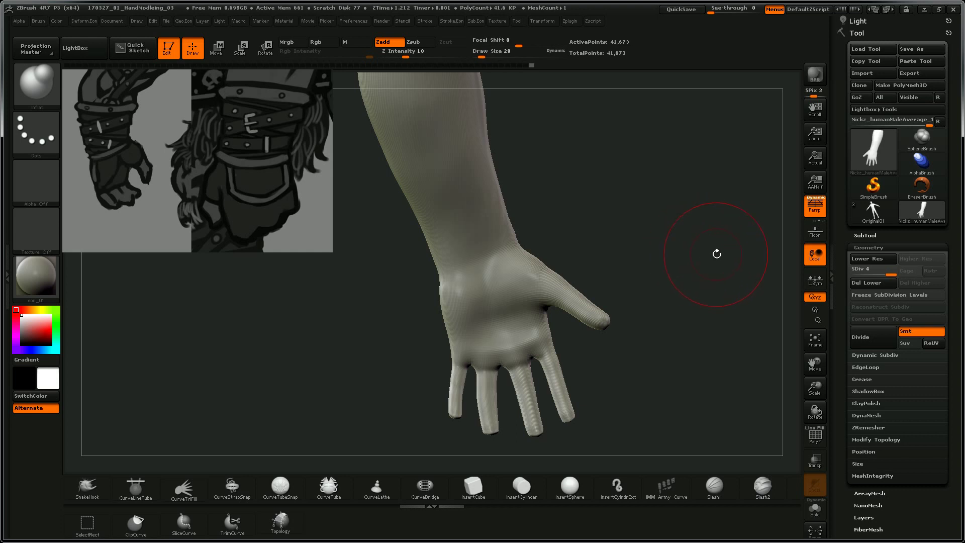
pyautogui.keyDown('alt'); pyautogui.moveTo(692, 244); pyautogui.dragTo(623, 203); pyautogui.keyUp('alt')
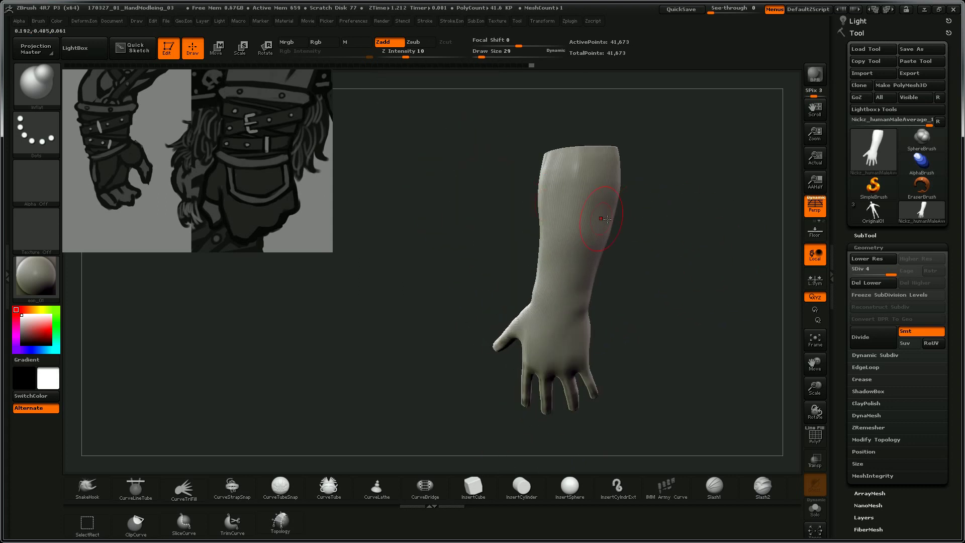
pyautogui.moveTo(695, 257); pyautogui.dragTo(700, 231)
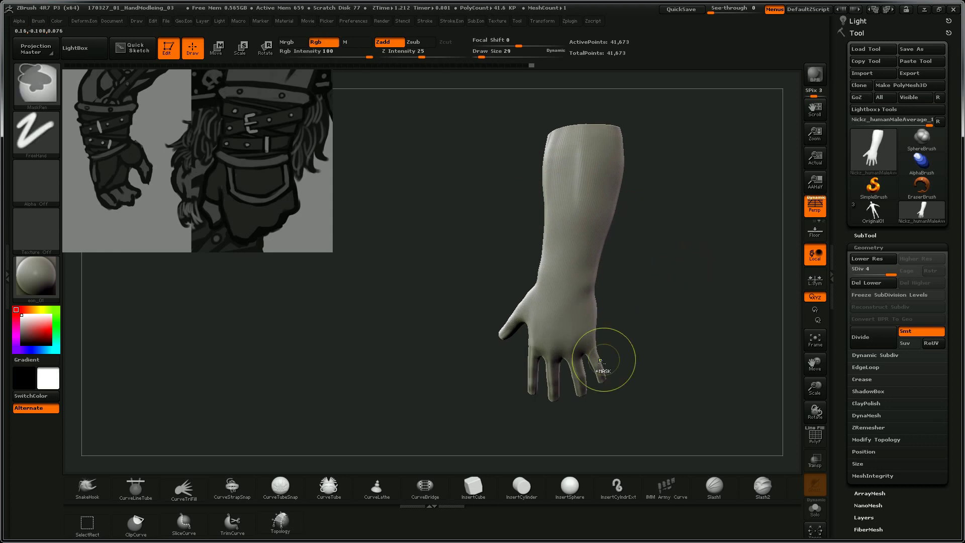
pyautogui.keyDown('ctrl'); pyautogui.moveTo(552, 423); pyautogui.dragTo(481, 254); pyautogui.keyUp('ctrl')
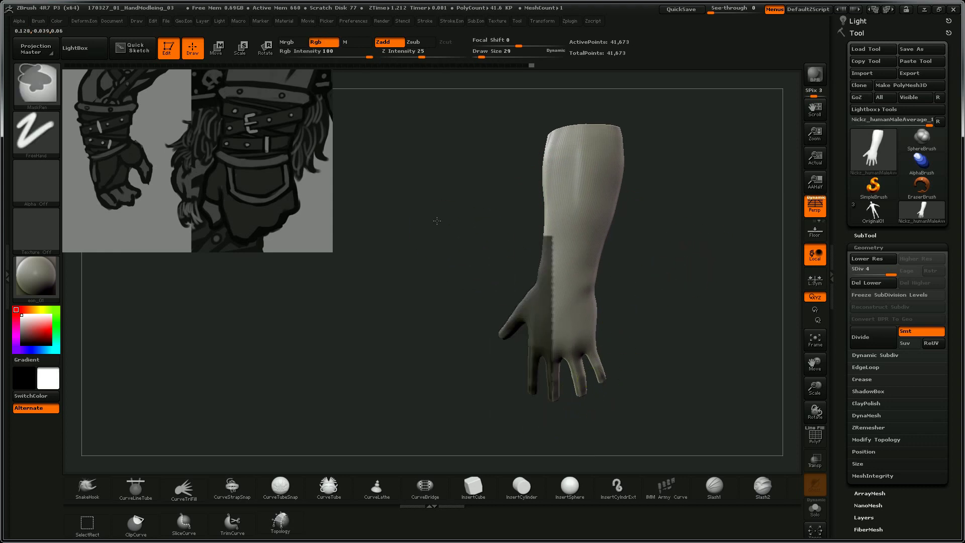
pyautogui.click(41, 137)
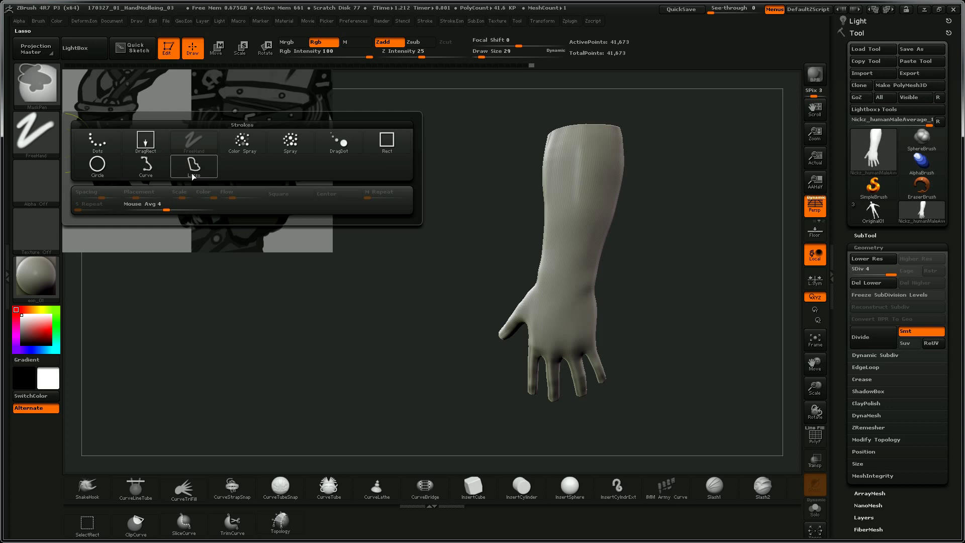
pyautogui.click(192, 175)
pyautogui.moveTo(418, 426)
pyautogui.keyDown('ctrl'); pyautogui.mouseDown()
pyautogui.moveTo(503, 220)
pyautogui.moveTo(623, 251)
pyautogui.moveTo(649, 427)
pyautogui.moveTo(422, 432)
pyautogui.mouseUp(); pyautogui.keyUp('ctrl')
# Step: Unmask the outer part of the four fingers and the thumb tip with lasso selections
pyautogui.moveTo(701, 272)
pyautogui.mouseDown()
pyautogui.moveTo(721, 268)
pyautogui.moveTo(711, 267)
pyautogui.moveTo(717, 216)
pyautogui.moveTo(738, 294)
pyautogui.moveTo(717, 189)
pyautogui.mouseUp()
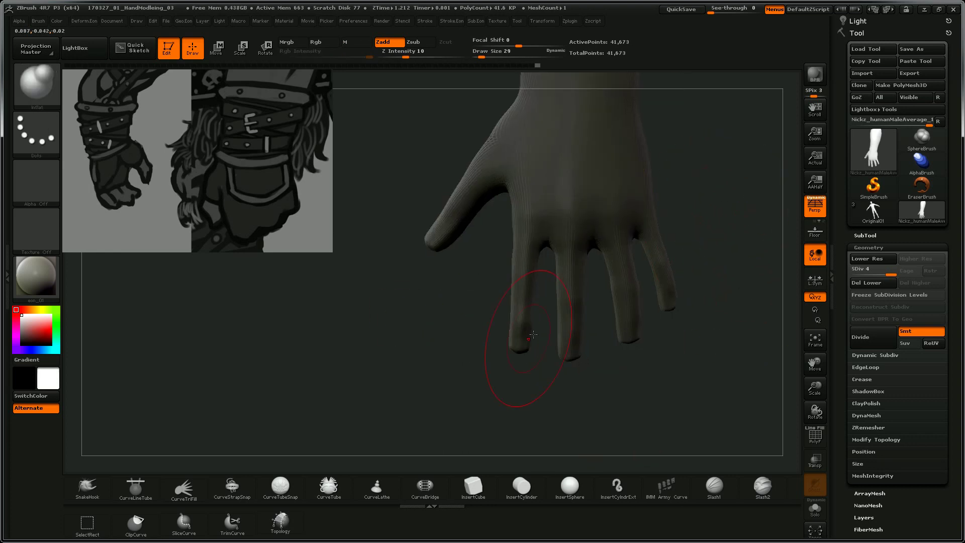
pyautogui.moveTo(500, 394)
pyautogui.keyDown('ctrl'); pyautogui.mouseDown()
pyautogui.moveTo(490, 288)
pyautogui.moveTo(535, 289)
pyautogui.moveTo(544, 333)
pyautogui.mouseUp(); pyautogui.keyUp('ctrl')
pyautogui.moveTo(569, 381)
pyautogui.keyDown('ctrl'); pyautogui.mouseDown()
pyautogui.moveTo(545, 287)
pyautogui.moveTo(600, 289)
pyautogui.mouseUp(); pyautogui.keyUp('ctrl')
pyautogui.moveTo(630, 380)
pyautogui.keyDown('ctrl'); pyautogui.mouseDown()
pyautogui.moveTo(605, 282)
pyautogui.moveTo(630, 275)
pyautogui.moveTo(648, 284)
pyautogui.moveTo(653, 380)
pyautogui.moveTo(634, 383)
pyautogui.mouseUp(); pyautogui.keyUp('ctrl')
pyautogui.moveTo(673, 357)
pyautogui.keyDown('ctrl'); pyautogui.mouseDown()
pyautogui.moveTo(644, 268)
pyautogui.moveTo(673, 274)
pyautogui.moveTo(658, 378)
pyautogui.mouseUp(); pyautogui.keyUp('ctrl')
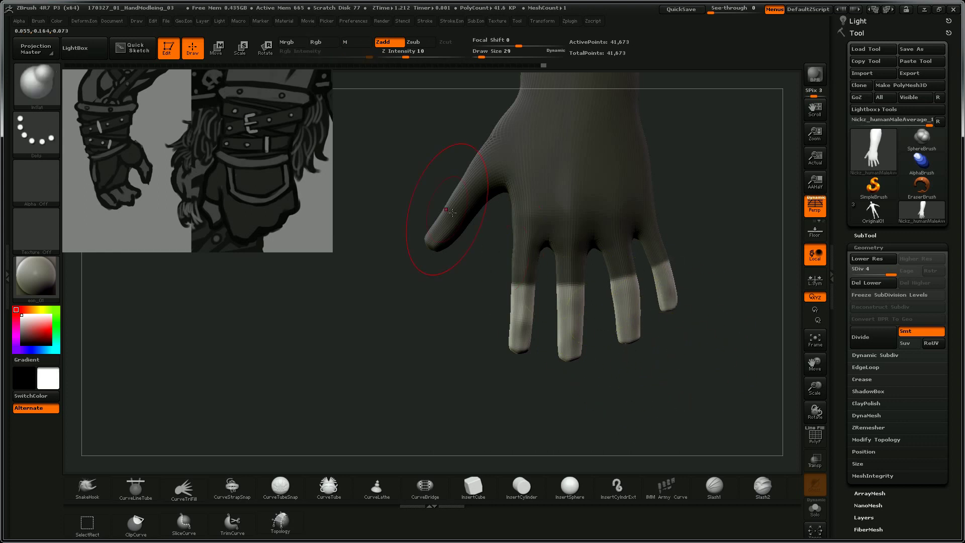
pyautogui.moveTo(436, 162)
pyautogui.keyDown('ctrl'); pyautogui.mouseDown()
pyautogui.moveTo(431, 283)
pyautogui.moveTo(480, 246)
pyautogui.moveTo(488, 208)
pyautogui.moveTo(440, 164)
pyautogui.mouseUp(); pyautogui.keyUp('ctrl')
# Step: Examine the masked hand and forearm at subdivision level 1 and return to level 4
pyautogui.moveTo(730, 172)
pyautogui.keyDown('alt'); pyautogui.mouseDown()
pyautogui.moveTo(717, 230)
pyautogui.moveTo(730, 221)
pyautogui.moveTo(686, 198)
pyautogui.mouseUp(); pyautogui.keyUp('alt')
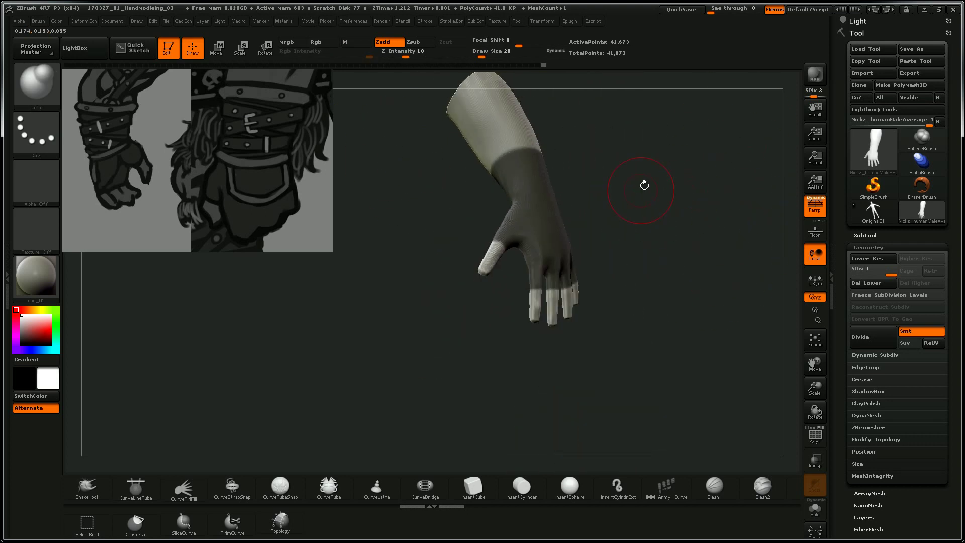
pyautogui.hotkey('shift', 'd')
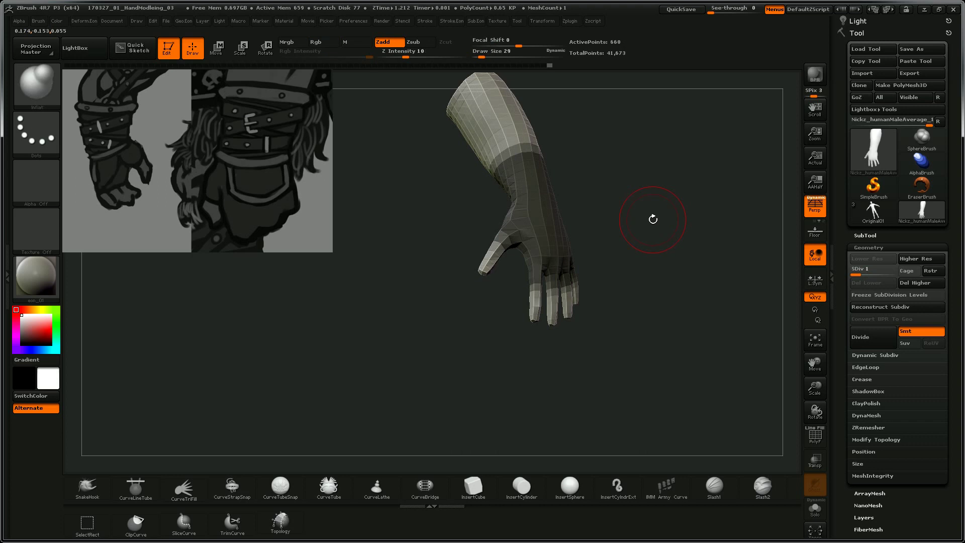
pyautogui.moveTo(700, 209)
pyautogui.mouseDown()
pyautogui.moveTo(650, 224)
pyautogui.moveTo(599, 200)
pyautogui.mouseUp()
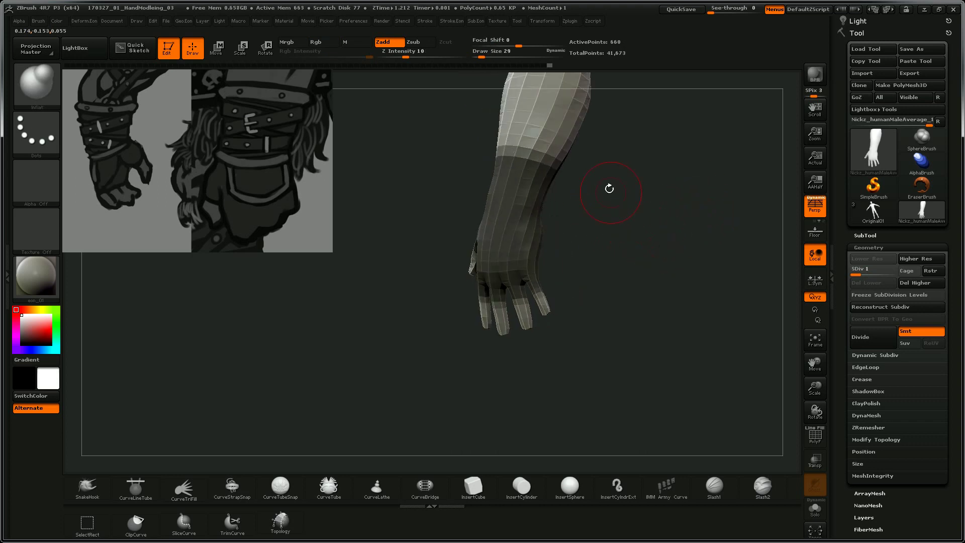
pyautogui.press('d')
pyautogui.press('d')
pyautogui.press('d')
# Step: Extract the masked area as a new subtool with thickness 0 and accept it
pyautogui.moveTo(668, 242); pyautogui.dragTo(783, 205)
pyautogui.moveTo(851, 478); pyautogui.dragTo(839, 449)
pyautogui.click(872, 206)
pyautogui.moveTo(877, 233); pyautogui.dragTo(877, 157)
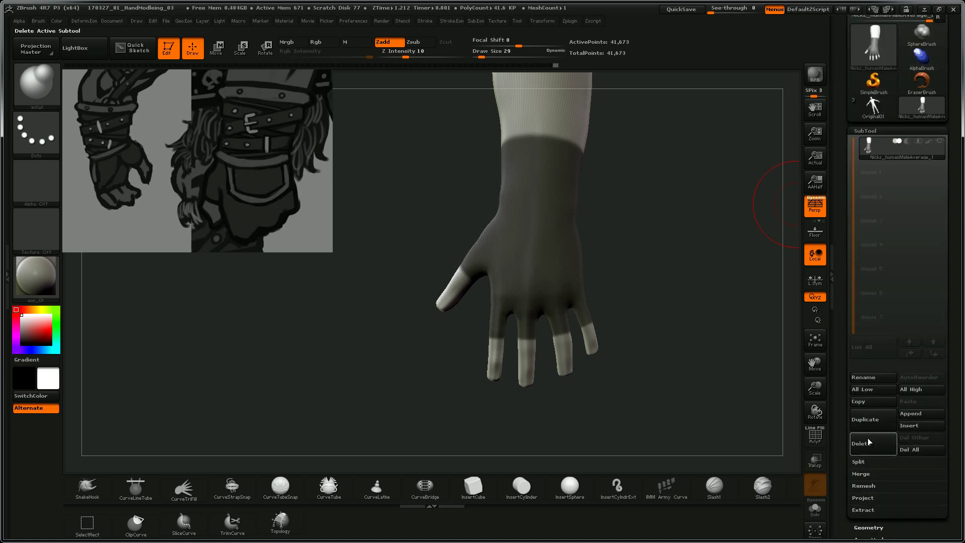
pyautogui.click(862, 510)
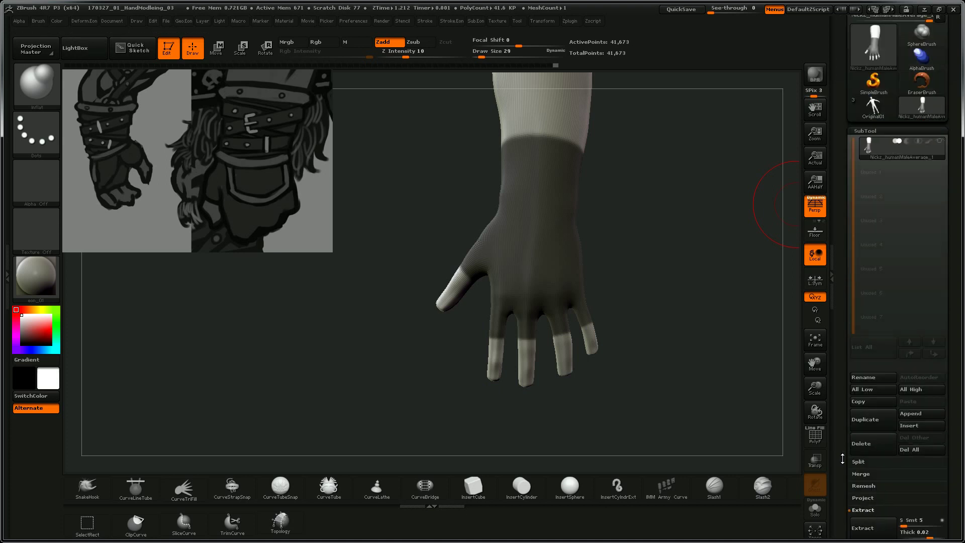
pyautogui.click(922, 385)
pyautogui.write('0')
pyautogui.press('Return')
pyautogui.click(878, 382)
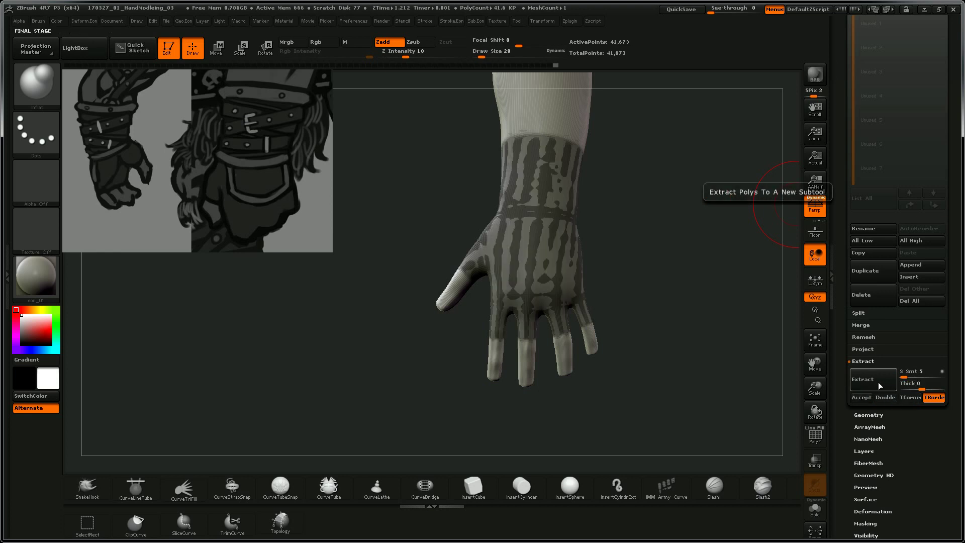
pyautogui.click(859, 397)
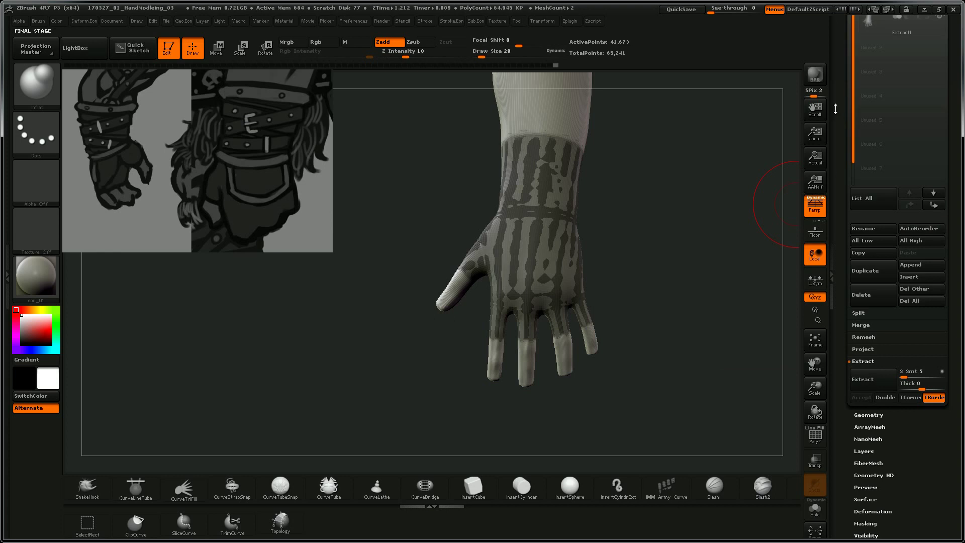
# Step: Select the extracted glove subtool, clear its mask and display it without the arm
pyautogui.click(873, 245)
pyautogui.keyDown('ctrl'); pyautogui.moveTo(680, 247); pyautogui.dragTo(749, 387); pyautogui.keyUp('ctrl')
pyautogui.moveTo(686, 336); pyautogui.dragTo(641, 351)
pyautogui.moveTo(577, 353); pyautogui.dragTo(674, 286)
# Step: Enable Double in the glove's display properties to show both sides of its surface
pyautogui.scroll(-10, 838, 389)
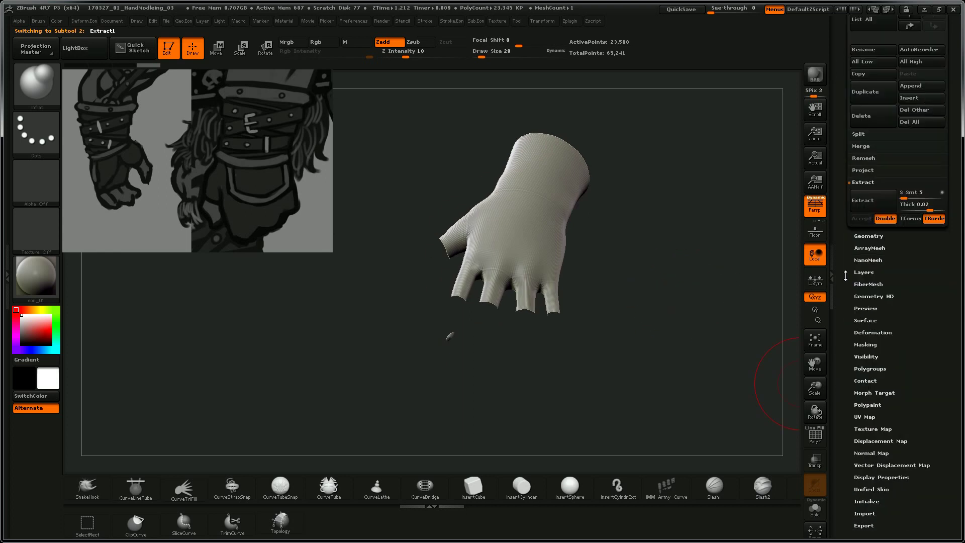
pyautogui.scroll(-1, 841, 455)
pyautogui.click(862, 425)
pyautogui.click(872, 48)
pyautogui.moveTo(712, 209); pyautogui.dragTo(637, 322)
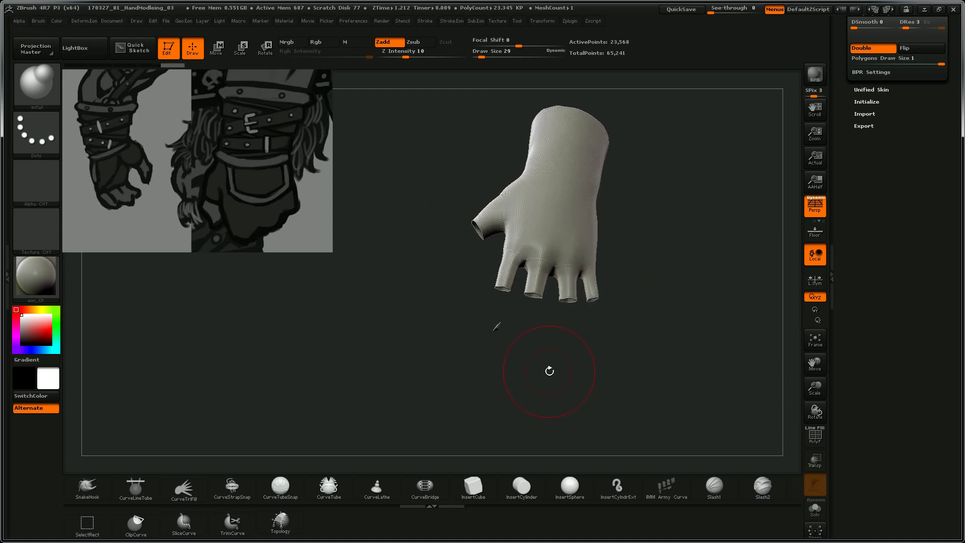
# Step: Hide the stray mesh fragment floating below the glove's fingers and delete the hidden geometry
pyautogui.keyDown('ctrl'); pyautogui.keyDown('shift'); pyautogui.moveTo(480, 315); pyautogui.dragTo(513, 339); pyautogui.keyUp('shift'); pyautogui.keyUp('ctrl')
pyautogui.moveTo(545, 375)
pyautogui.mouseDown()
pyautogui.moveTo(693, 225)
pyautogui.moveTo(692, 208)
pyautogui.mouseUp()
pyautogui.press('g')
pyautogui.click(662, 297)
pyautogui.moveTo(624, 285); pyautogui.dragTo(650, 251)
pyautogui.moveTo(625, 195); pyautogui.dragTo(683, 214)
# Step: Show the glove's polyframe and assign its whole surface to one polygroup
pyautogui.hotkey('shift', 'f')
pyautogui.hotkey('ctrl', 'w')
pyautogui.moveTo(836, 65); pyautogui.dragTo(840, 350)
pyautogui.moveTo(688, 224); pyautogui.dragTo(745, 204)
pyautogui.click(864, 148)
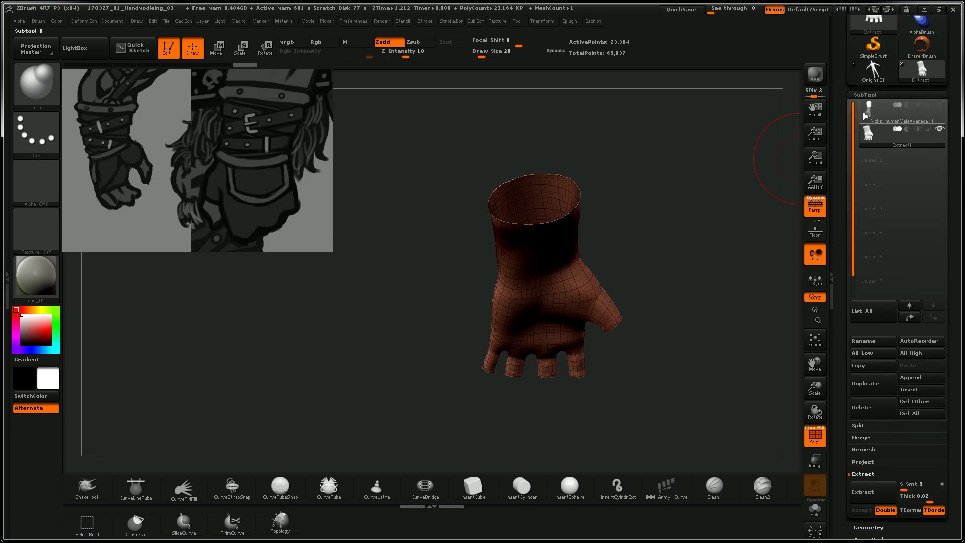
pyautogui.moveTo(869, 112)
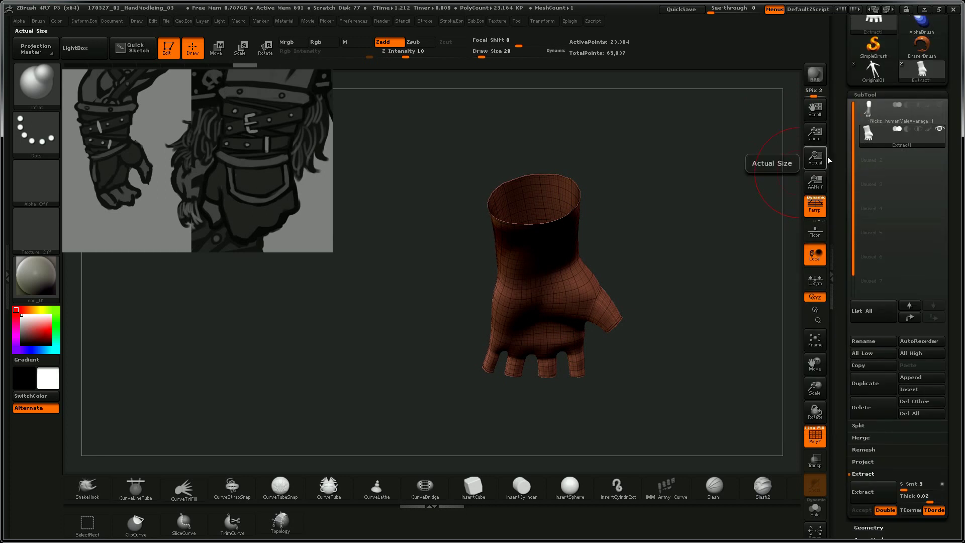
pyautogui.moveTo(670, 282); pyautogui.dragTo(712, 256)
# Step: Remesh the glove with ZRemesher set to Half the polygon count
pyautogui.scroll(-5, 841, 346)
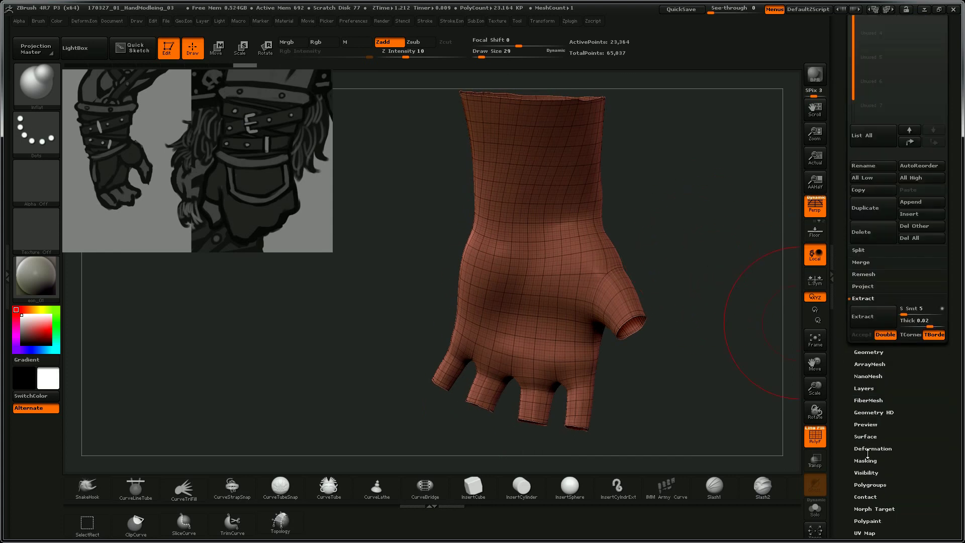
pyautogui.scroll(-3, 861, 455)
pyautogui.click(869, 244)
pyautogui.click(865, 199)
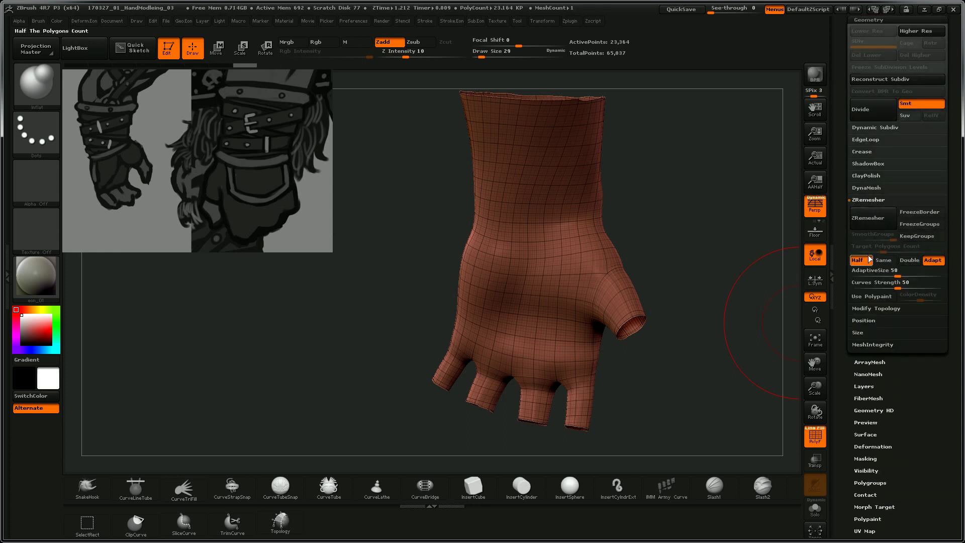
pyautogui.click(867, 222)
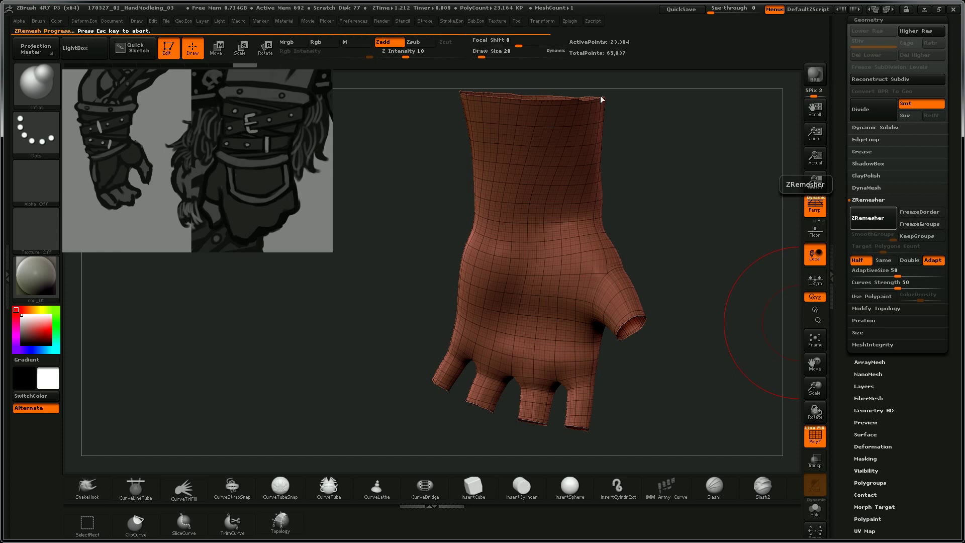
# Step: Try to smooth the remeshed glove's wavy cuff edge with a Polish deformation
pyautogui.moveTo(680, 176)
pyautogui.mouseDown()
pyautogui.moveTo(698, 175)
pyautogui.moveTo(600, 179)
pyautogui.mouseUp()
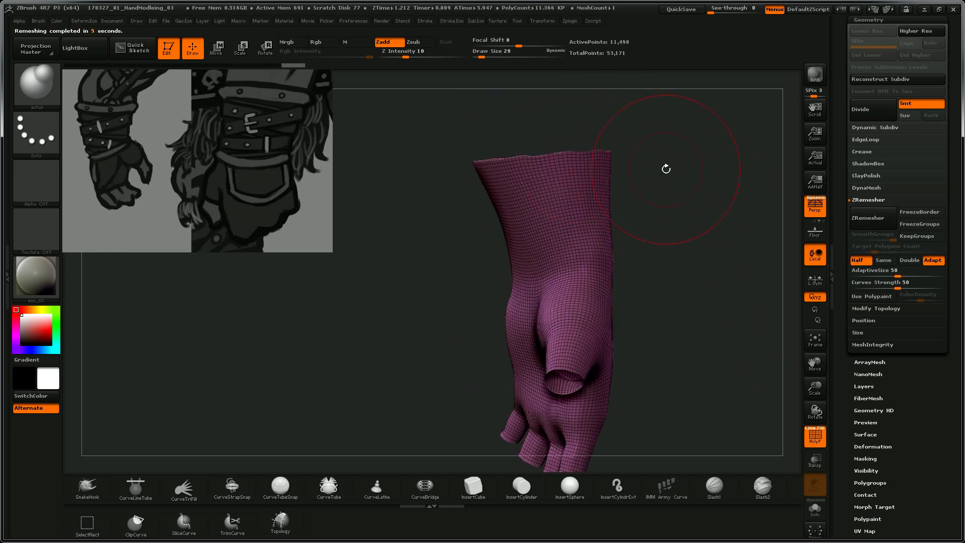
pyautogui.press('2')
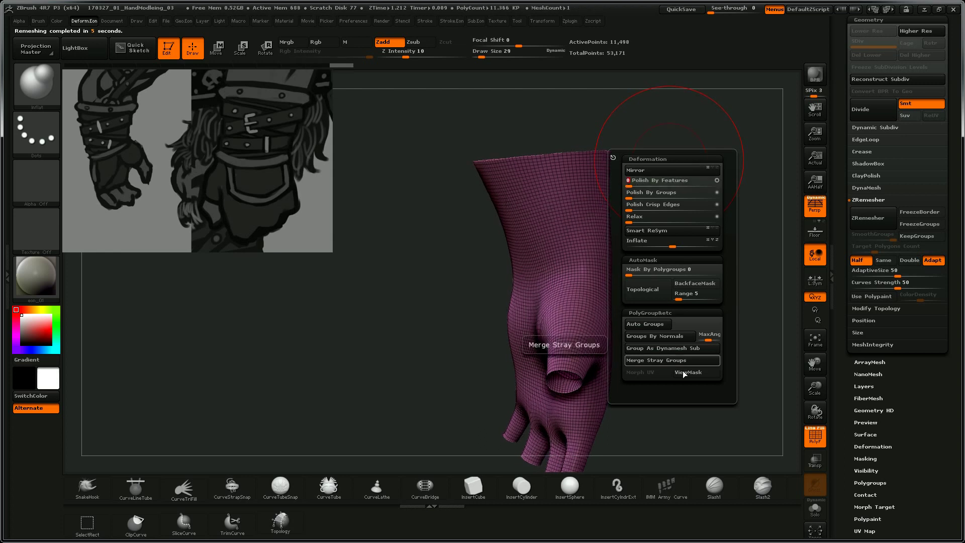
pyautogui.moveTo(752, 247); pyautogui.dragTo(676, 204)
pyautogui.moveTo(678, 325)
pyautogui.mouseDown()
pyautogui.moveTo(706, 318)
pyautogui.moveTo(701, 332)
pyautogui.mouseUp()
pyautogui.keyDown('alt'); pyautogui.moveTo(709, 256); pyautogui.dragTo(733, 320); pyautogui.keyUp('alt')
# Step: Slice a thin strip off the glove straight across just below the uneven cuff edge with SliceCurve
pyautogui.moveTo(710, 207)
pyautogui.mouseDown()
pyautogui.moveTo(685, 185)
pyautogui.moveTo(708, 230)
pyautogui.moveTo(685, 165)
pyautogui.moveTo(674, 176)
pyautogui.mouseUp()
pyautogui.hotkey('ctrl', 'shift')
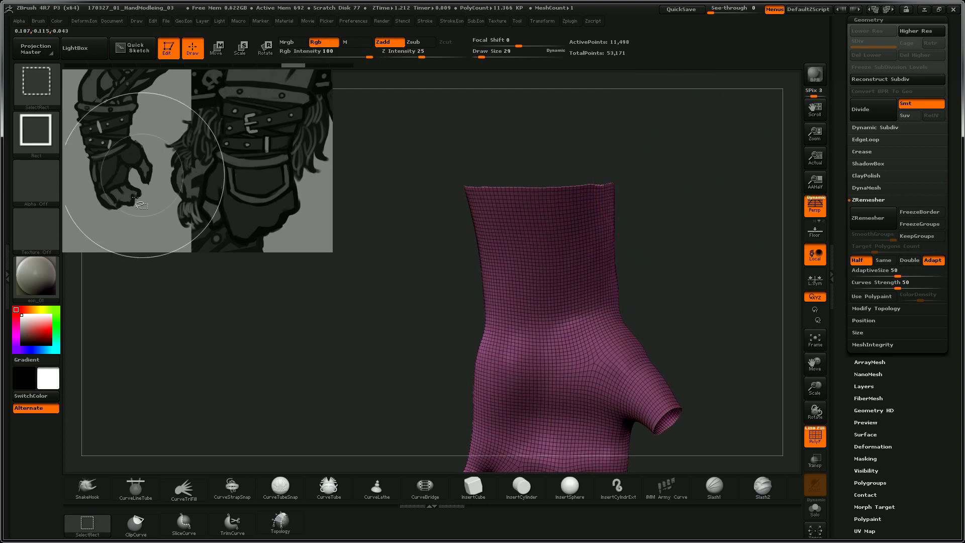
pyautogui.click(186, 528)
pyautogui.moveTo(396, 201)
pyautogui.keyDown('ctrl'); pyautogui.keyDown('shift'); pyautogui.mouseDown()
pyautogui.moveTo(692, 203)
pyautogui.moveTo(701, 191)
pyautogui.mouseUp(); pyautogui.keyUp('shift'); pyautogui.keyUp('ctrl')
# Step: Isolate the main glove polygroup with SelectRect and delete the hidden cuff strip
pyautogui.hotkey('ctrl', 'shift')
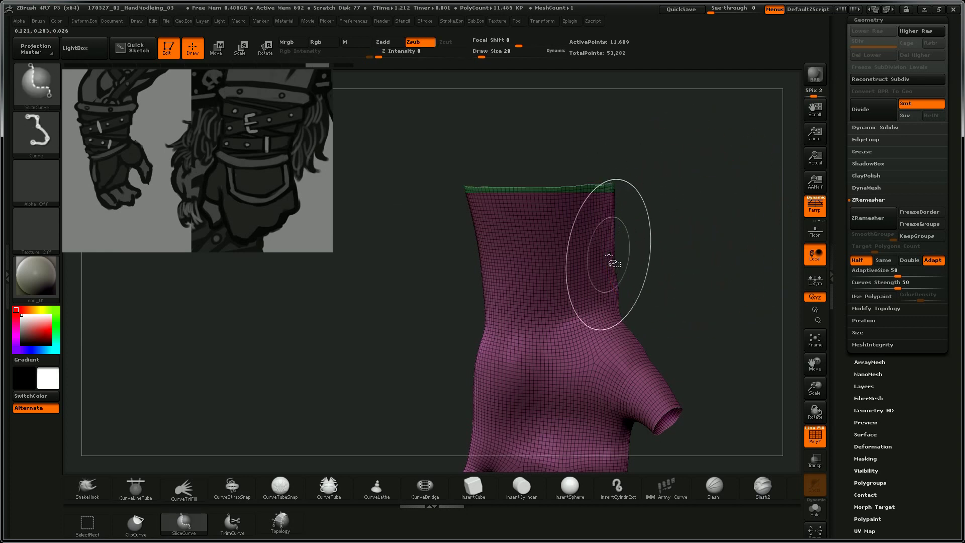
pyautogui.keyDown('ctrl'); pyautogui.keyDown('shift'); pyautogui.click(107, 522); pyautogui.keyUp('shift'); pyautogui.keyUp('ctrl')
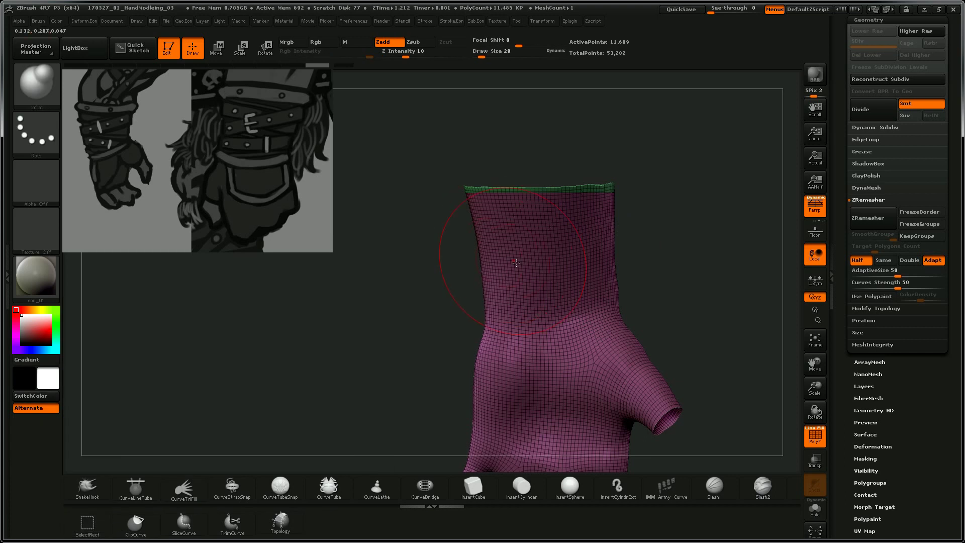
pyautogui.keyDown('ctrl'); pyautogui.keyDown('shift'); pyautogui.click(539, 259); pyautogui.keyUp('shift'); pyautogui.keyUp('ctrl')
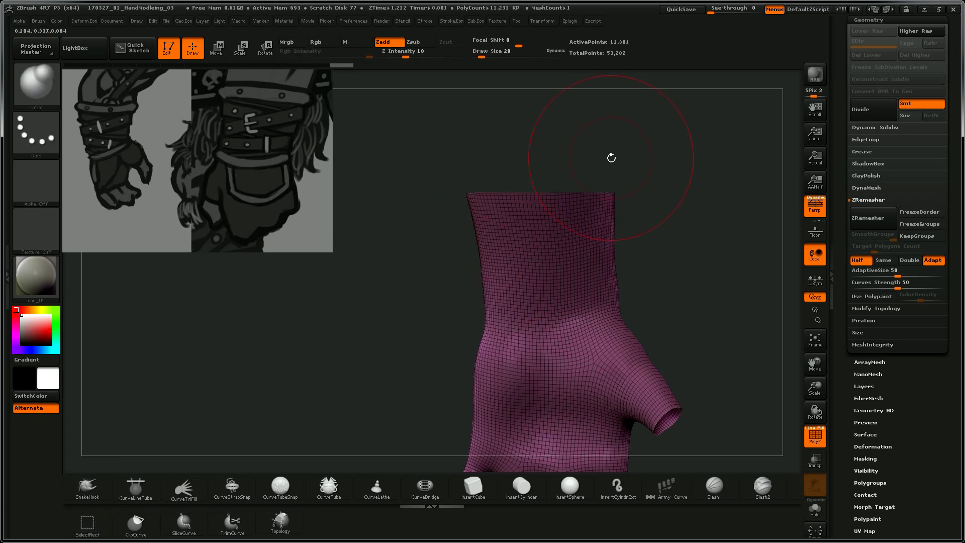
pyautogui.press('g')
pyautogui.click(582, 276)
# Step: Remesh the trimmed glove once more with ZRemesher at Half the polygon count
pyautogui.moveTo(737, 251); pyautogui.dragTo(753, 174)
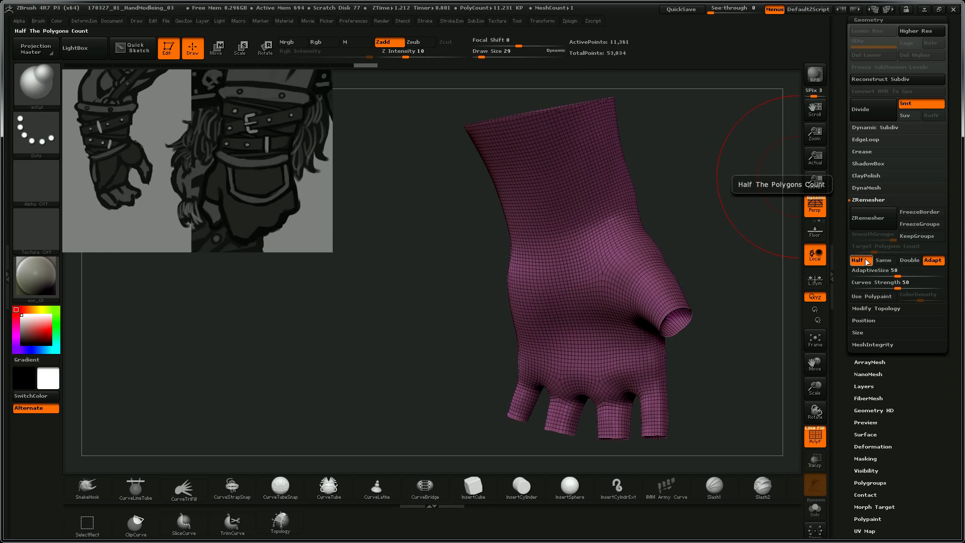
pyautogui.click(862, 224)
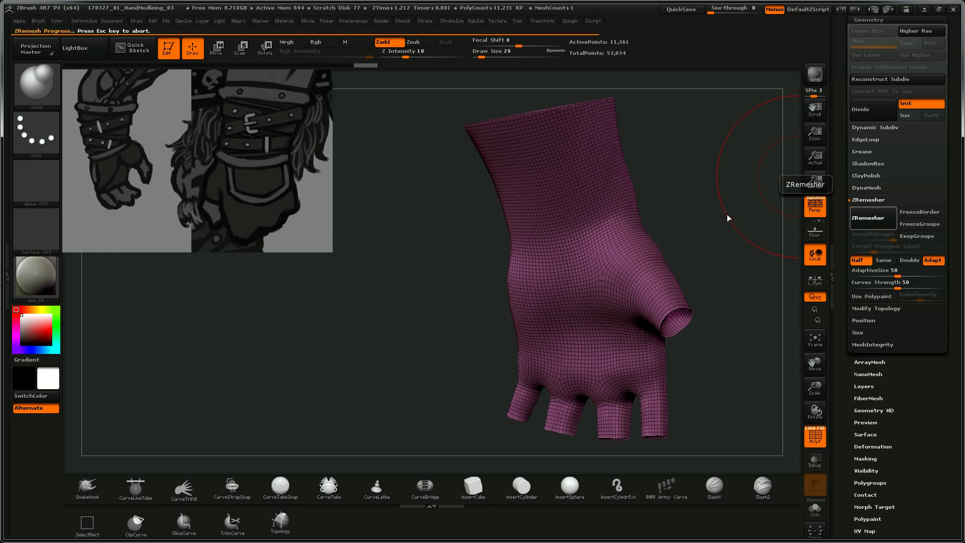
pyautogui.moveTo(717, 187); pyautogui.dragTo(746, 173)
# Step: Make the arm subtool visible, select and isolate it with Solo, and clear its mask
pyautogui.scroll(5, 843, 202)
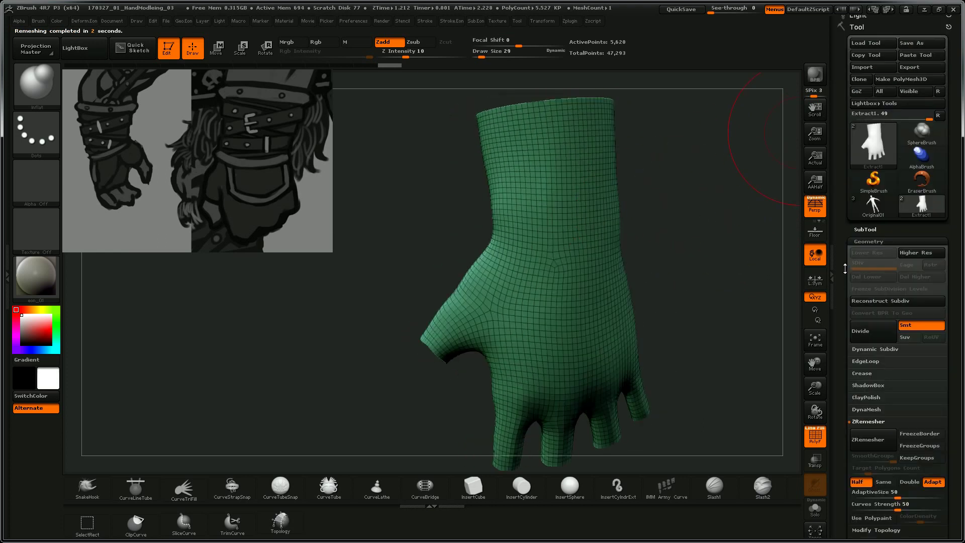
pyautogui.click(865, 229)
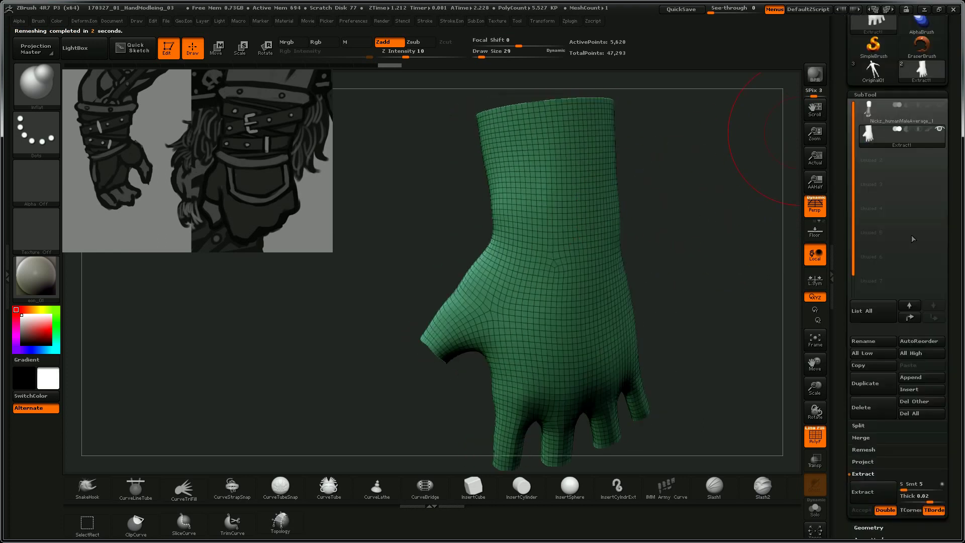
pyautogui.click(938, 105)
pyautogui.click(871, 112)
pyautogui.click(814, 511)
pyautogui.press('ctrl')
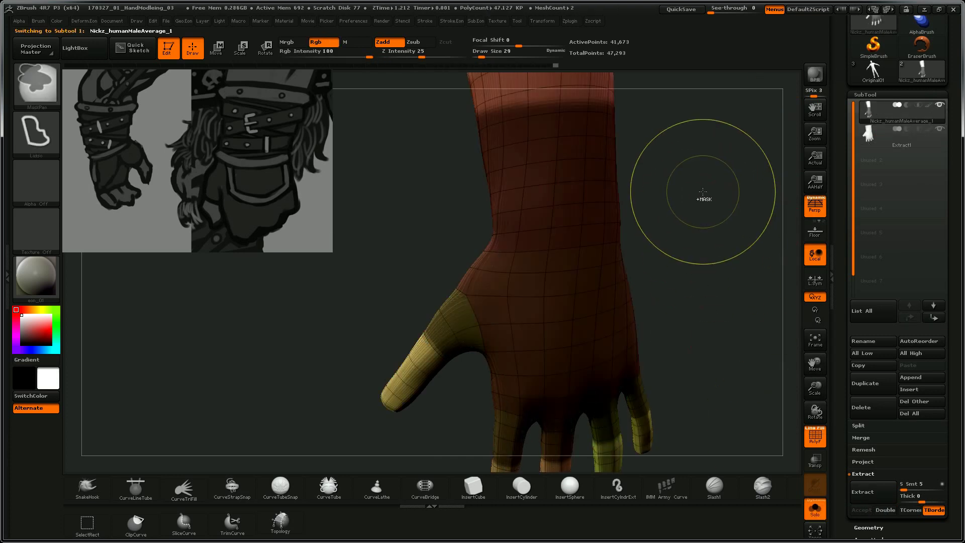
pyautogui.keyDown('ctrl'); pyautogui.moveTo(694, 175); pyautogui.dragTo(732, 280); pyautogui.keyUp('ctrl')
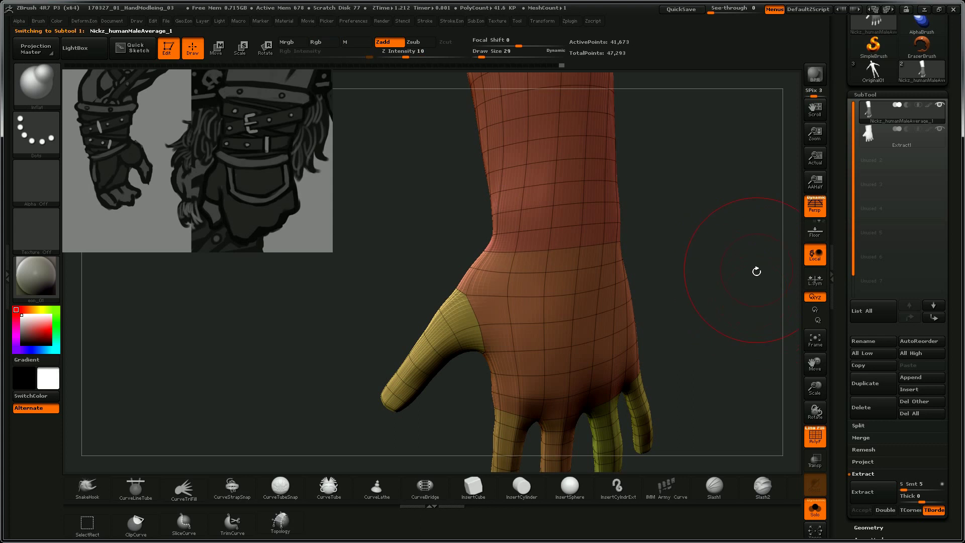
pyautogui.moveTo(700, 282); pyautogui.dragTo(702, 214)
# Step: Select the glove subtool and turn off Solo to display it together with the arm
pyautogui.click(872, 134)
pyautogui.click(814, 507)
pyautogui.moveTo(729, 269); pyautogui.dragTo(834, 156)
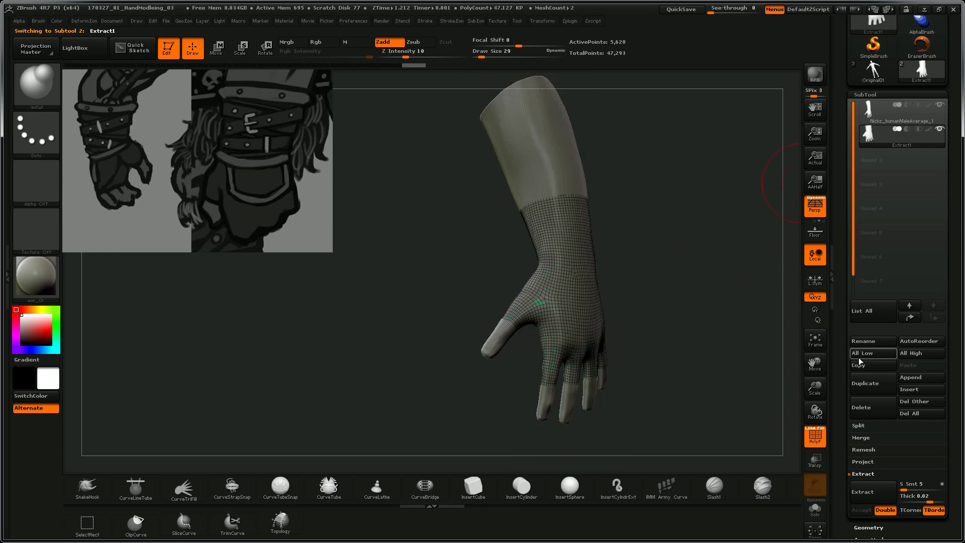
# Step: Try a slight Inflate deformation on the glove subtool
pyautogui.scroll(-8, 839, 377)
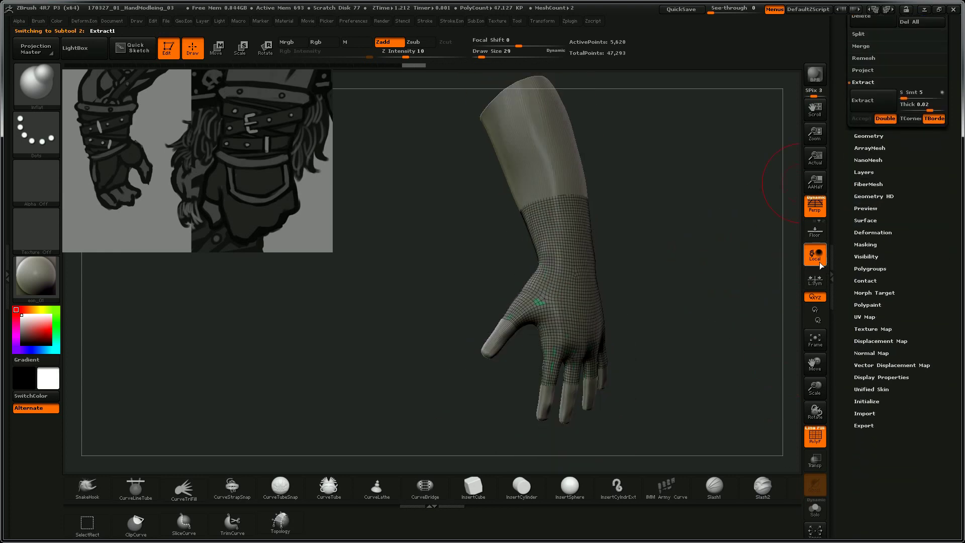
pyautogui.click(874, 232)
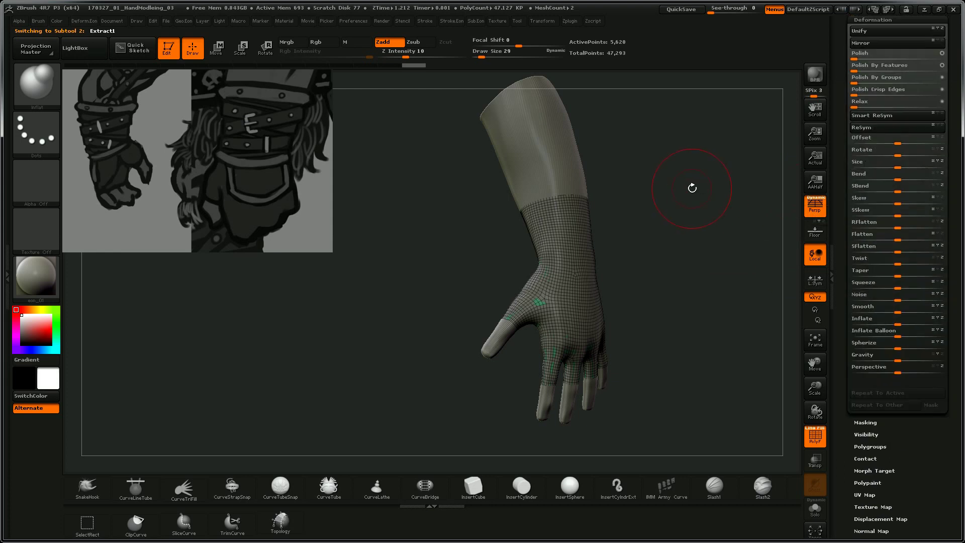
pyautogui.press('d')
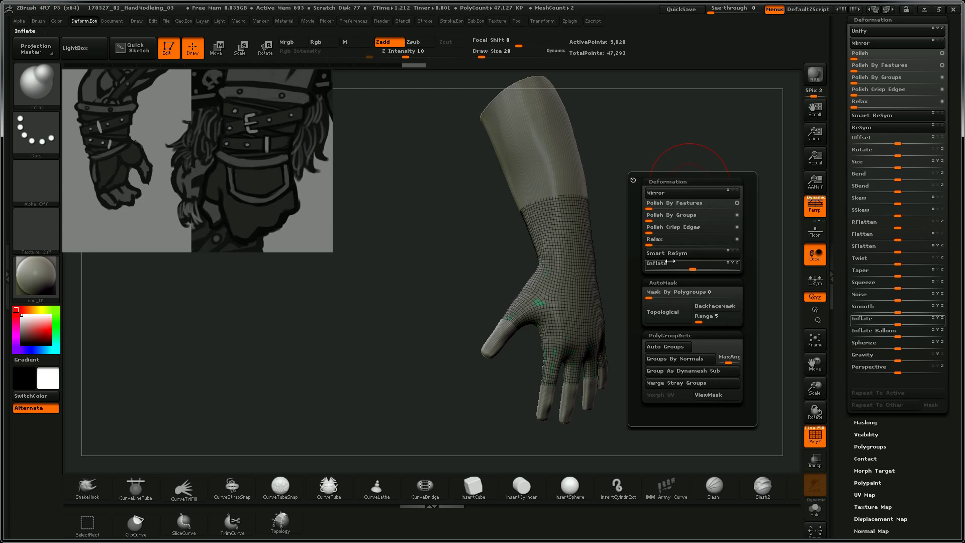
pyautogui.moveTo(691, 269); pyautogui.dragTo(695, 269)
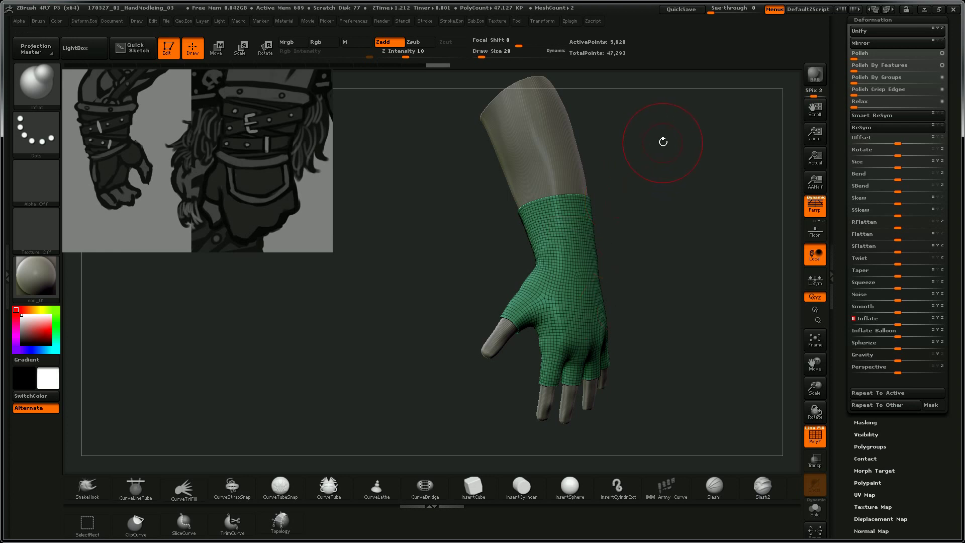
pyautogui.moveTo(678, 184)
pyautogui.mouseDown()
pyautogui.moveTo(682, 192)
pyautogui.moveTo(628, 197)
pyautogui.moveTo(654, 199)
pyautogui.moveTo(674, 221)
pyautogui.moveTo(704, 218)
pyautogui.moveTo(721, 258)
pyautogui.moveTo(665, 179)
pyautogui.mouseUp()
pyautogui.hotkey('ctrl', 'z')
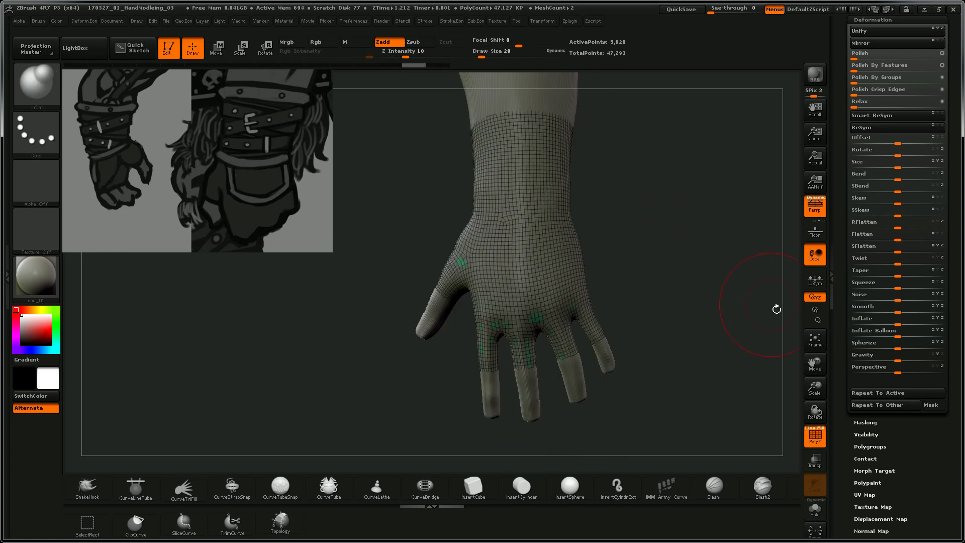
pyautogui.moveTo(898, 324); pyautogui.dragTo(894, 321)
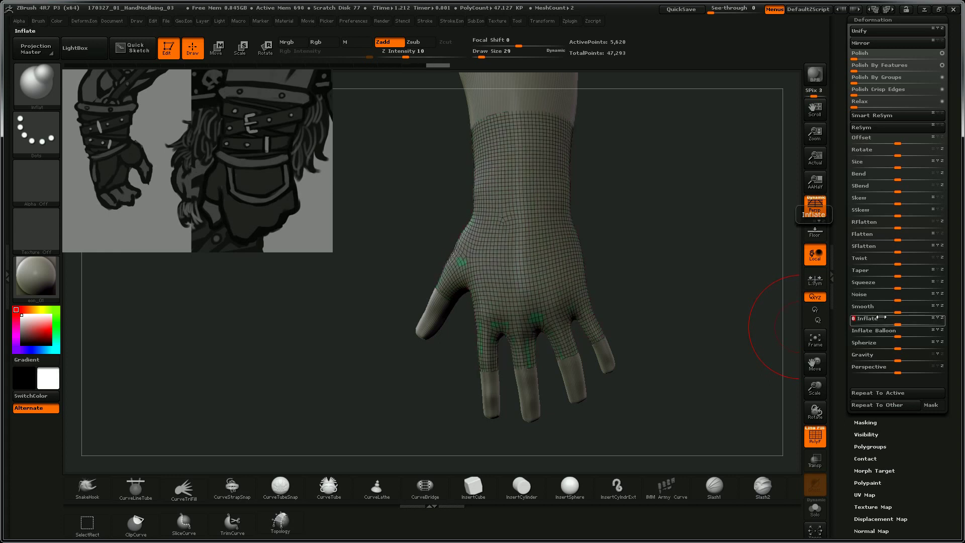
pyautogui.hotkey('ctrl', 'shift', 'z')
pyautogui.press('ctrl')
pyautogui.hotkey('ctrl', 'z')
# Step: Inflate the glove subtool by 1 with the Inflate deformation and turn off the polyframe display
pyautogui.click(898, 325)
pyautogui.write('1')
pyautogui.press('Return')
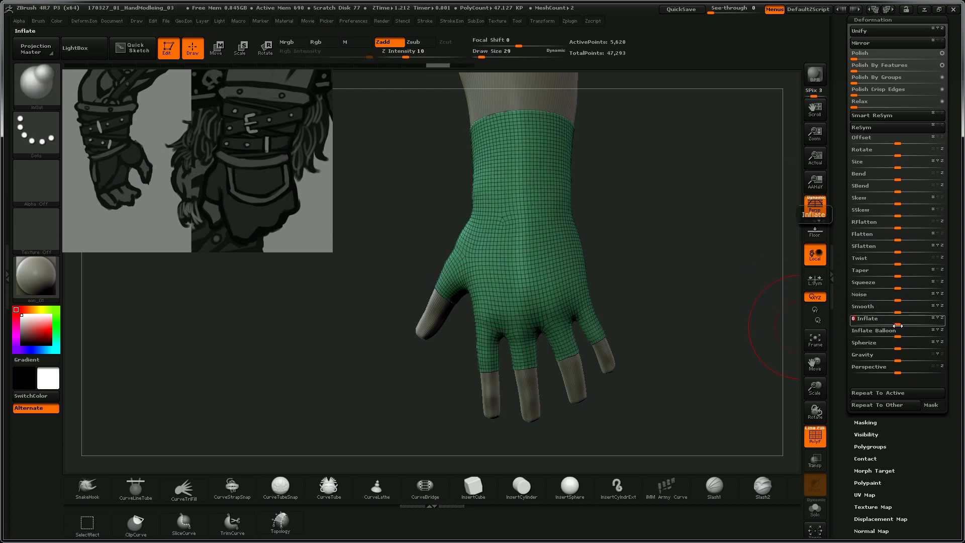
pyautogui.moveTo(765, 266); pyautogui.dragTo(776, 273)
pyautogui.hotkey('shift', 'f')
pyautogui.keyDown('alt'); pyautogui.moveTo(754, 327); pyautogui.dragTo(677, 275); pyautogui.keyUp('alt')
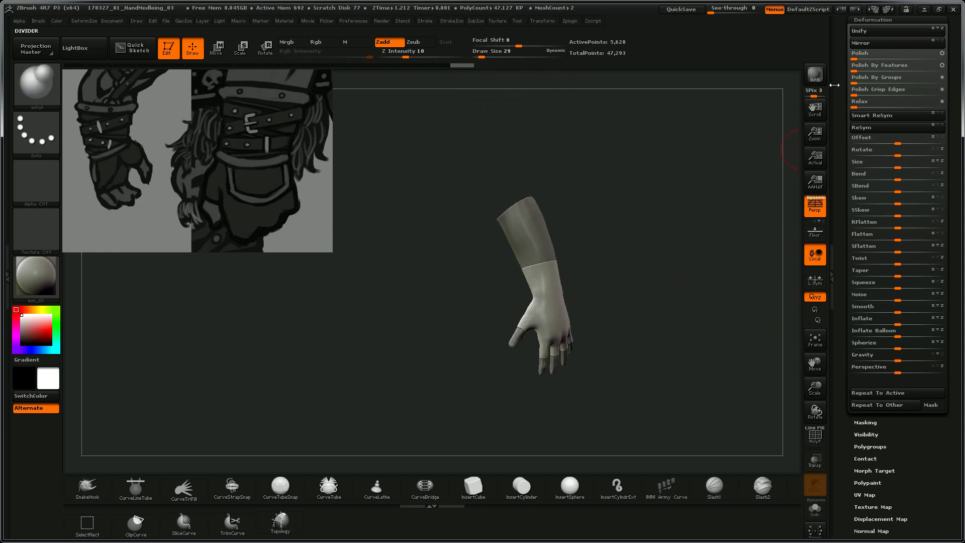
pyautogui.moveTo(838, 86); pyautogui.dragTo(838, 173)
pyautogui.click(866, 235)
# Step: Save the project as 170327_01_HandModleing_04
pyautogui.hotkey('ctrl', 's')
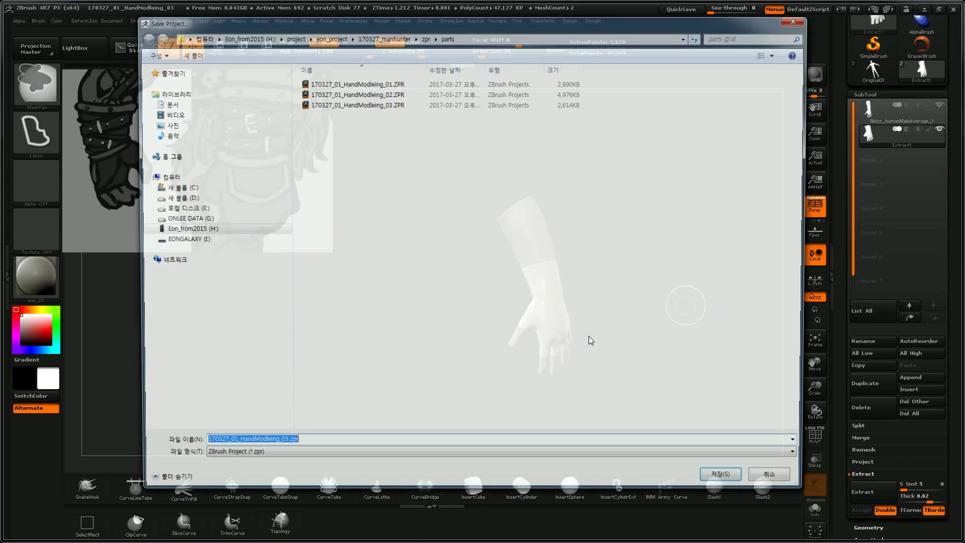
pyautogui.click(298, 446)
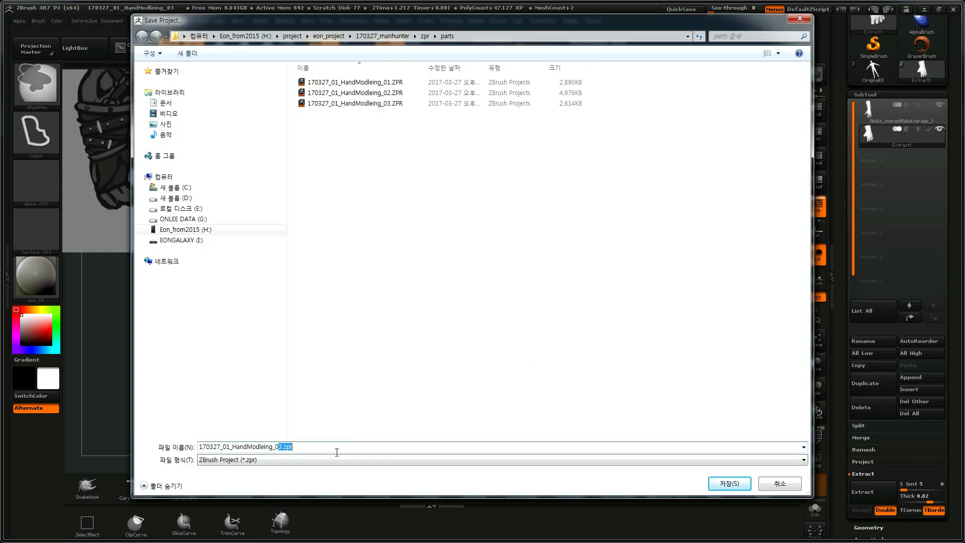
pyautogui.press('Return')
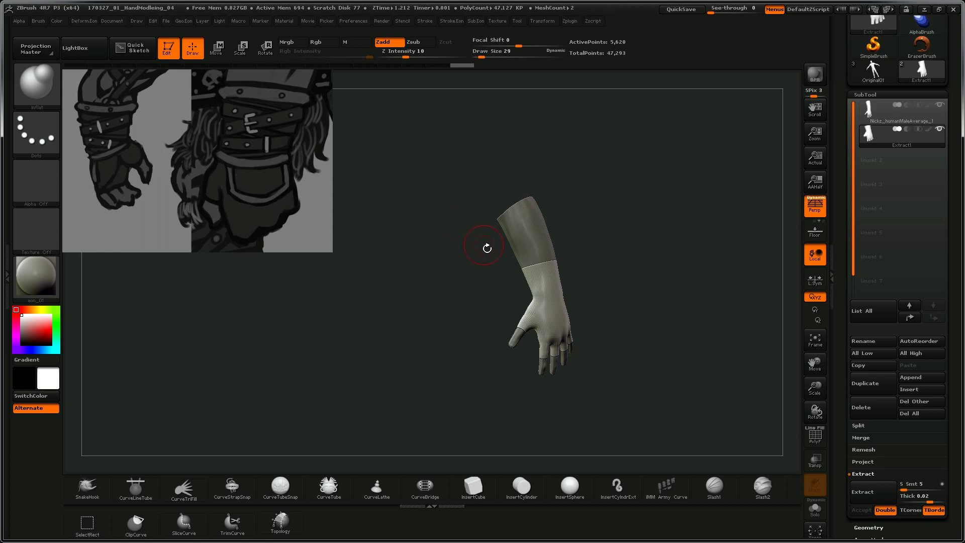
# Step: Duplicate the glove subtool and display the copy alone in Solo with its polyframe
pyautogui.moveTo(564, 205)
pyautogui.mouseDown()
pyautogui.moveTo(589, 168)
pyautogui.moveTo(549, 171)
pyautogui.moveTo(598, 184)
pyautogui.moveTo(589, 185)
pyautogui.mouseUp()
pyautogui.moveTo(595, 180); pyautogui.dragTo(564, 160)
pyautogui.moveTo(700, 278); pyautogui.dragTo(678, 284)
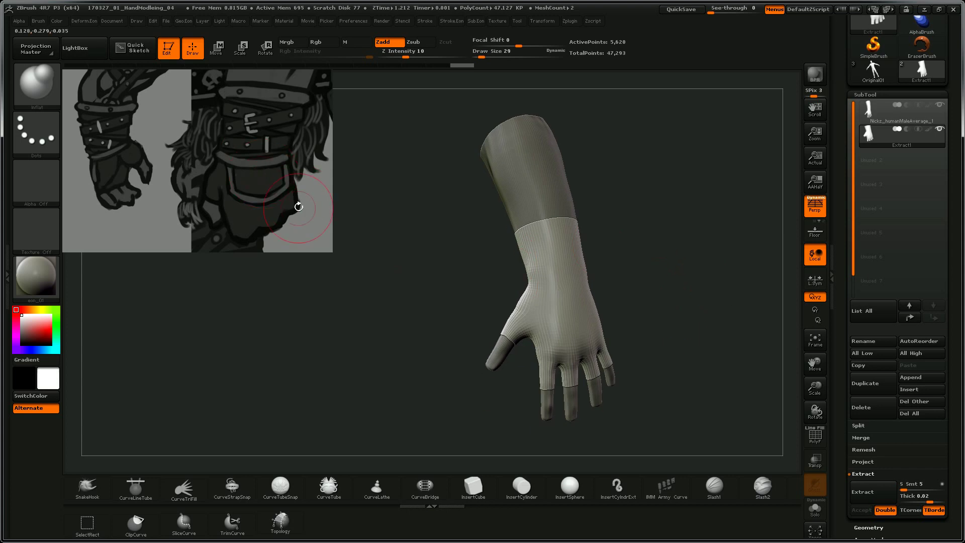
pyautogui.moveTo(660, 227); pyautogui.dragTo(717, 241)
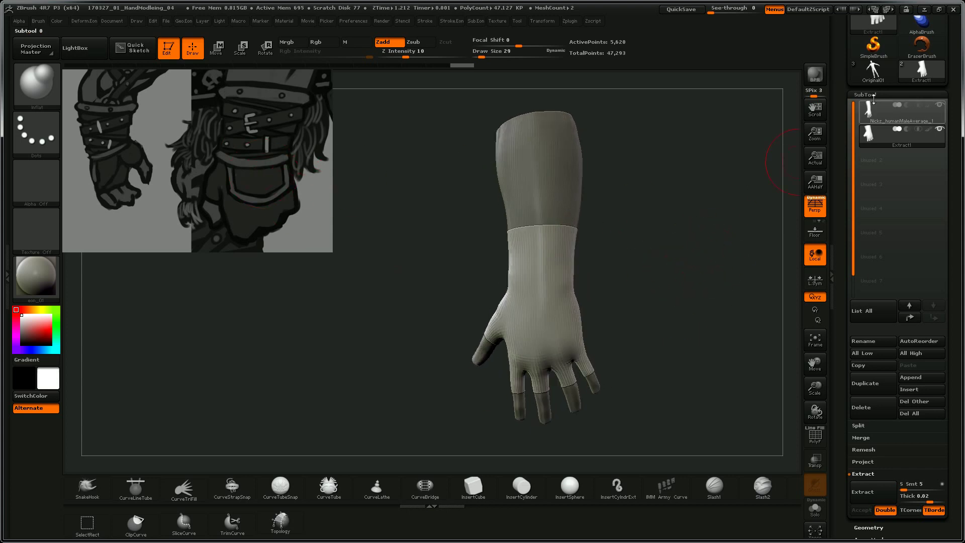
pyautogui.moveTo(871, 141)
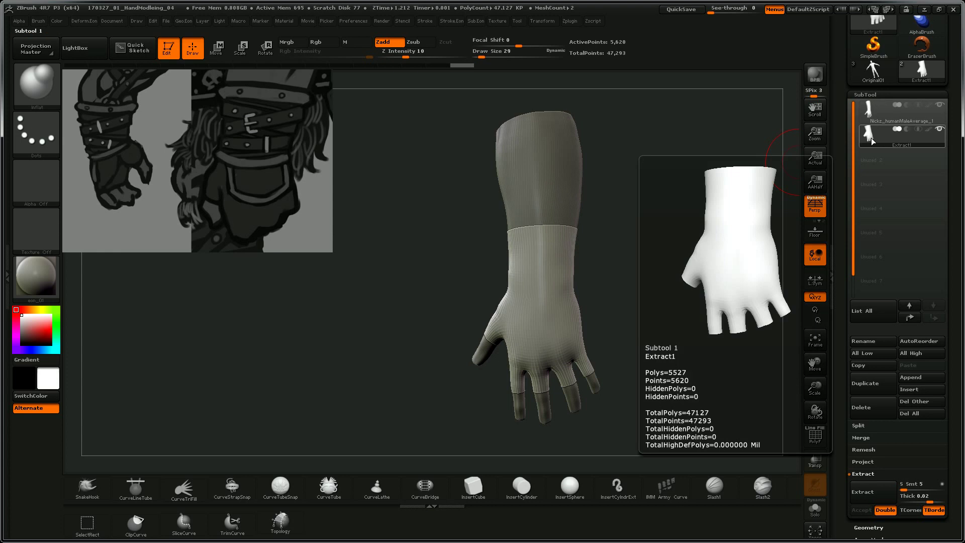
pyautogui.moveTo(721, 309); pyautogui.dragTo(642, 276)
pyautogui.click(883, 377)
pyautogui.click(815, 508)
pyautogui.press('f')
pyautogui.hotkey('shift', 'f')
pyautogui.moveTo(706, 298)
pyautogui.keyDown('alt'); pyautogui.mouseDown()
pyautogui.moveTo(698, 278)
pyautogui.moveTo(676, 279)
pyautogui.mouseUp(); pyautogui.keyUp('alt')
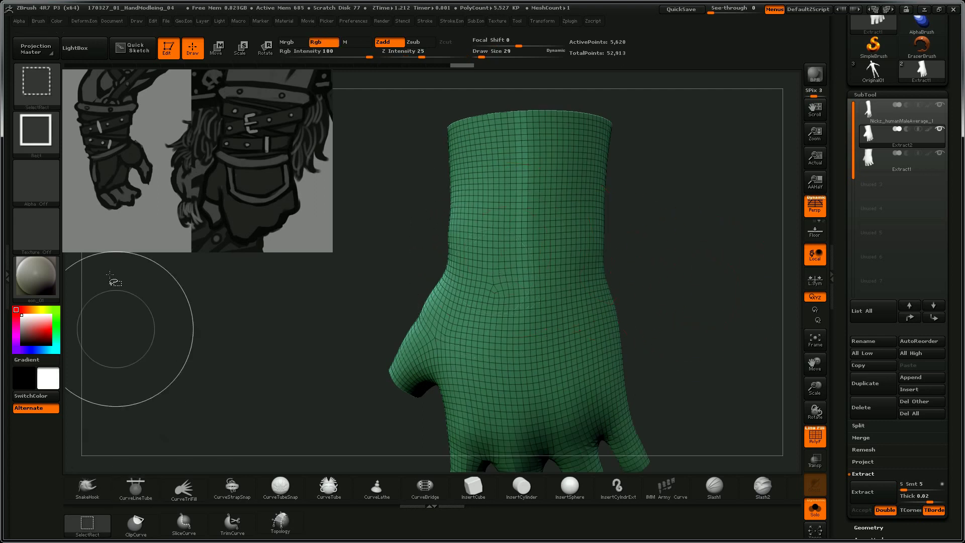
# Step: Set SelectRect to the Lasso stroke and hide the edge loop around the wrist of the glove copy
pyautogui.click(36, 132)
pyautogui.click(243, 142)
pyautogui.moveTo(731, 192)
pyautogui.keyDown('alt'); pyautogui.mouseDown()
pyautogui.moveTo(748, 230)
pyautogui.moveTo(723, 238)
pyautogui.mouseUp(); pyautogui.keyUp('alt')
pyautogui.keyDown('ctrl'); pyautogui.keyDown('shift'); pyautogui.click(464, 335); pyautogui.keyUp('shift'); pyautogui.keyUp('ctrl')
pyautogui.moveTo(754, 315)
pyautogui.keyDown('alt'); pyautogui.mouseDown()
pyautogui.moveTo(686, 241)
pyautogui.moveTo(606, 262)
pyautogui.moveTo(702, 243)
pyautogui.moveTo(663, 327)
pyautogui.mouseUp(); pyautogui.keyUp('alt')
pyautogui.keyDown('ctrl'); pyautogui.keyDown('shift'); pyautogui.click(674, 289); pyautogui.keyUp('shift'); pyautogui.keyUp('ctrl')
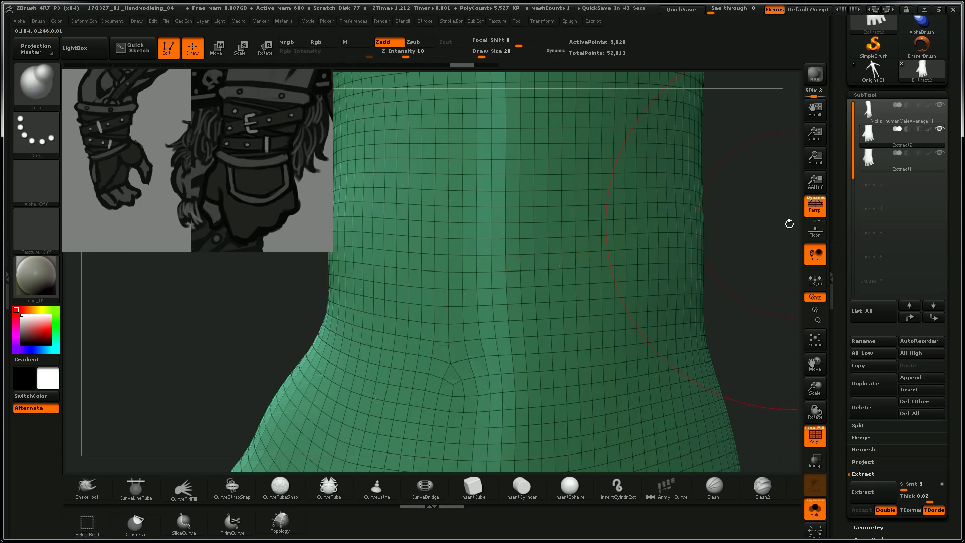
pyautogui.press('f')
pyautogui.moveTo(742, 261); pyautogui.dragTo(721, 216)
pyautogui.hotkey('ctrl', 'shift')
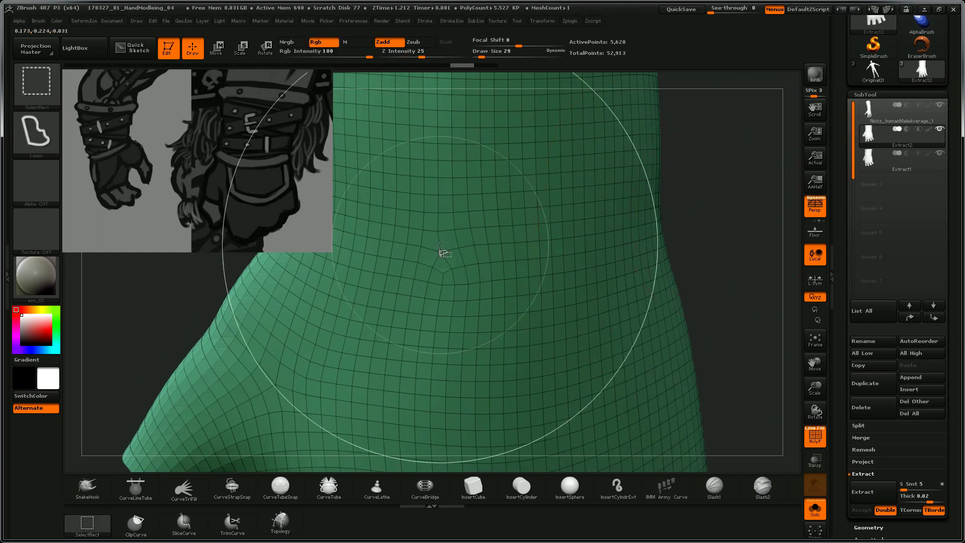
pyautogui.keyDown('ctrl'); pyautogui.keyDown('shift'); pyautogui.click(437, 231); pyautogui.keyUp('shift'); pyautogui.keyUp('ctrl')
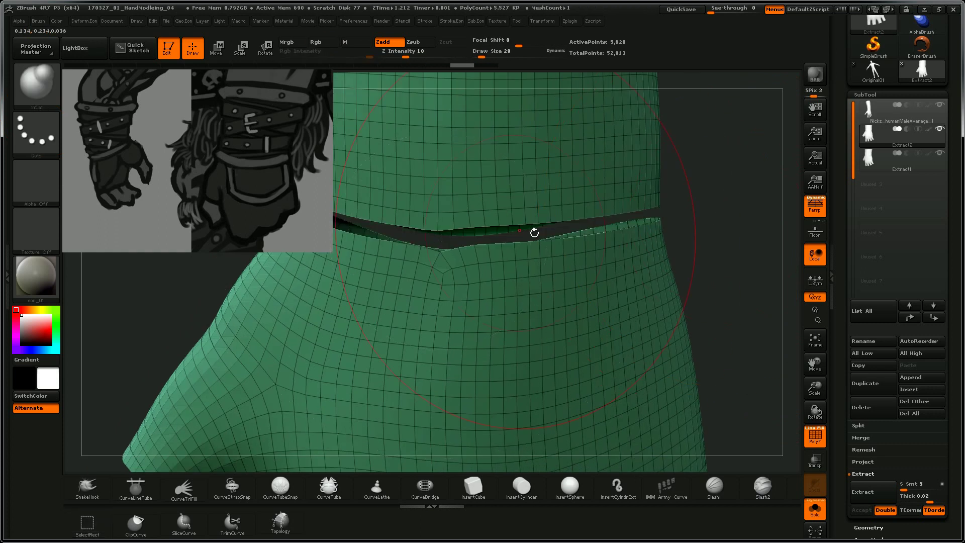
# Step: Split the cuff and hand parts into separate polygroups with Auto Groups and unhide the wrist loop
pyautogui.moveTo(695, 261)
pyautogui.mouseDown()
pyautogui.moveTo(636, 166)
pyautogui.moveTo(649, 210)
pyautogui.moveTo(639, 129)
pyautogui.moveTo(678, 273)
pyautogui.moveTo(701, 270)
pyautogui.mouseUp()
pyautogui.moveTo(702, 270); pyautogui.dragTo(665, 217)
pyautogui.press('space')
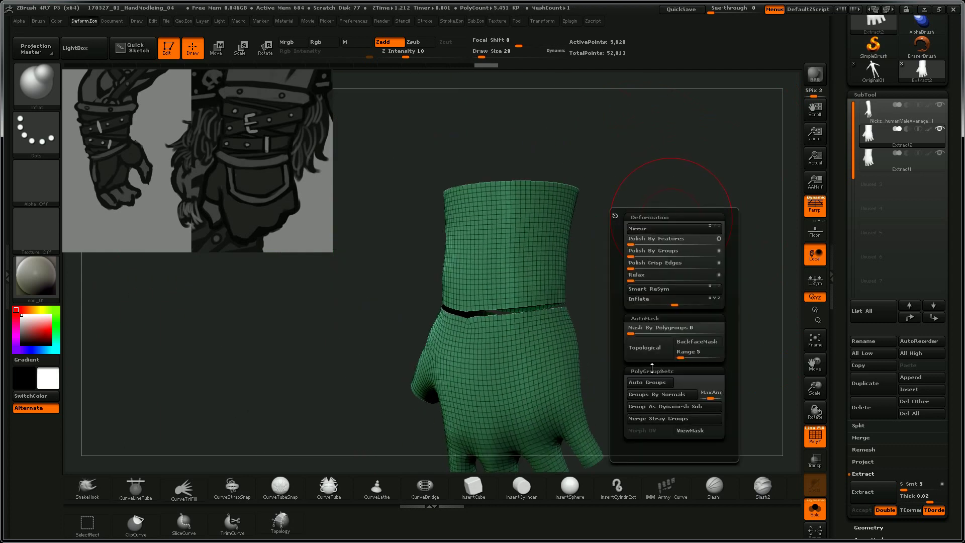
pyautogui.click(654, 383)
pyautogui.moveTo(702, 266)
pyautogui.mouseDown()
pyautogui.moveTo(694, 353)
pyautogui.moveTo(618, 259)
pyautogui.mouseUp()
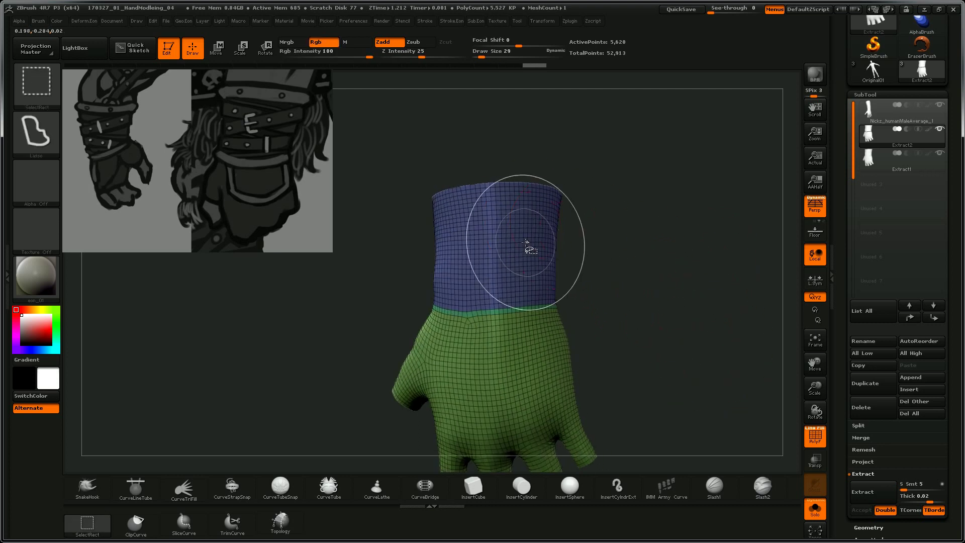
# Step: Set SelectRect back to the Rect stroke, isolate the cuff polygroup and delete the hidden hand part
pyautogui.click(36, 132)
pyautogui.click(96, 146)
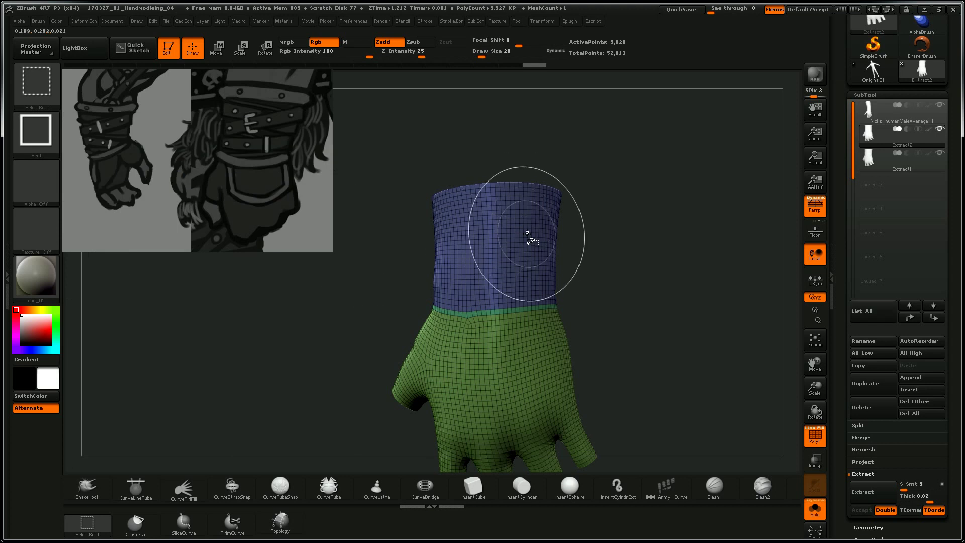
pyautogui.keyDown('ctrl'); pyautogui.keyDown('shift'); pyautogui.click(520, 232); pyautogui.keyUp('shift'); pyautogui.keyUp('ctrl')
pyautogui.press('g')
pyautogui.click(645, 298)
# Step: Turn off Solo and slightly inflate the cuff piece so it stands off the glove underneath
pyautogui.moveTo(586, 352); pyautogui.dragTo(668, 291)
pyautogui.moveTo(257, 145); pyautogui.dragTo(758, 326)
pyautogui.click(815, 512)
pyautogui.moveTo(839, 389); pyautogui.dragTo(844, 295)
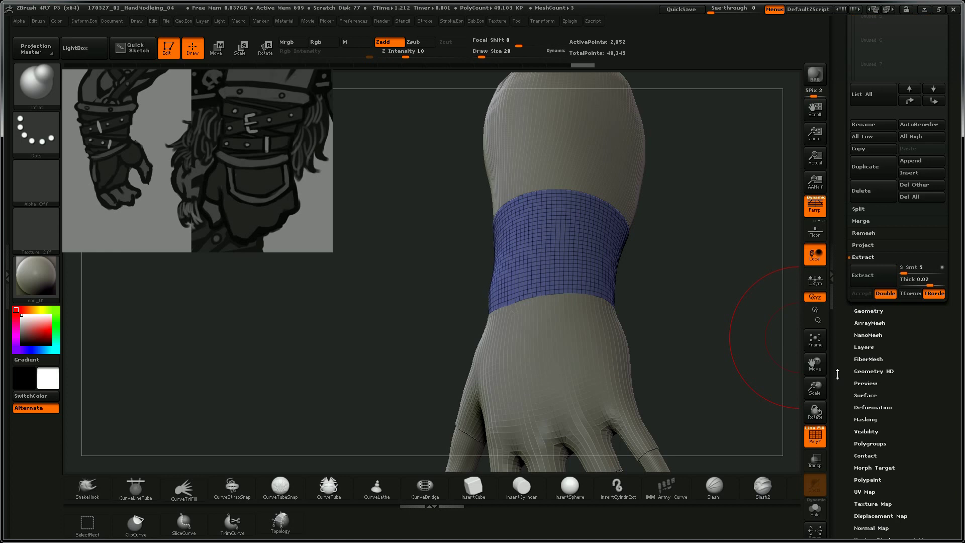
pyautogui.press('d')
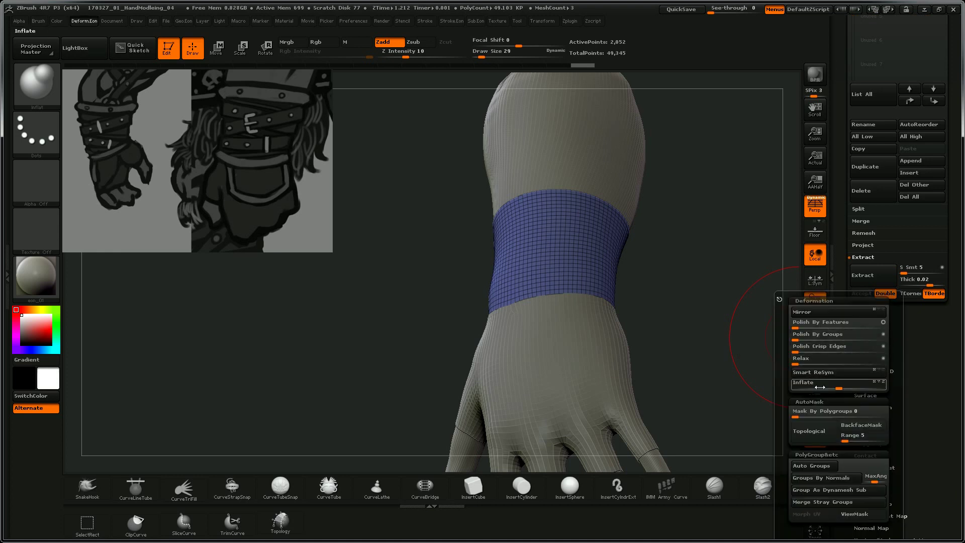
pyautogui.moveTo(837, 386); pyautogui.dragTo(841, 388)
pyautogui.moveTo(685, 301); pyautogui.dragTo(603, 262)
pyautogui.moveTo(706, 375)
pyautogui.mouseDown()
pyautogui.moveTo(722, 312)
pyautogui.moveTo(689, 241)
pyautogui.moveTo(675, 161)
pyautogui.moveTo(448, 220)
pyautogui.moveTo(450, 230)
pyautogui.moveTo(441, 204)
pyautogui.mouseUp()
pyautogui.hotkey('ctrl', 'shift')
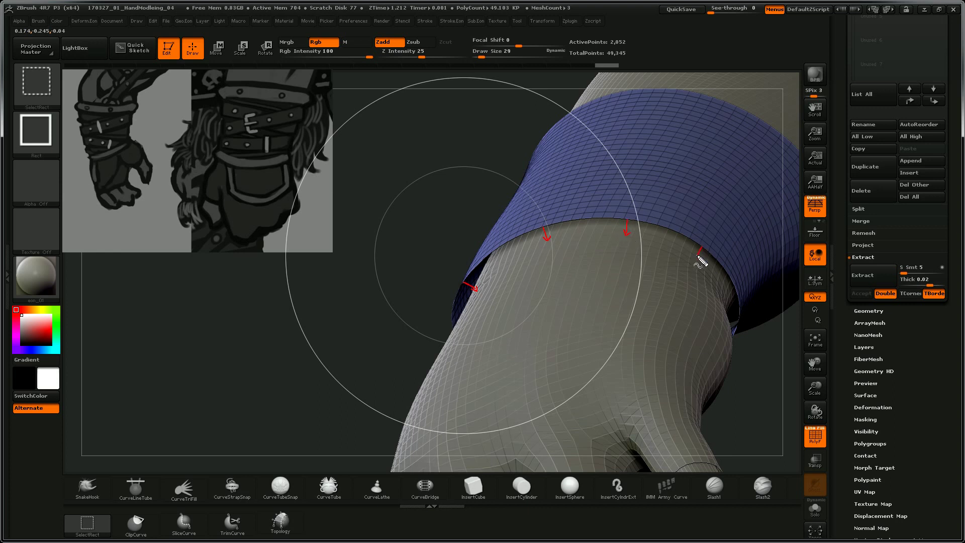
pyautogui.press('Escape')
pyautogui.moveTo(405, 310)
pyautogui.keyDown('alt'); pyautogui.mouseDown()
pyautogui.moveTo(381, 318)
pyautogui.moveTo(360, 201)
pyautogui.moveTo(447, 178)
pyautogui.moveTo(437, 205)
pyautogui.moveTo(452, 213)
pyautogui.mouseUp(); pyautogui.keyUp('alt')
pyautogui.moveTo(637, 261); pyautogui.dragTo(612, 272)
# Step: Select the full glove subtool and inflate it slightly beneath the cuff
pyautogui.keyDown('alt'); pyautogui.click(594, 264); pyautogui.keyUp('alt')
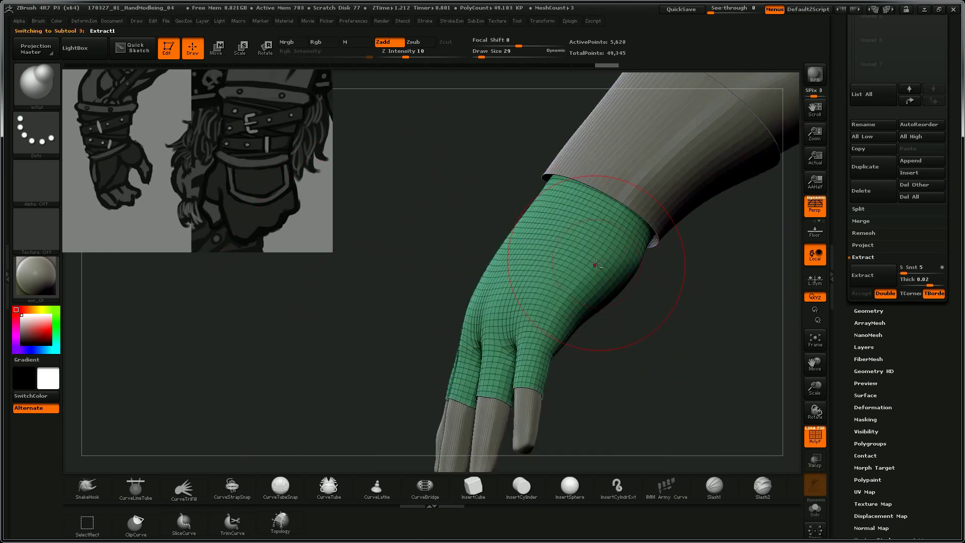
pyautogui.scroll(-3, 844, 348)
pyautogui.press('2')
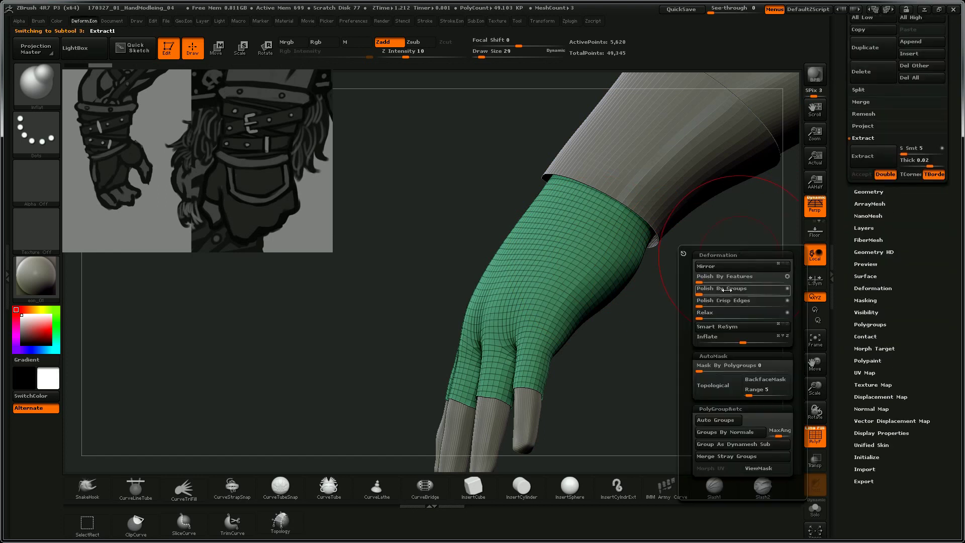
pyautogui.moveTo(742, 342); pyautogui.dragTo(744, 342)
pyautogui.moveTo(603, 381); pyautogui.dragTo(700, 236)
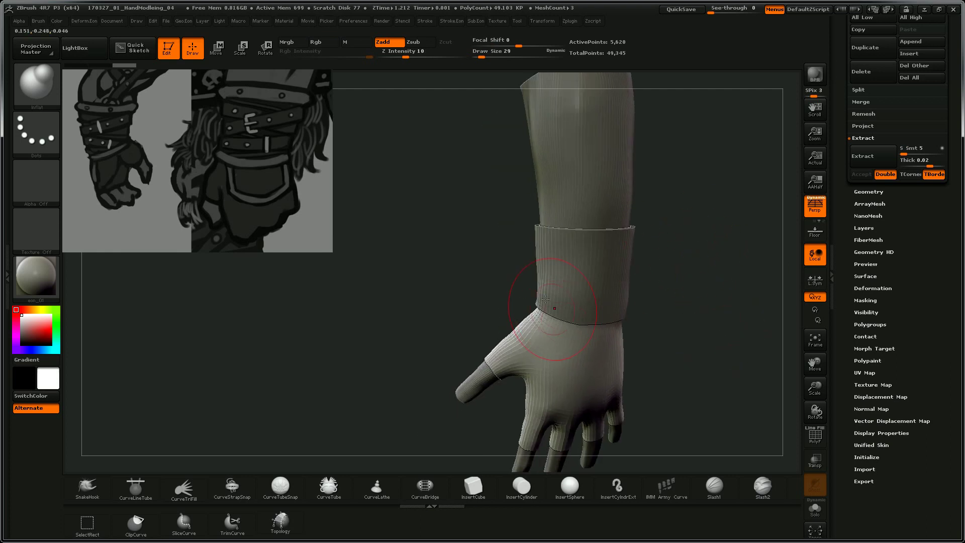
# Step: Turn on polypaint for the arm, cuff and glove subtools
pyautogui.moveTo(840, 145); pyautogui.dragTo(839, 236)
pyautogui.moveTo(729, 234); pyautogui.dragTo(704, 186)
pyautogui.moveTo(695, 251); pyautogui.dragTo(698, 217)
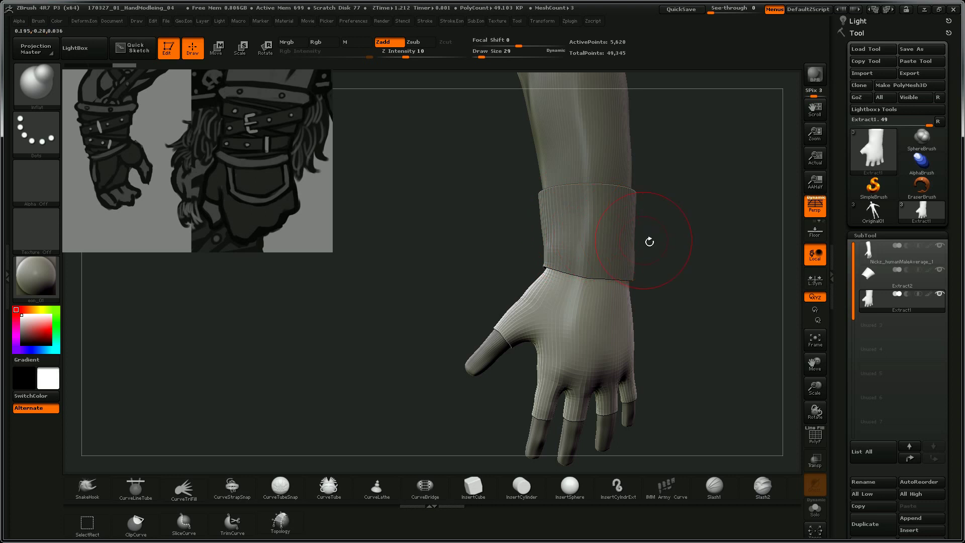
pyautogui.moveTo(707, 167); pyautogui.dragTo(647, 216)
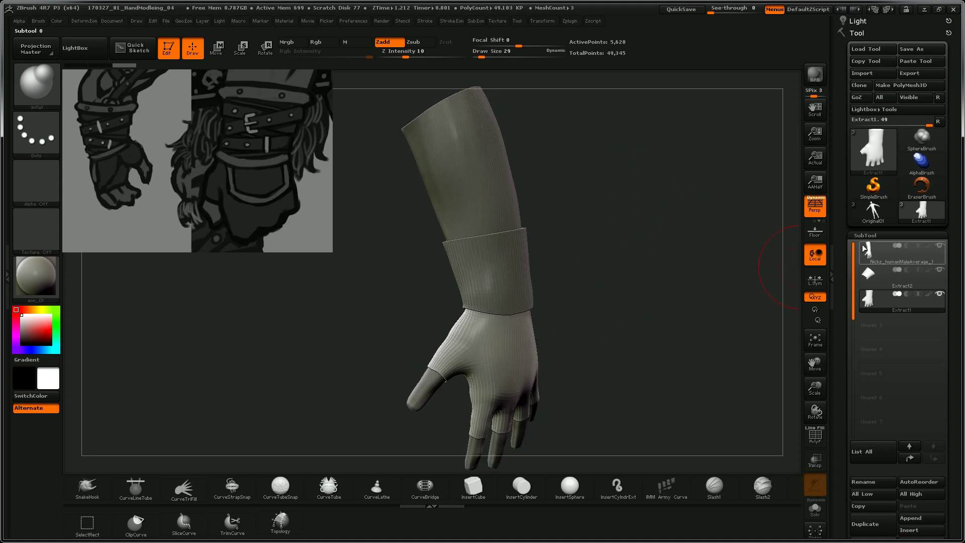
pyautogui.click(928, 245)
pyautogui.click(928, 273)
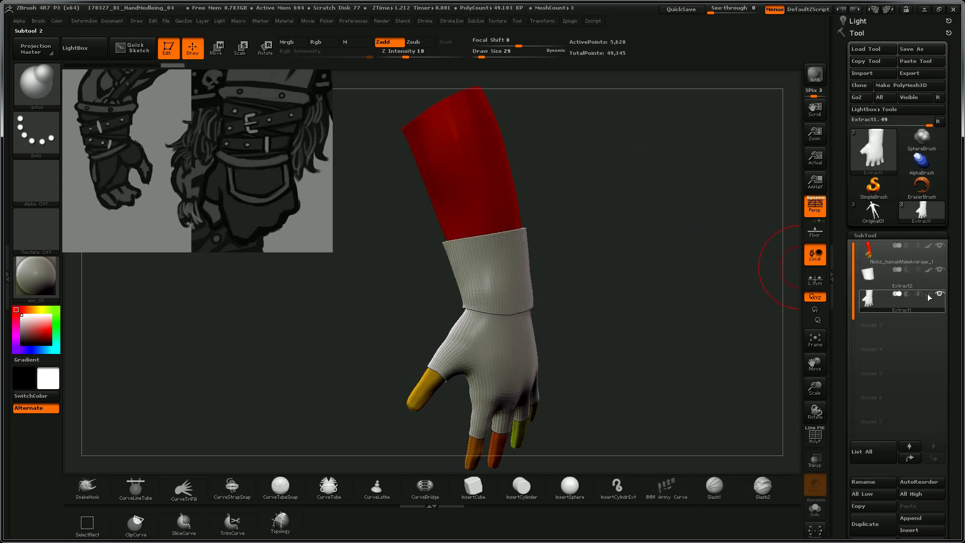
pyautogui.moveTo(704, 318); pyautogui.dragTo(668, 308)
pyautogui.hotkey('shift', 'f')
pyautogui.hotkey('shift', 'f')
pyautogui.moveTo(665, 214); pyautogui.dragTo(716, 232)
pyautogui.keyDown('alt'); pyautogui.moveTo(661, 271); pyautogui.dragTo(728, 219); pyautogui.keyUp('alt')
# Step: Select the arm subtool and fill the whole object with white
pyautogui.click(876, 244)
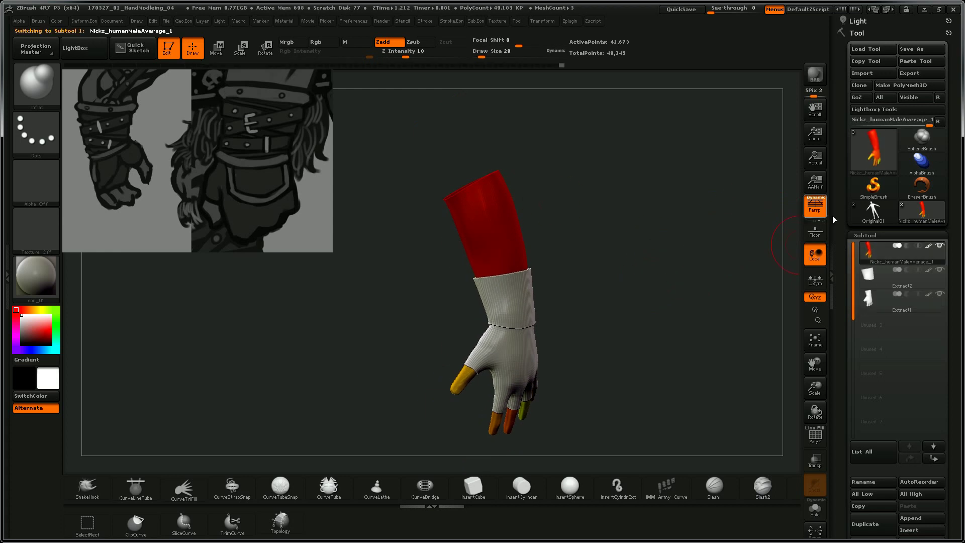
pyautogui.click(57, 21)
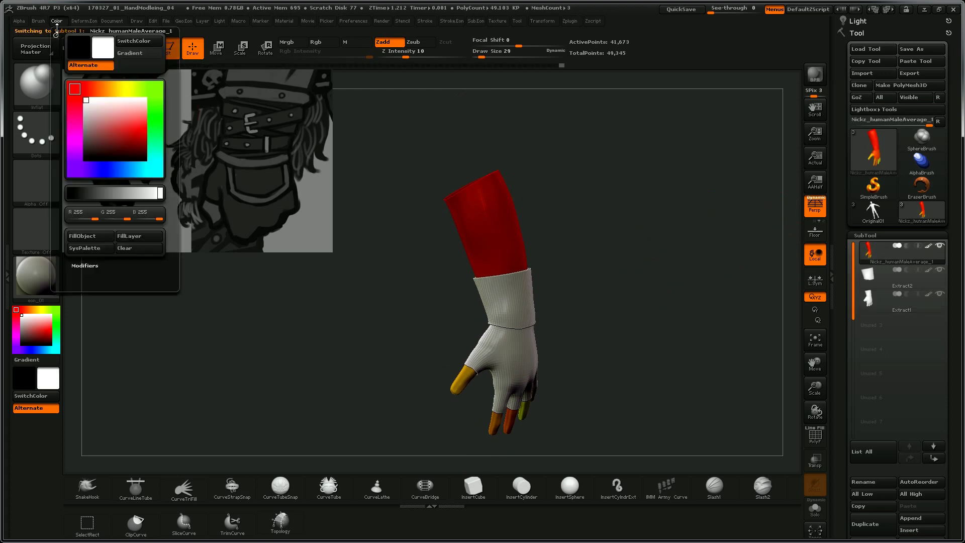
pyautogui.click(93, 241)
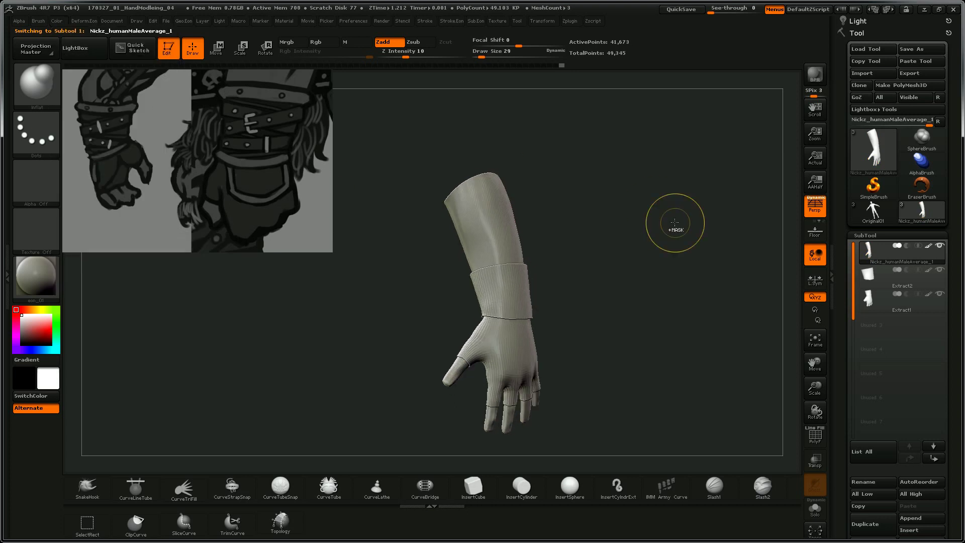
# Step: Save the project over the existing 170327_01_HandModleing_04 file
pyautogui.hotkey('ctrl', 's')
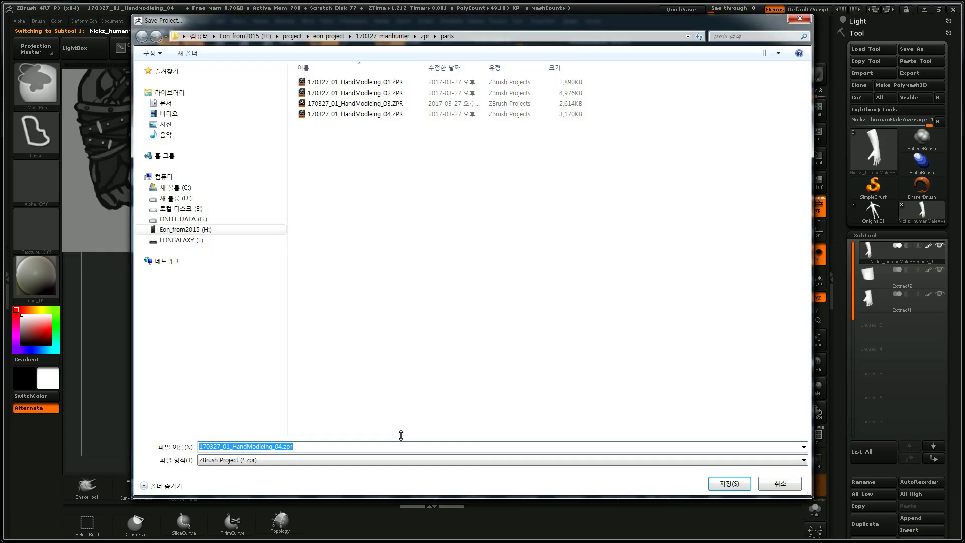
pyautogui.click(727, 485)
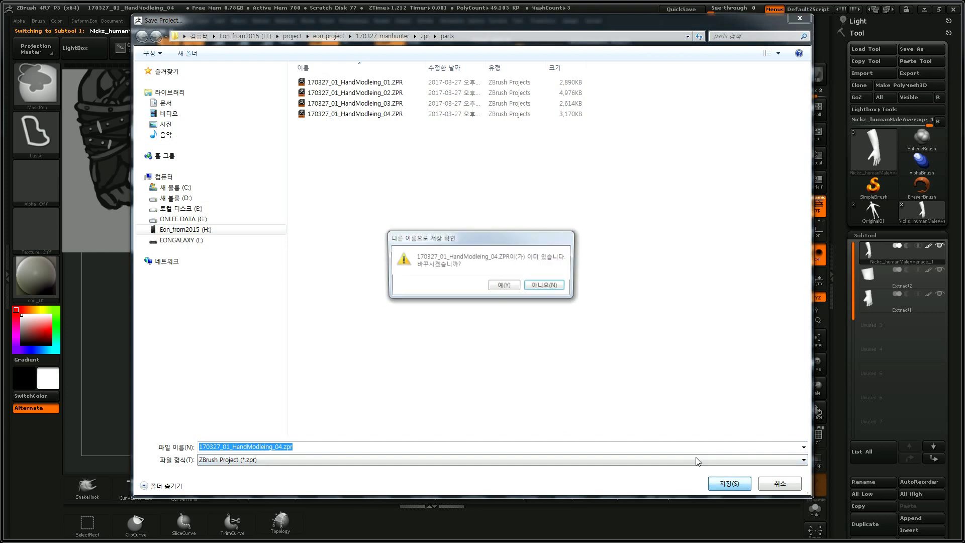
pyautogui.click(505, 286)
pyautogui.moveTo(640, 330)
pyautogui.mouseDown()
pyautogui.moveTo(623, 307)
pyautogui.moveTo(633, 290)
pyautogui.moveTo(661, 286)
pyautogui.moveTo(505, 256)
pyautogui.mouseUp()
pyautogui.moveTo(671, 249); pyautogui.dragTo(663, 302)
pyautogui.press('f')
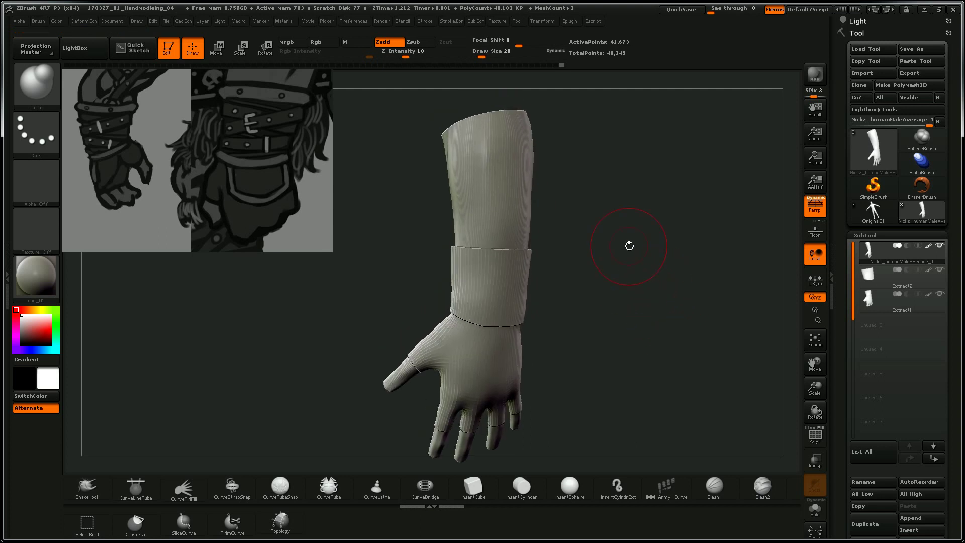